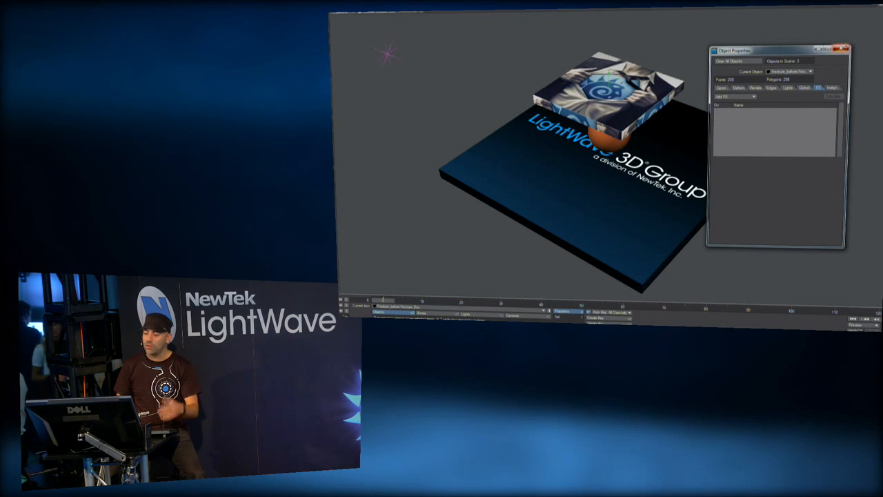
Close the Object Properties panel and move the textured box up so it hovers above the ball.
{"action": "left_click", "coordinate": [843, 49]}
{"action": "left_click_drag", "start_coordinate": [698, 177], "coordinate": [642, 172], "text": "alt"}
{"action": "key", "text": "F12"}
{"action": "key", "text": "F12"}
{"action": "left_click_drag", "start_coordinate": [746, 220], "coordinate": [734, 195], "text": "alt"}
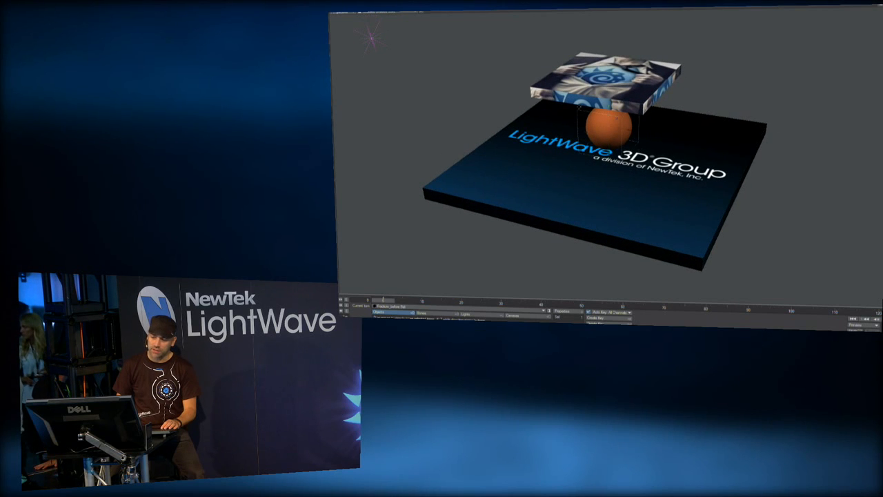
{"action": "left_click", "coordinate": [620, 88]}
{"action": "left_click_drag", "start_coordinate": [693, 103], "coordinate": [692, 114], "text": "alt"}
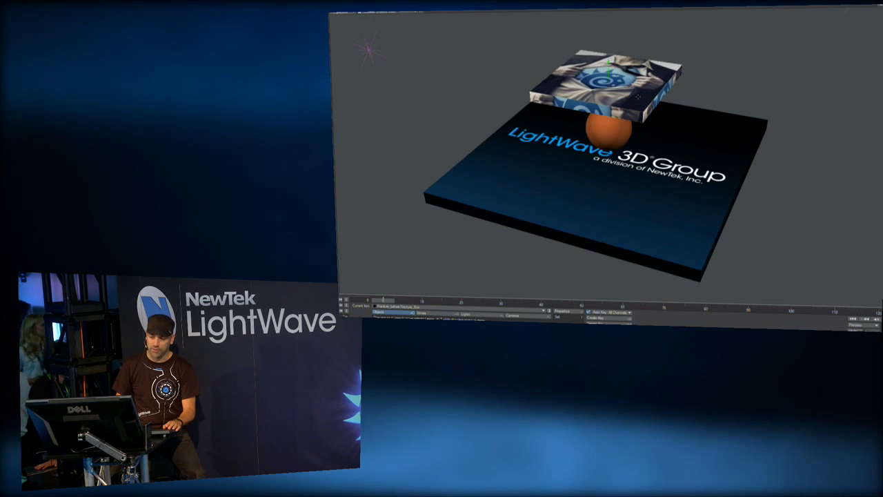
Switch to Modeler and bring up the box's layer, fitting all views to it.
{"action": "key", "text": "F12"}
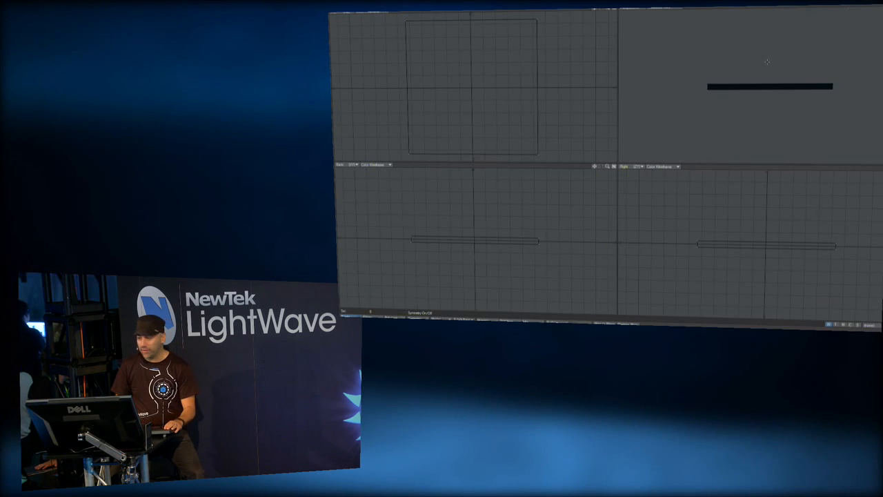
{"action": "left_click_drag", "start_coordinate": [804, 51], "coordinate": [757, 101], "text": "alt"}
{"action": "key", "text": "2"}
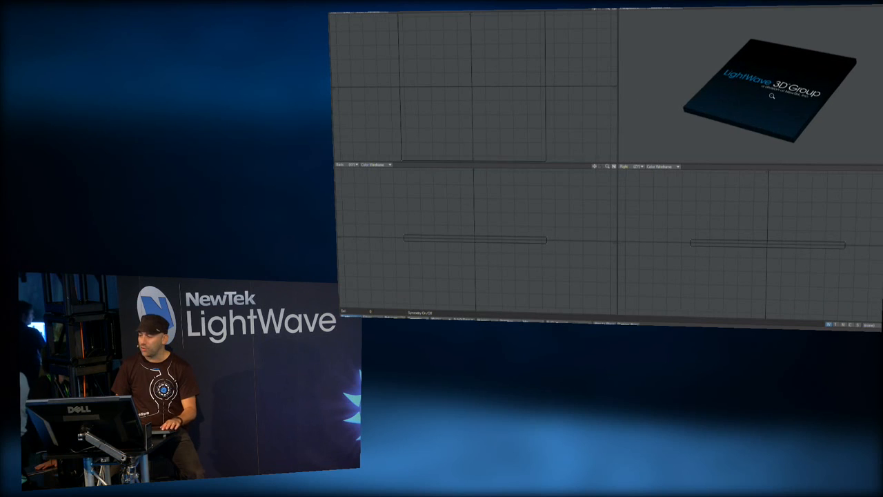
{"action": "key", "text": "3"}
{"action": "key", "text": "4"}
{"action": "key", "text": "a"}
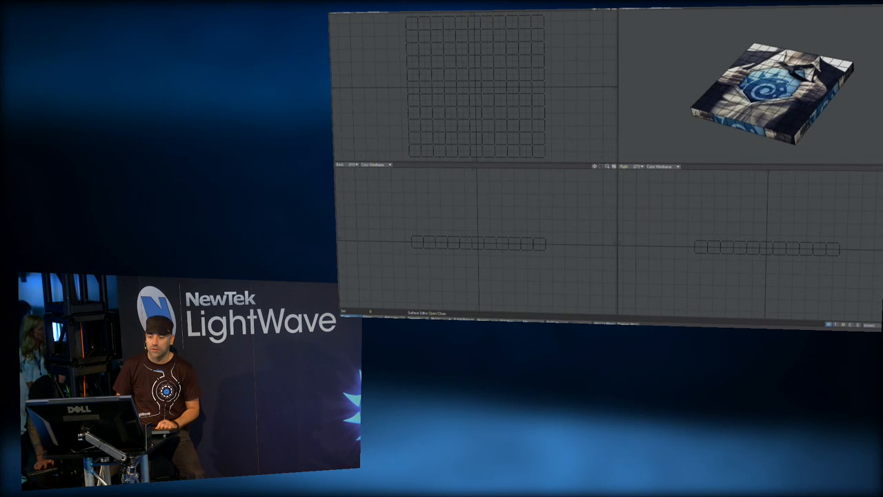
Run Fracture on the box with Explode Parts enabled.
{"action": "left_click", "coordinate": [334, 269]}
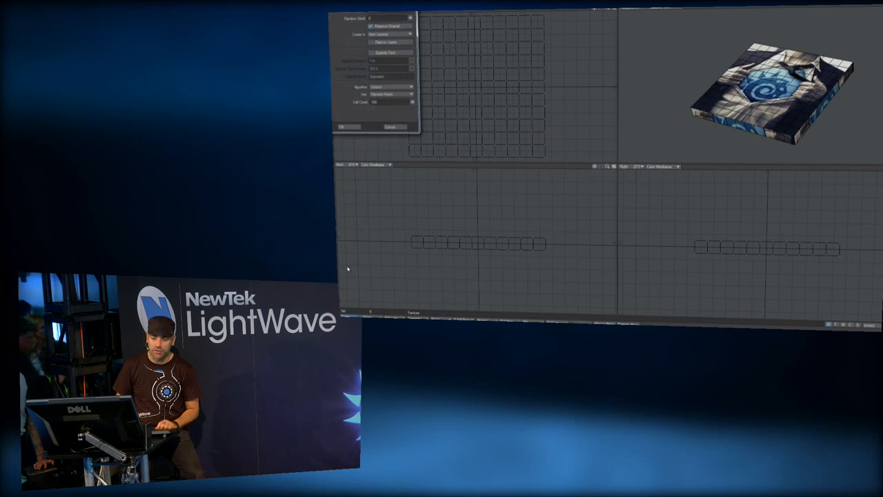
{"action": "left_click", "coordinate": [372, 53]}
{"action": "left_click_drag", "start_coordinate": [376, 0], "coordinate": [391, 20]}
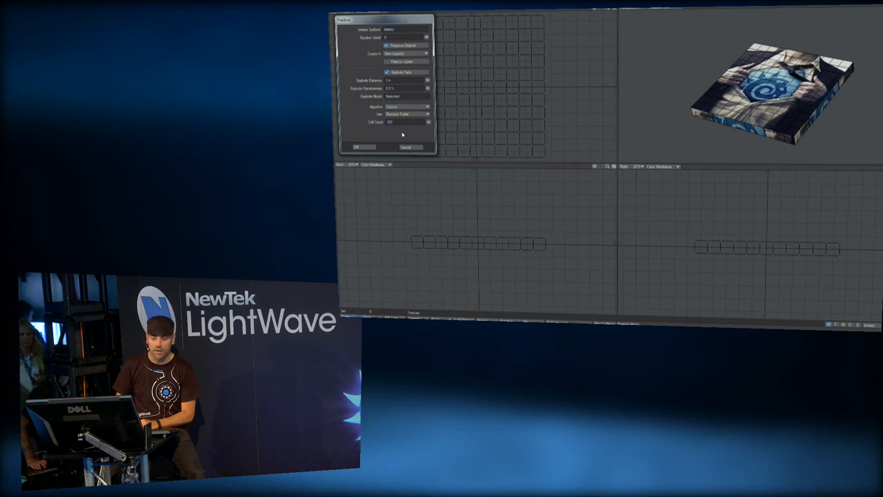
{"action": "left_click", "coordinate": [361, 147]}
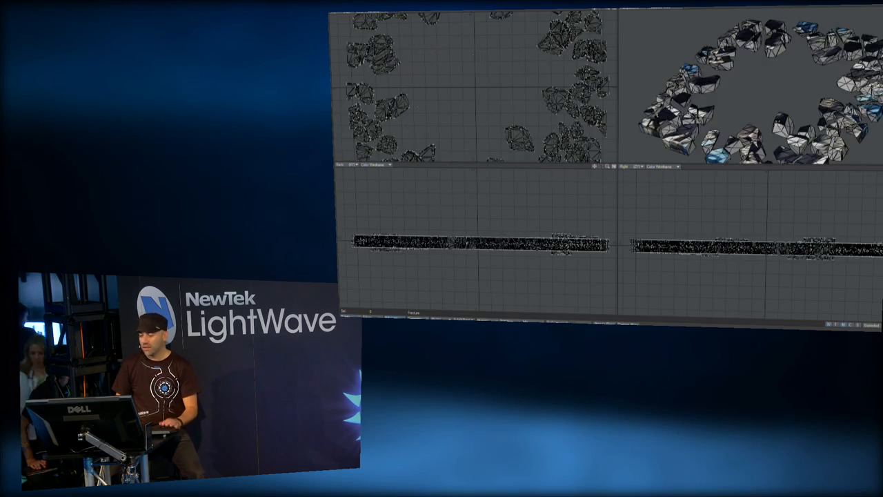
Switch the displayed morph from Exploded back to base to show the reassembled fractured box.
{"action": "scroll", "coordinate": [773, 103], "scroll_direction": "down", "scroll_amount": 3}
{"action": "mouse_move", "coordinate": [774, 103]}
{"action": "left_mouse_down", "text": "alt"}
{"action": "mouse_move", "coordinate": [771, 94]}
{"action": "mouse_move", "coordinate": [780, 106]}
{"action": "left_mouse_up", "text": "alt"}
{"action": "mouse_move", "coordinate": [668, 115]}
{"action": "left_mouse_down", "text": "alt"}
{"action": "mouse_move", "coordinate": [687, 109]}
{"action": "mouse_move", "coordinate": [652, 90]}
{"action": "mouse_move", "coordinate": [654, 119]}
{"action": "left_mouse_up", "text": "alt"}
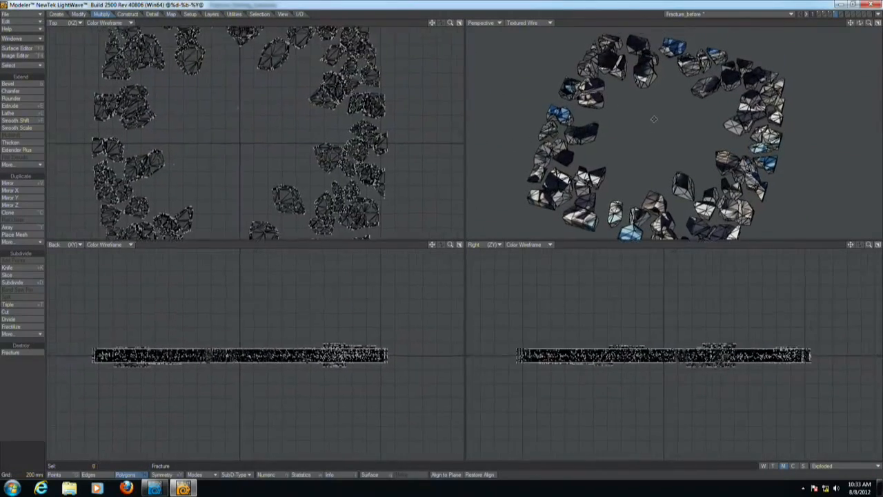
{"action": "scroll", "coordinate": [688, 119], "scroll_direction": "down", "scroll_amount": 3}
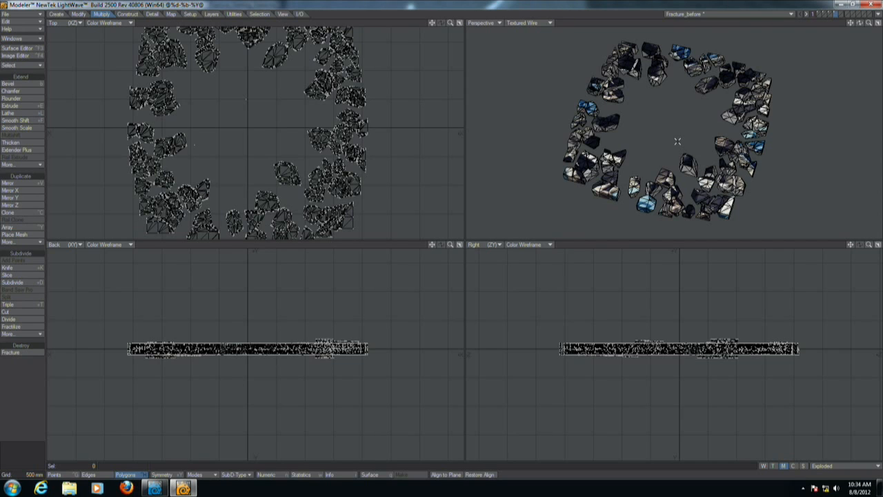
{"action": "left_click", "coordinate": [838, 466]}
{"action": "left_click", "coordinate": [843, 454]}
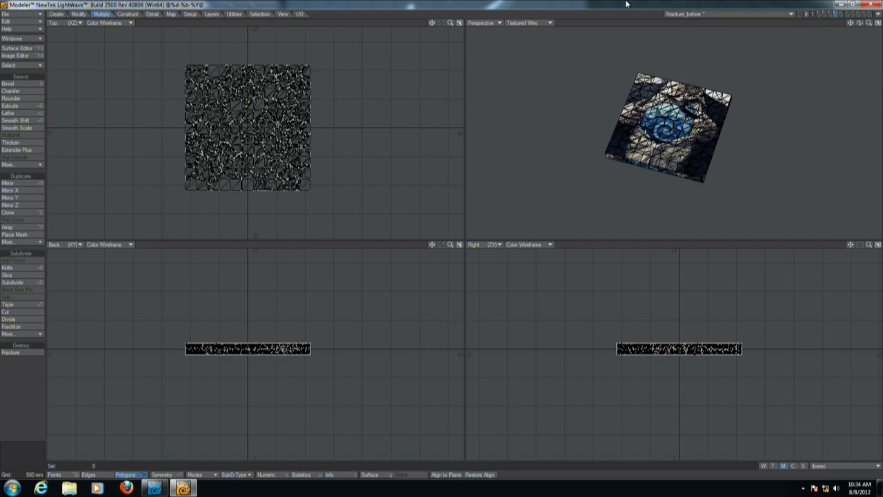
Return to Layout and set the viewport display to Textured Shaded Solid Wireframe.
{"action": "key", "text": "alt+Tab"}
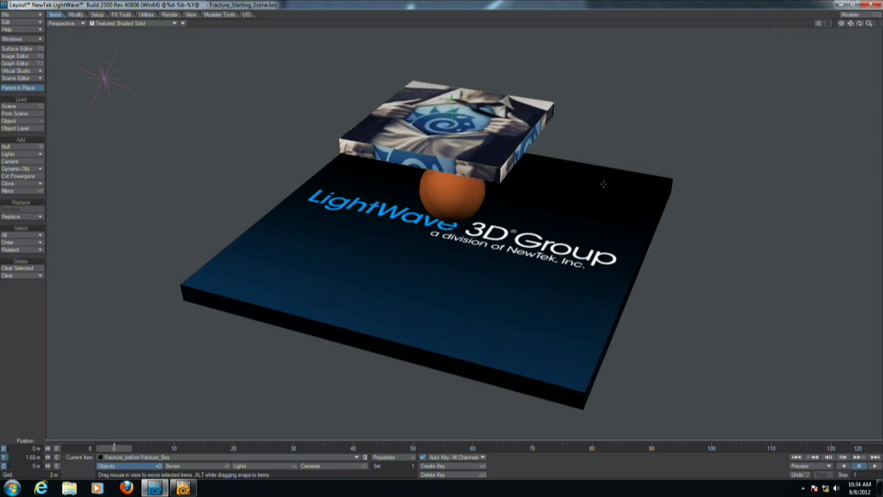
{"action": "key", "text": "Down"}
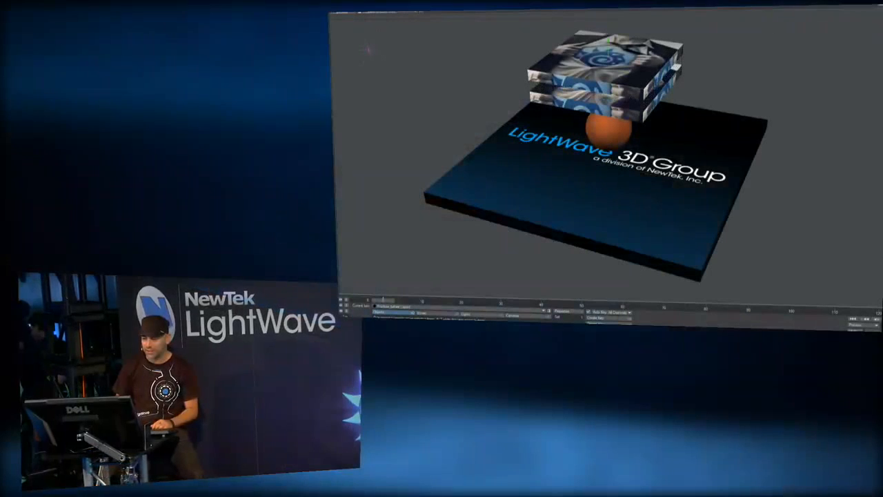
{"action": "left_click", "coordinate": [404, 11]}
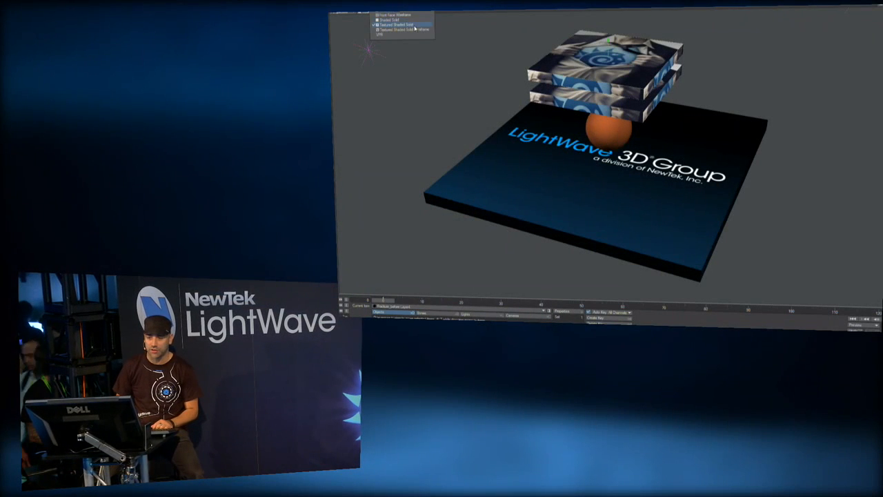
{"action": "left_click", "coordinate": [413, 28]}
Select the fractured box layer and position it above the ball in place of the original box.
{"action": "left_click_drag", "start_coordinate": [646, 89], "coordinate": [654, 147], "text": "alt"}
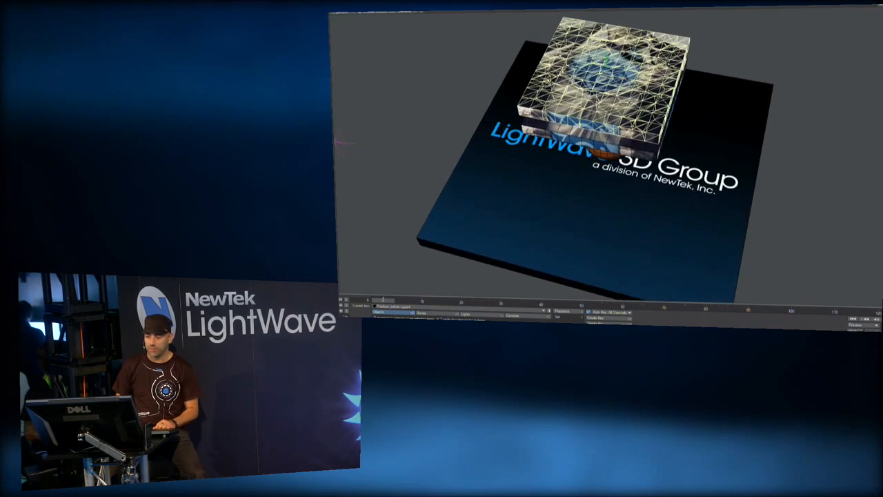
{"action": "key", "text": "Down"}
{"action": "key", "text": "Down"}
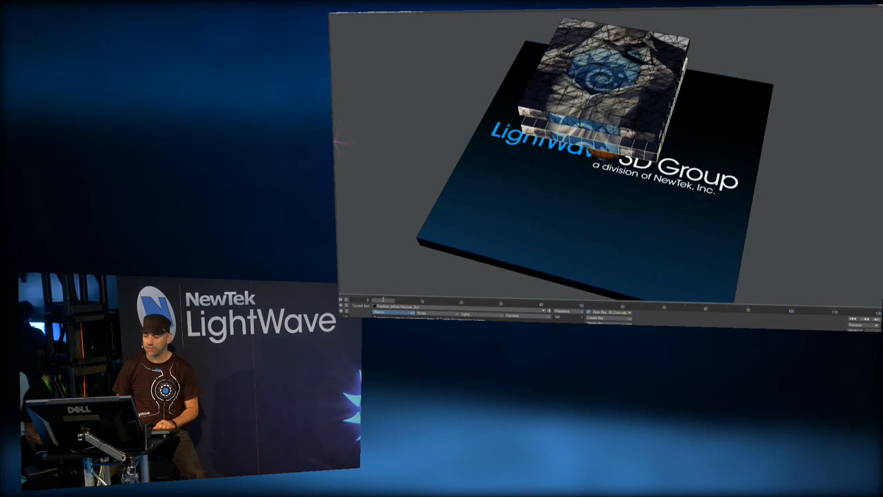
{"action": "key", "text": "backslash"}
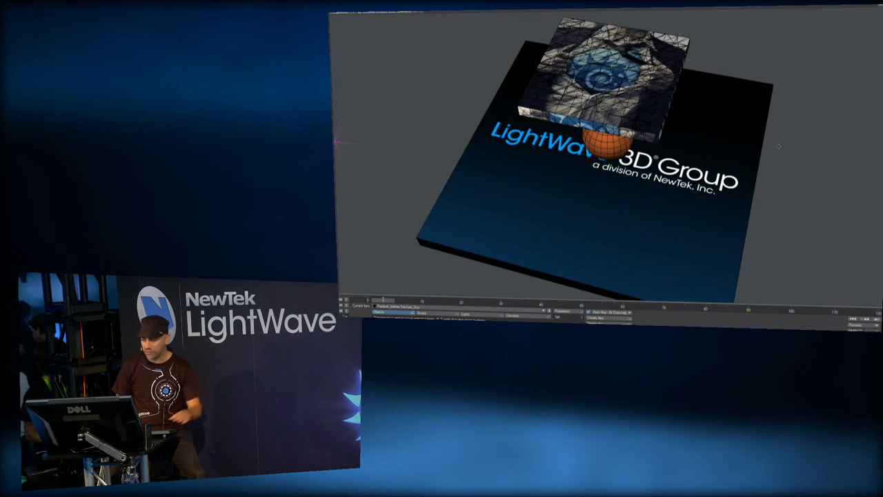
{"action": "left_click_drag", "start_coordinate": [656, 147], "coordinate": [654, 114], "text": "alt"}
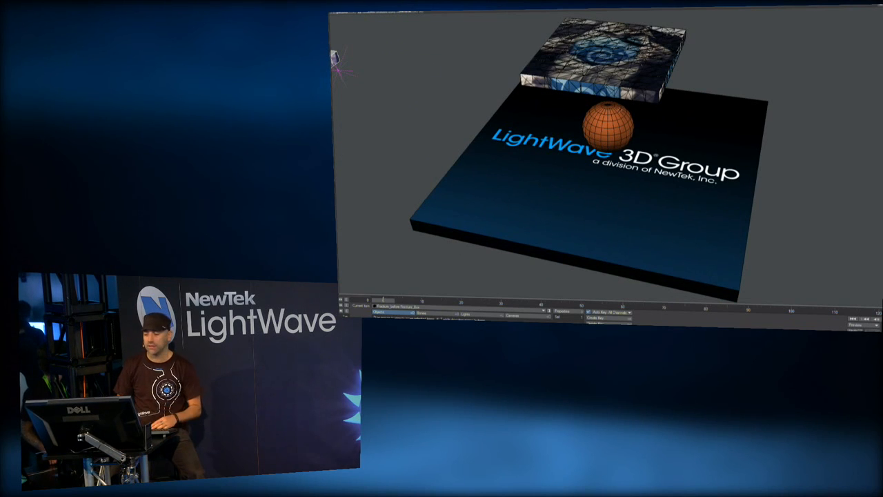
Make the ground plane a static body and the ball a kinematic body.
{"action": "left_click", "coordinate": [469, 178]}
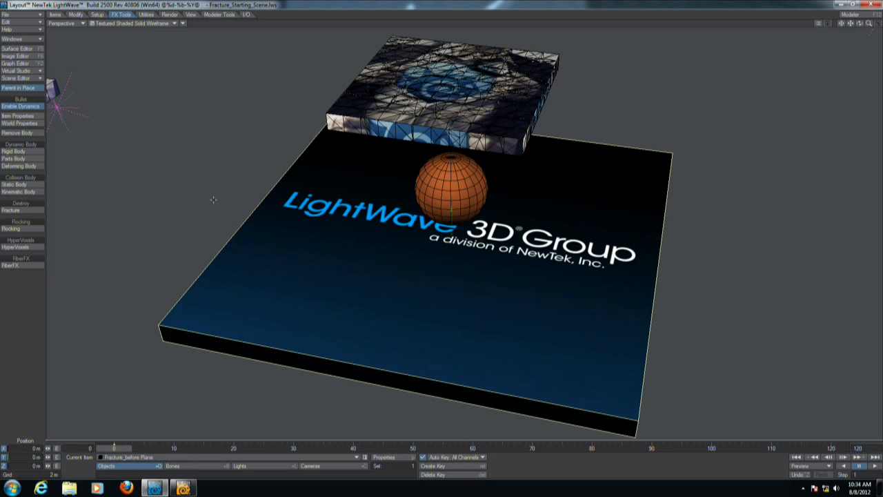
{"action": "left_click", "coordinate": [457, 173]}
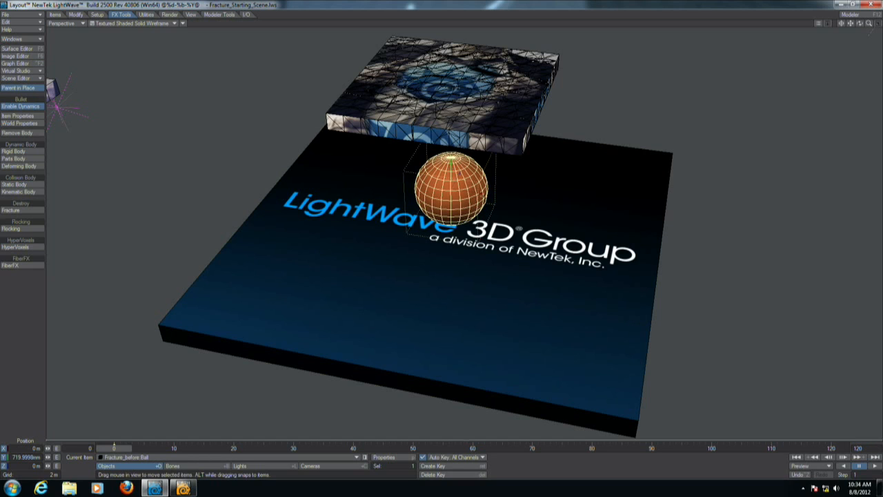
{"action": "left_click", "coordinate": [26, 193]}
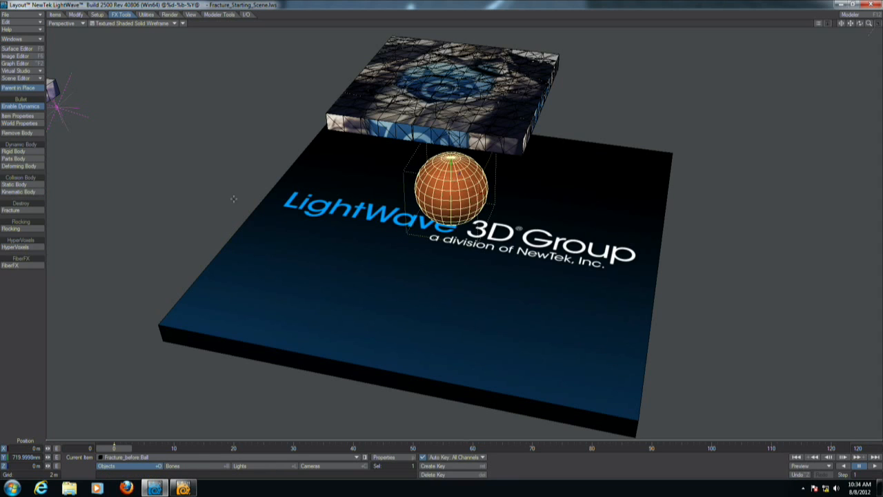
Make the fractured box a Parts body and open the dynamics item properties window.
{"action": "left_click", "coordinate": [429, 97]}
{"action": "left_click", "coordinate": [22, 159]}
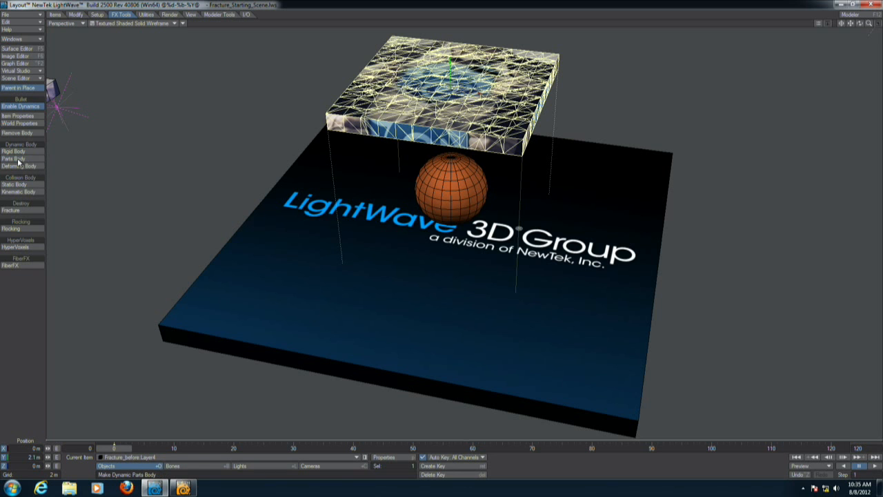
{"action": "left_click", "coordinate": [19, 116]}
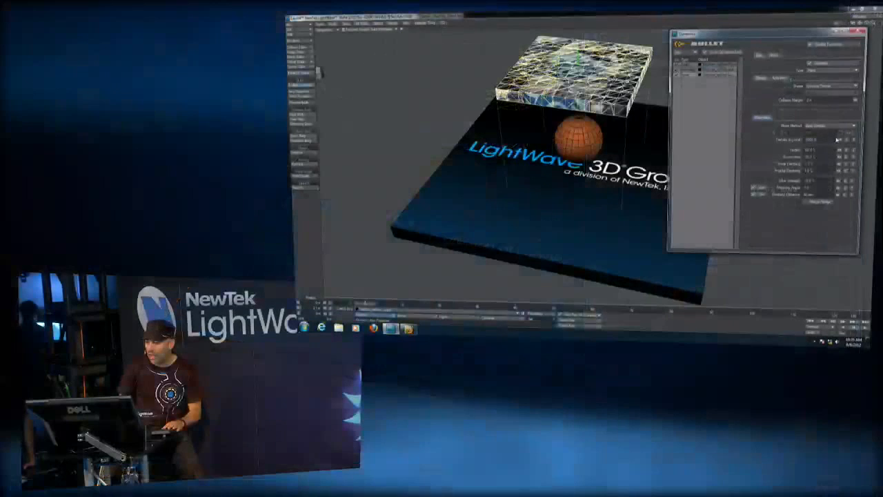
{"action": "left_click_drag", "start_coordinate": [753, 28], "coordinate": [767, 28]}
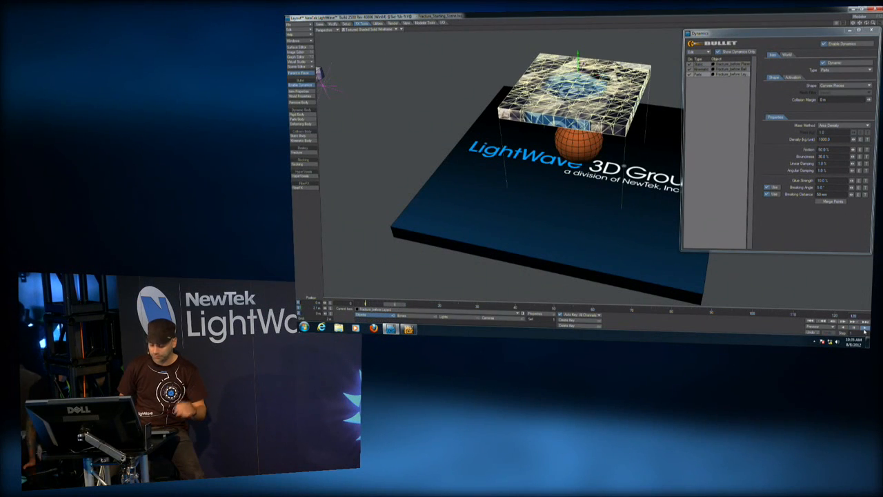
Play the dynamics simulation and rewind it to review the fracture.
{"action": "key", "text": "shift+l"}
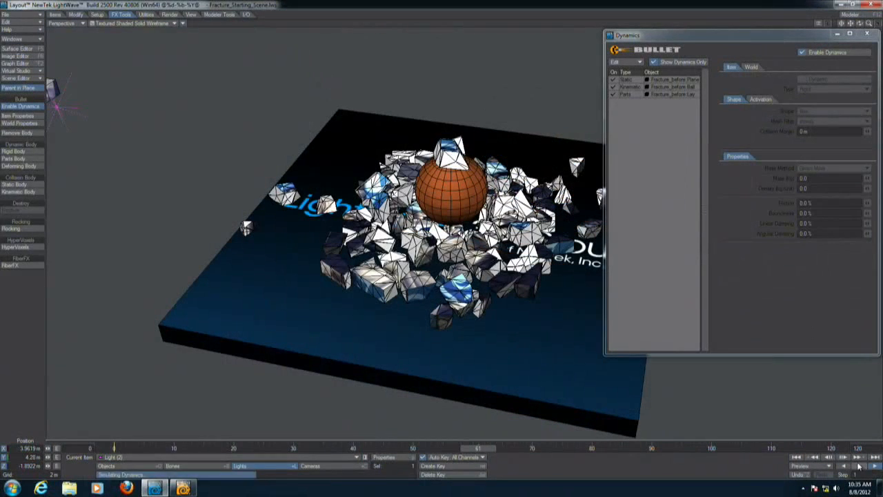
{"action": "left_click", "coordinate": [860, 468]}
{"action": "left_click", "coordinate": [797, 458]}
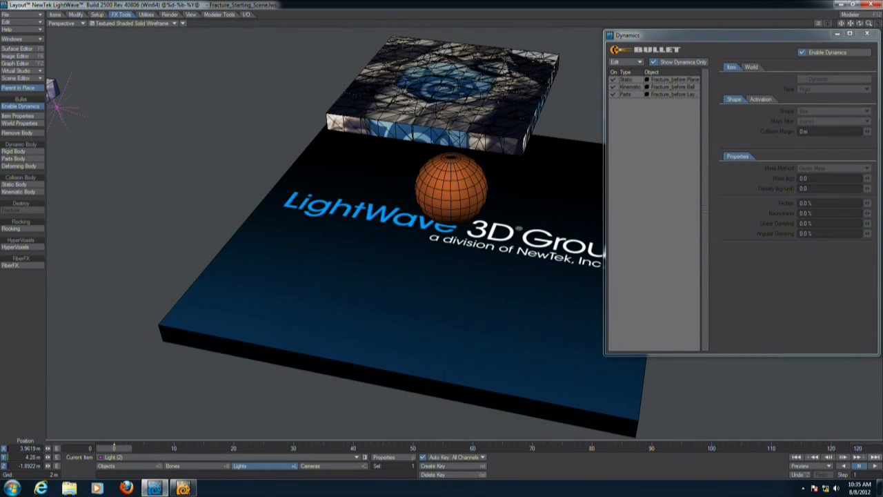
{"action": "left_click", "coordinate": [874, 467]}
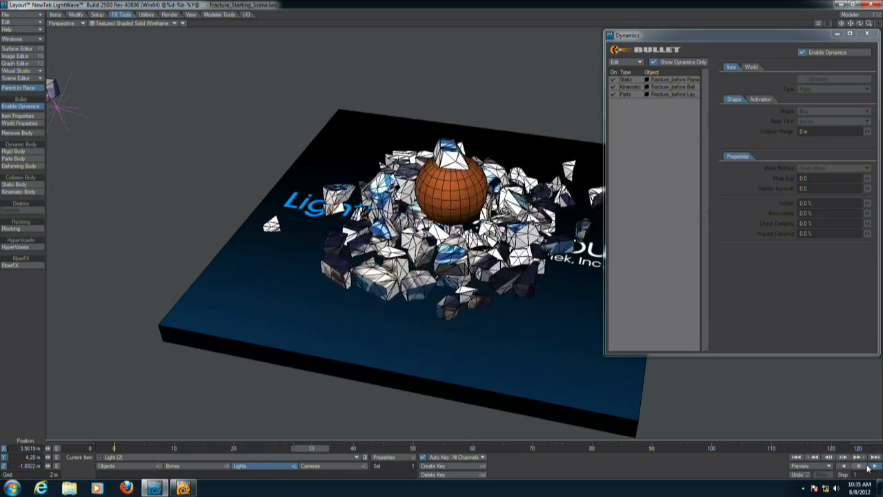
{"action": "left_click", "coordinate": [797, 458]}
{"action": "left_click", "coordinate": [872, 467]}
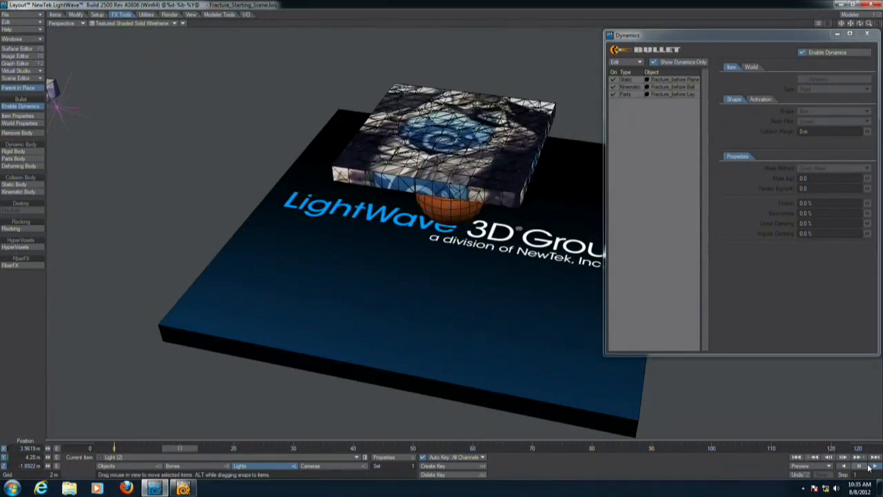
{"action": "left_click", "coordinate": [796, 458]}
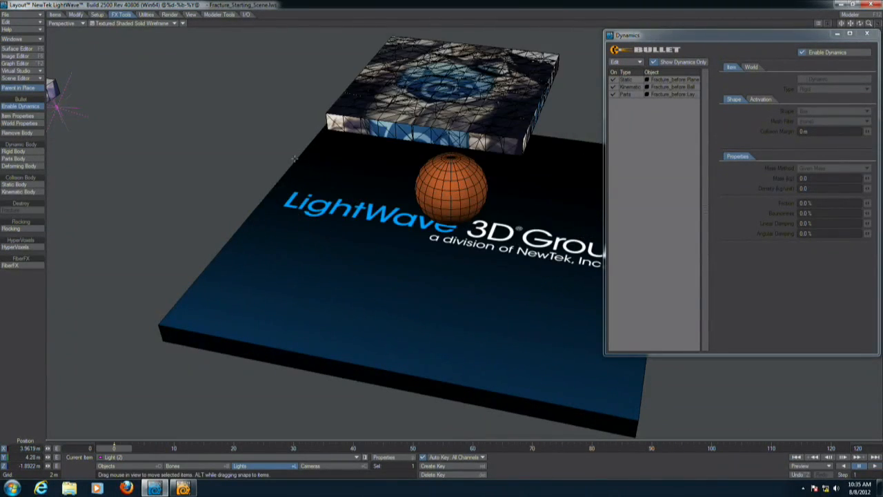
Set the ground plane's collision shape to Box and its collision margin to 10.
{"action": "left_click", "coordinate": [511, 194]}
{"action": "left_click", "coordinate": [823, 112]}
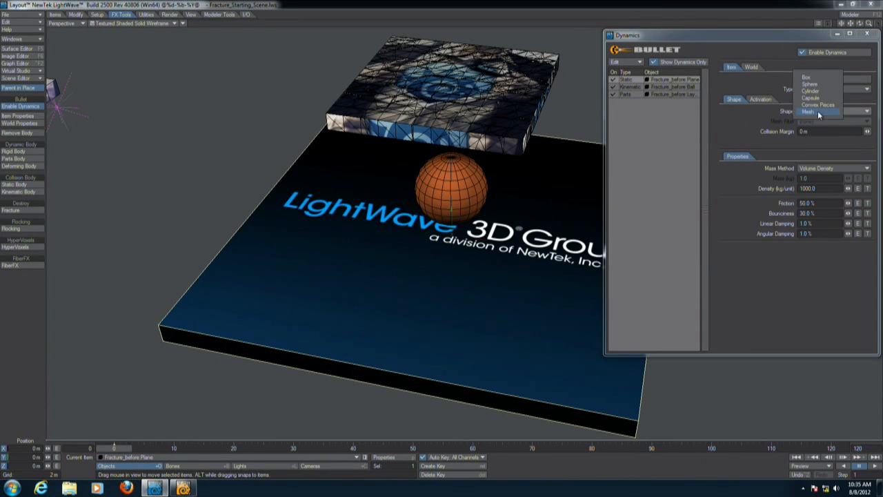
{"action": "left_click", "coordinate": [817, 76]}
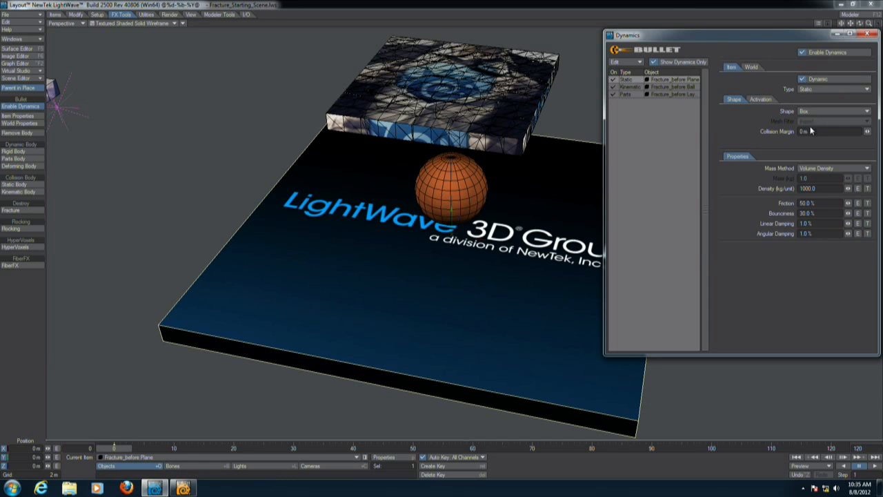
{"action": "left_click", "coordinate": [765, 136]}
{"action": "type", "text": "10"}
{"action": "key", "text": "Return"}
Set the ball's collision shape to Sphere and its collision margin to 20 mm.
{"action": "left_click", "coordinate": [626, 88]}
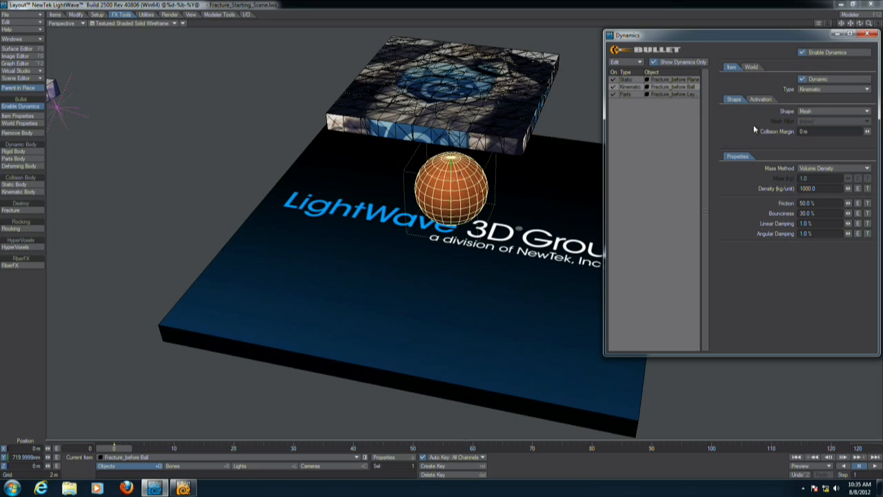
{"action": "left_click", "coordinate": [814, 110]}
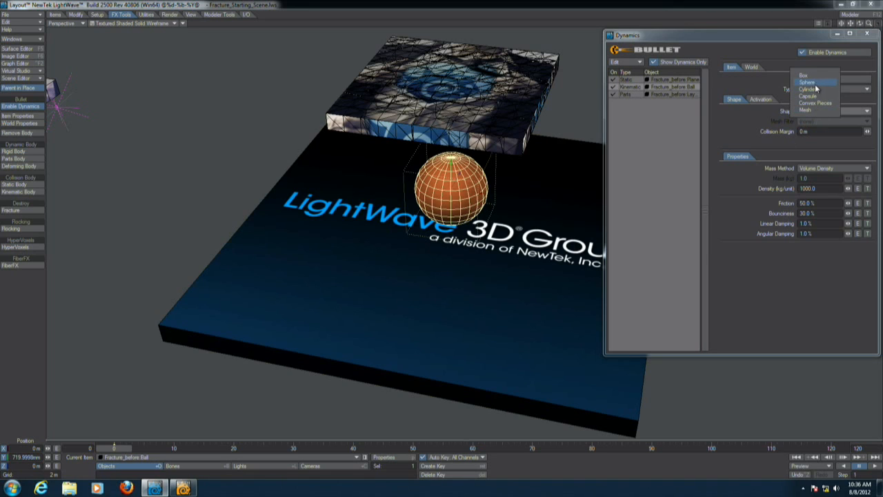
{"action": "left_click", "coordinate": [816, 83]}
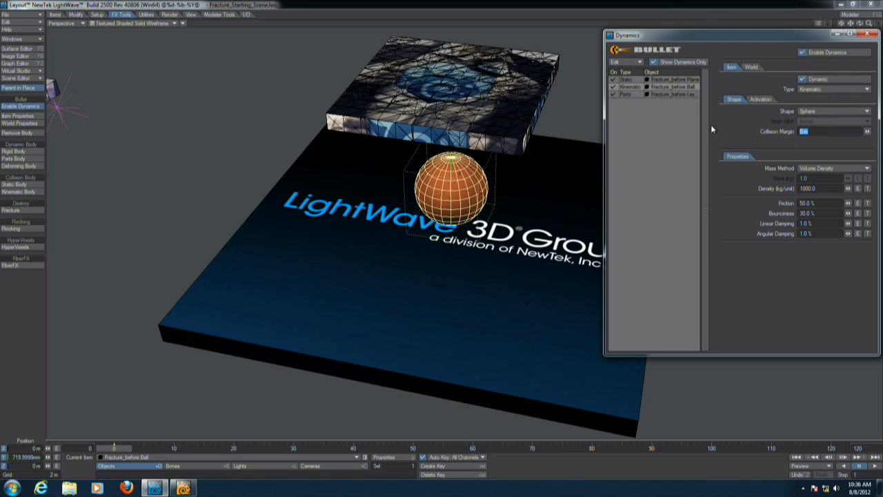
{"action": "type", "text": "20mm"}
{"action": "key", "text": "Return"}
Set the fractured box's collision margin to 10 mm and play the simulation.
{"action": "left_click", "coordinate": [420, 74]}
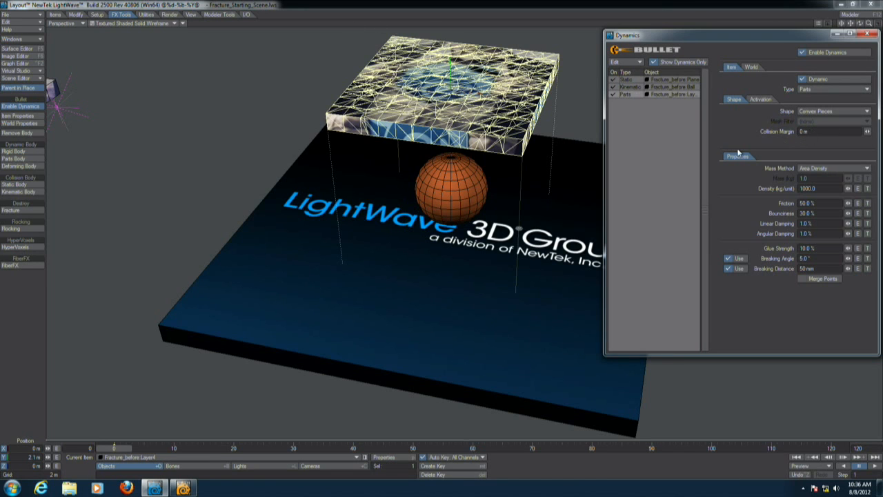
{"action": "type", "text": "10mm"}
{"action": "key", "text": "Return"}
{"action": "left_click", "coordinate": [875, 467]}
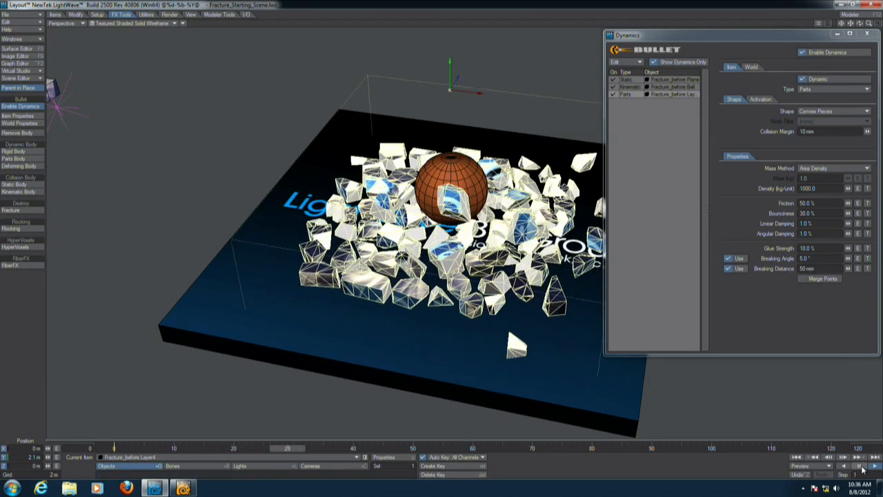
Rewind and replay the simulation with the fractured box selected in the dynamics item list.
{"action": "left_click", "coordinate": [862, 468]}
{"action": "left_click", "coordinate": [796, 457]}
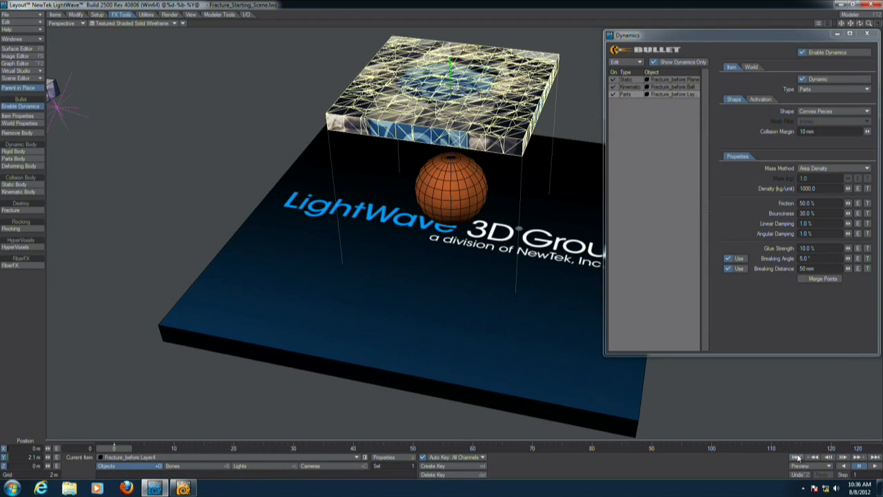
{"action": "key", "text": "shift+l"}
{"action": "left_click_drag", "start_coordinate": [465, 120], "coordinate": [381, 175], "text": "alt"}
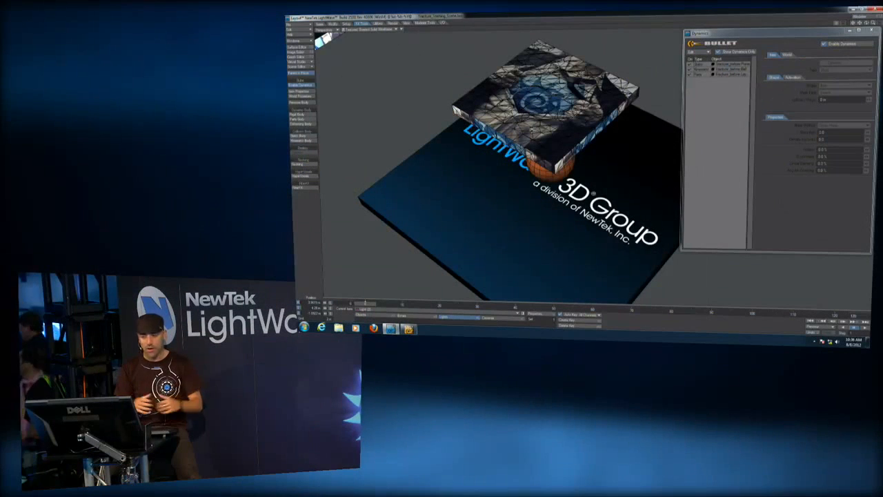
{"action": "mouse_move", "coordinate": [497, 179]}
{"action": "left_mouse_down", "text": "alt"}
{"action": "mouse_move", "coordinate": [502, 149]}
{"action": "mouse_move", "coordinate": [495, 168]}
{"action": "left_mouse_up", "text": "alt"}
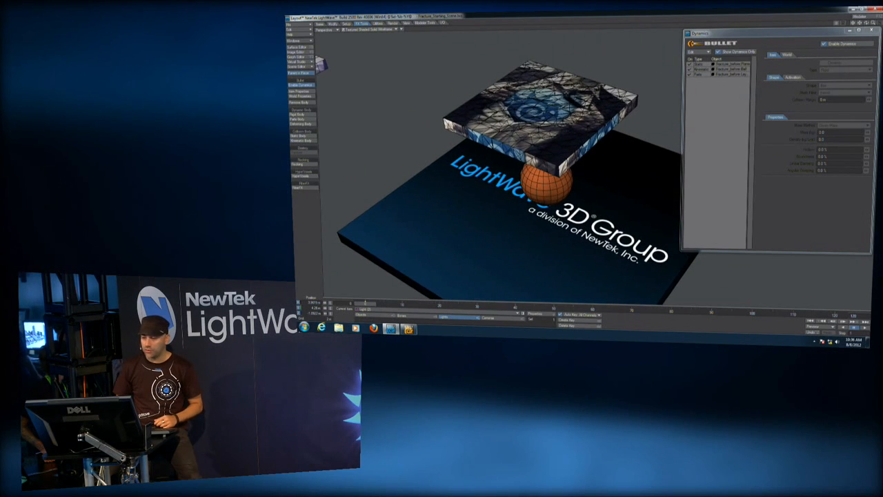
{"action": "left_click", "coordinate": [731, 74]}
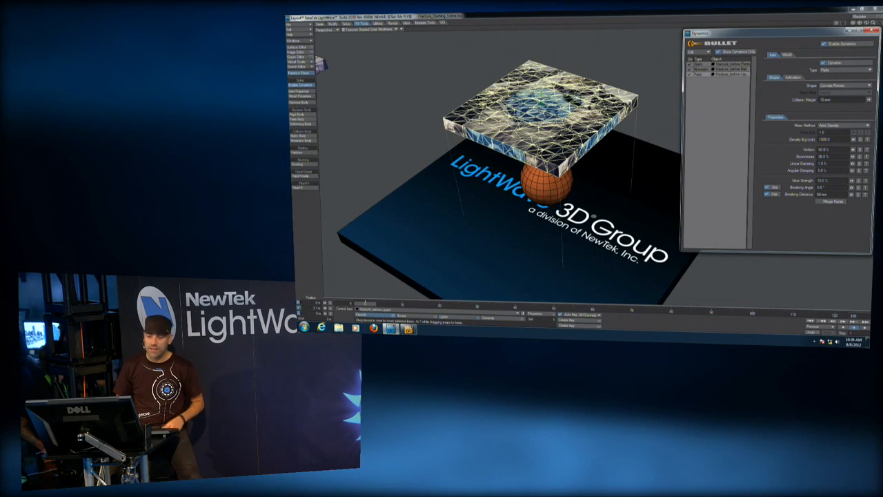
{"action": "left_click", "coordinate": [863, 329]}
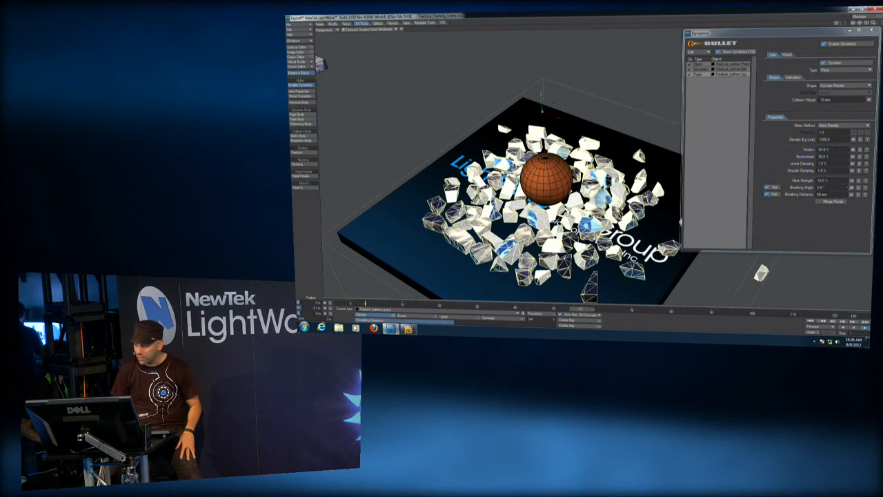
{"action": "left_click", "coordinate": [813, 321]}
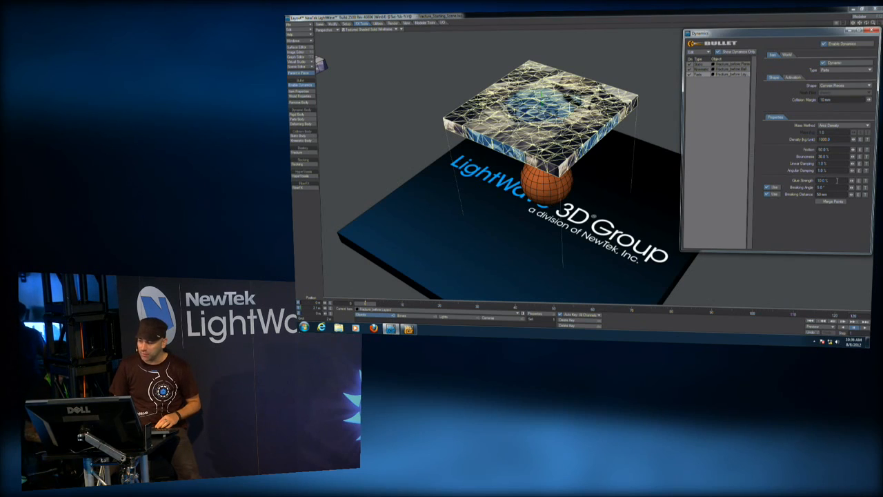
Set the fractured box's glue strength to 100%, turn off breaking angle and breaking distance, and play the simulation.
{"action": "left_click", "coordinate": [837, 181]}
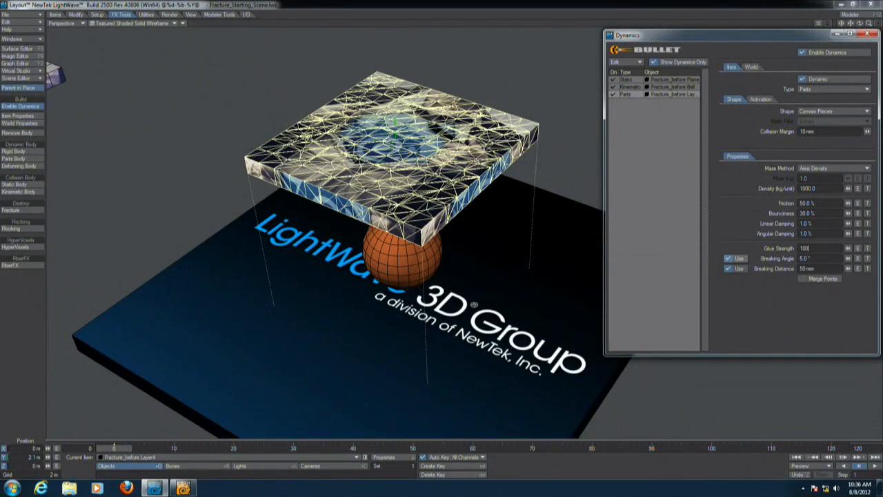
{"action": "left_click", "coordinate": [727, 258]}
{"action": "left_click", "coordinate": [728, 268]}
{"action": "left_click", "coordinate": [875, 469]}
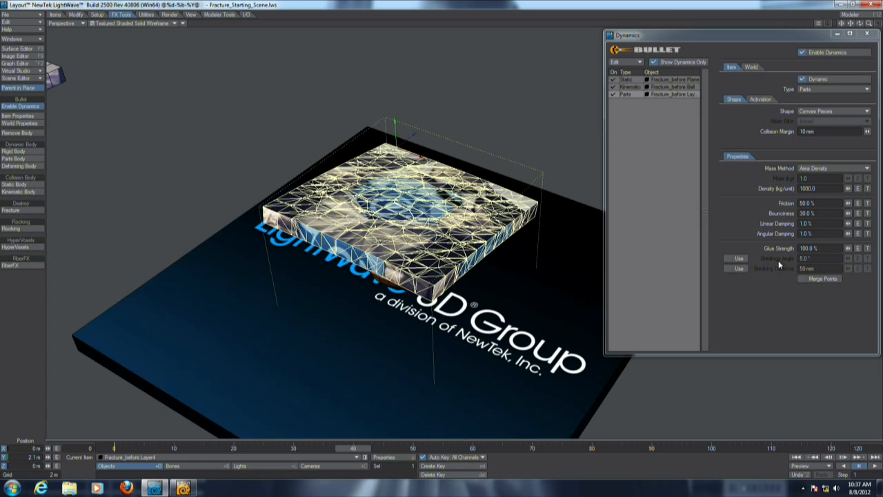
Re-enable the breaking angle and replay the simulation from the start.
{"action": "left_click", "coordinate": [737, 258]}
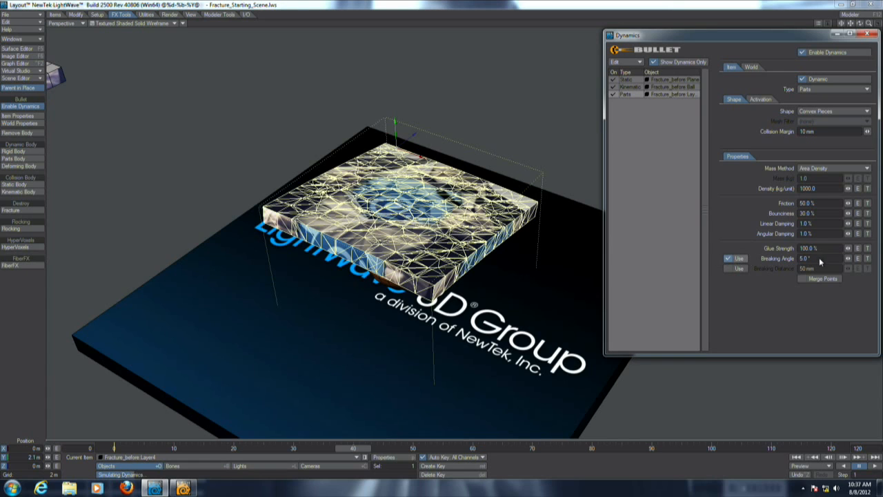
{"action": "left_click", "coordinate": [798, 459]}
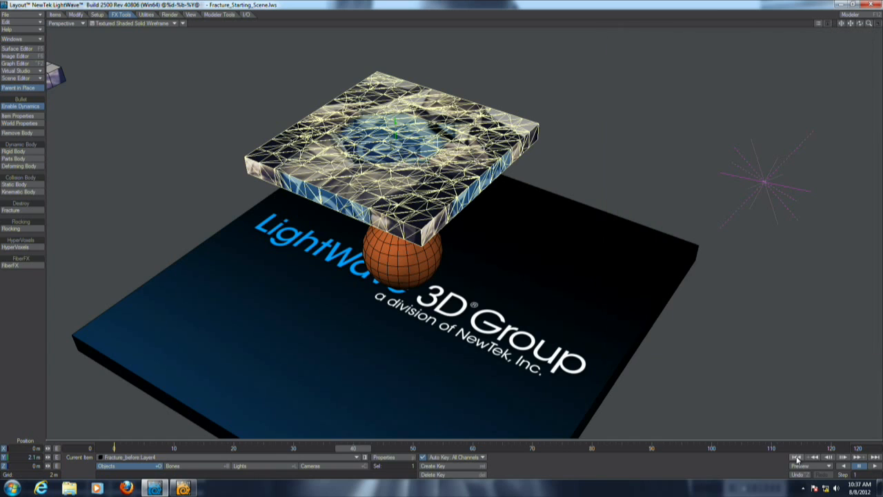
{"action": "left_click", "coordinate": [875, 466]}
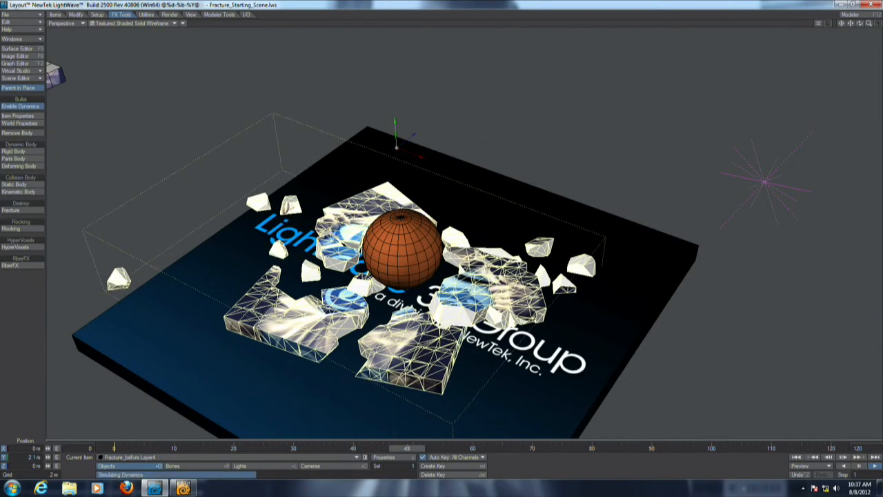
Orbit around the scene while playing the simulation to review the breakage, then rewind.
{"action": "left_click_drag", "start_coordinate": [607, 331], "coordinate": [638, 332], "text": "alt"}
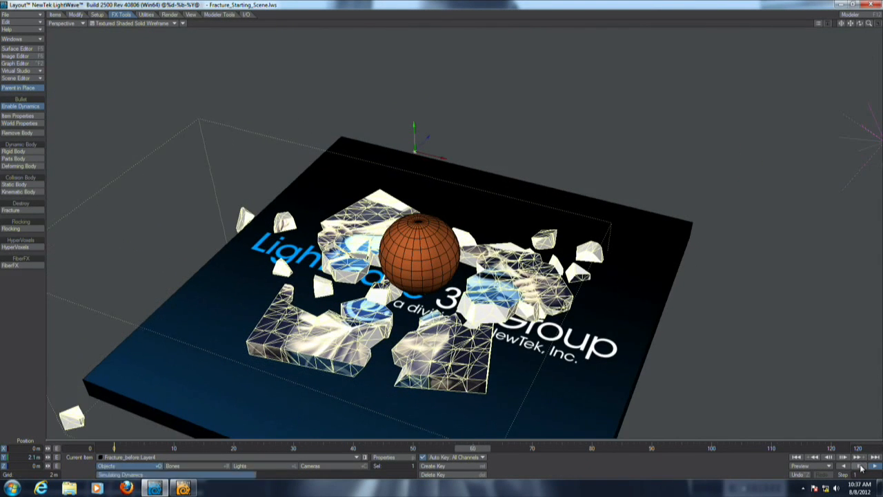
{"action": "key", "text": "shift+l"}
{"action": "left_click_drag", "start_coordinate": [639, 298], "coordinate": [633, 293], "text": "alt+shift"}
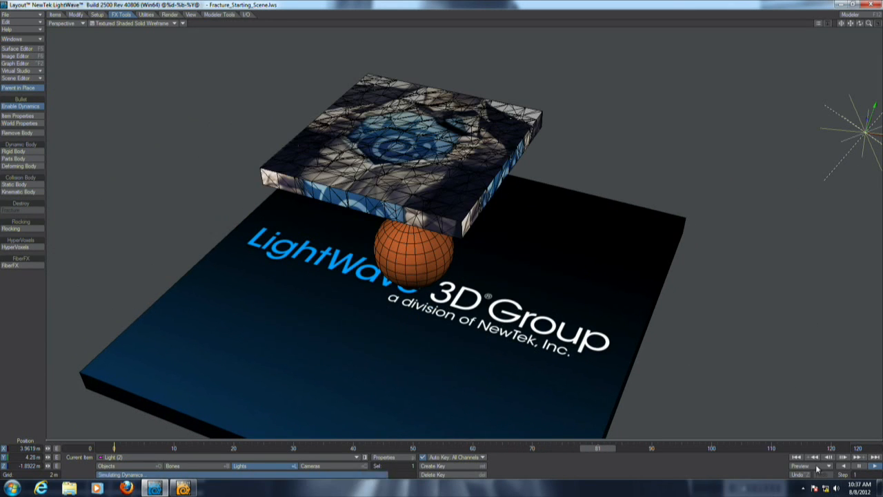
{"action": "left_click", "coordinate": [862, 466]}
{"action": "left_click", "coordinate": [875, 467]}
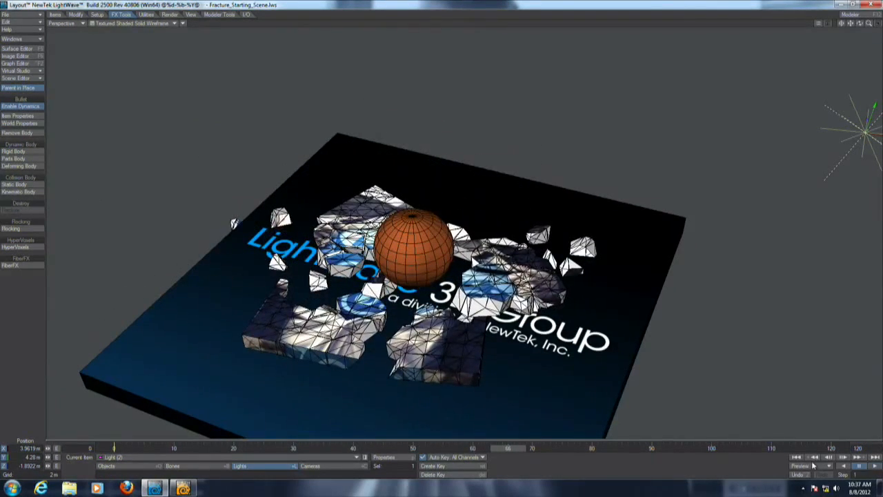
{"action": "left_click", "coordinate": [859, 466]}
{"action": "left_click", "coordinate": [797, 456]}
Move the fractured box sideways so it overhangs the ball off-center and reopen the dynamics item properties.
{"action": "left_click", "coordinate": [330, 143]}
{"action": "left_click_drag", "start_coordinate": [608, 305], "coordinate": [422, 264], "text": "alt"}
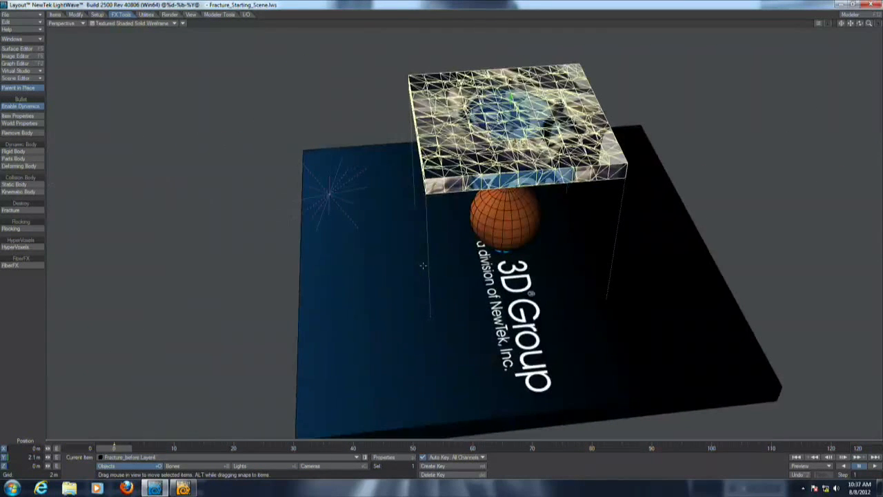
{"action": "left_click_drag", "start_coordinate": [465, 126], "coordinate": [356, 134]}
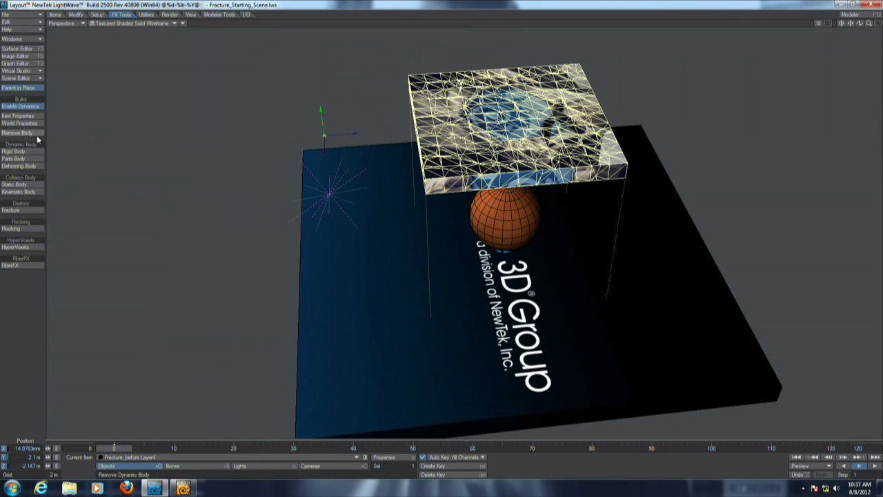
{"action": "left_click", "coordinate": [18, 115]}
Toggle dynamics off and back on, then play and rewind the simulation with the offset box.
{"action": "left_click", "coordinate": [808, 55]}
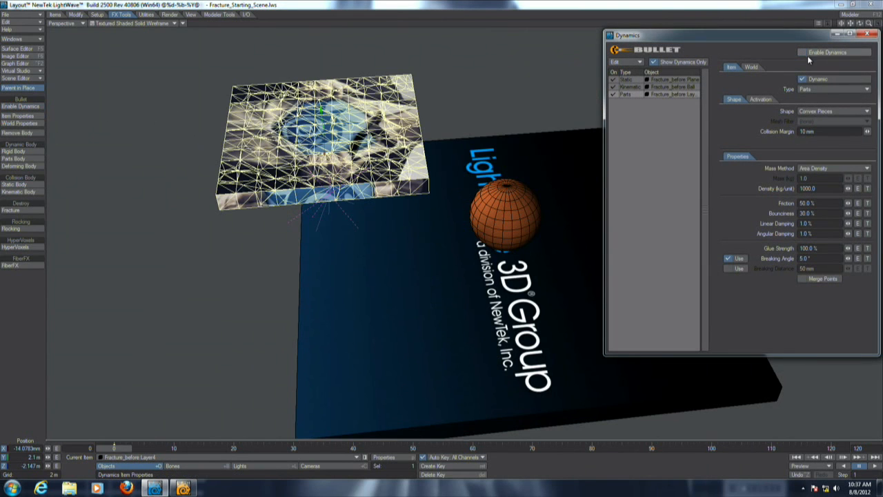
{"action": "left_click", "coordinate": [876, 467]}
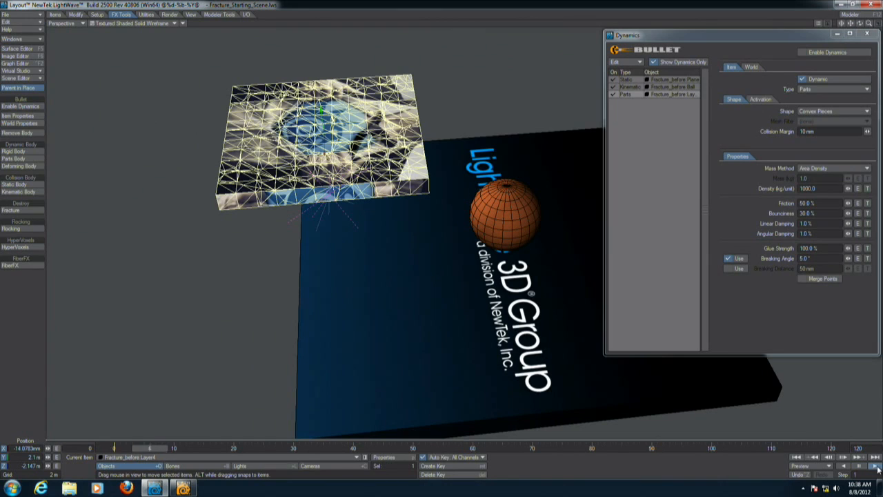
{"action": "left_click", "coordinate": [803, 51]}
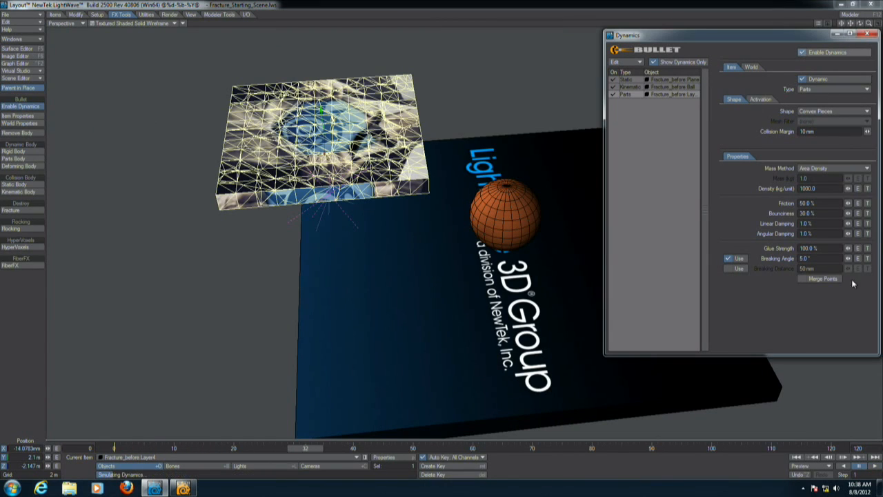
{"action": "left_click", "coordinate": [877, 466]}
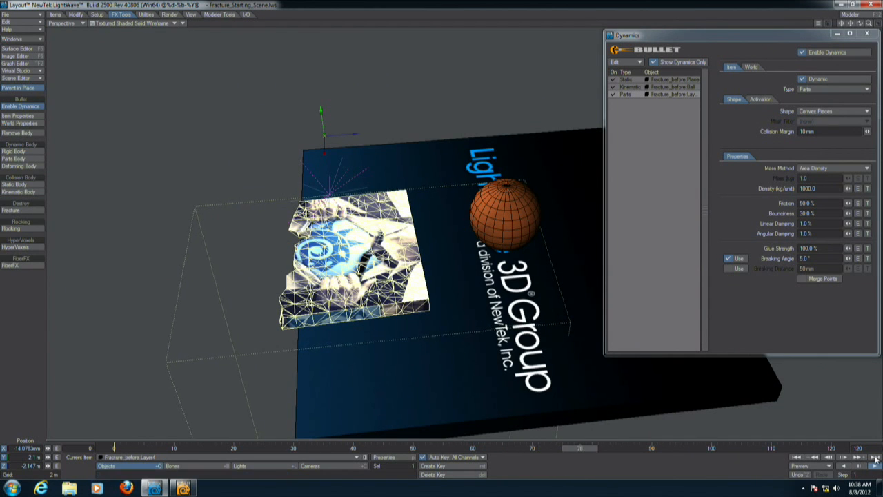
{"action": "left_click", "coordinate": [796, 456]}
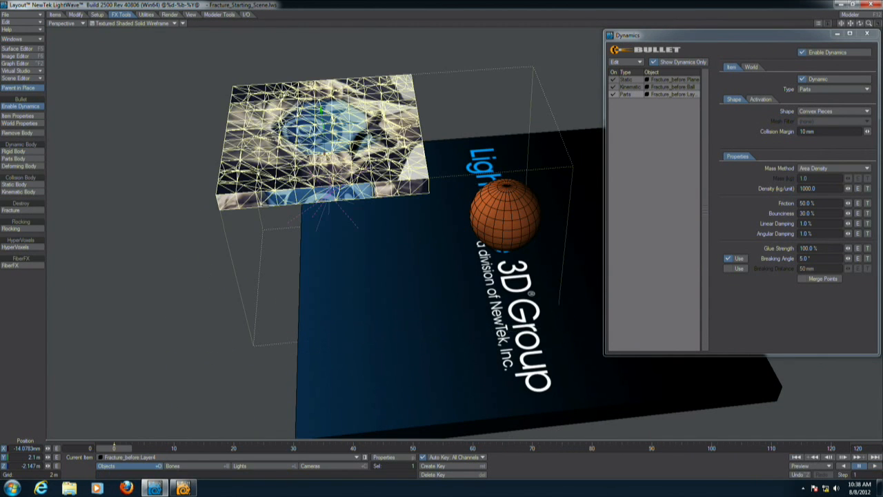
Set the fractured box's breaking angle to 3° and replay the simulation from the start.
{"action": "left_click", "coordinate": [875, 467]}
{"action": "left_click", "coordinate": [796, 456]}
{"action": "left_click", "coordinate": [812, 257]}
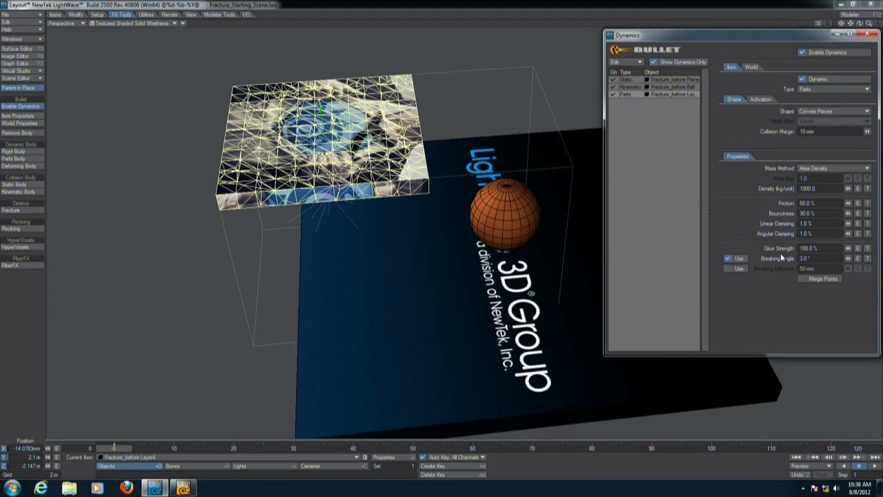
{"action": "left_click", "coordinate": [875, 467]}
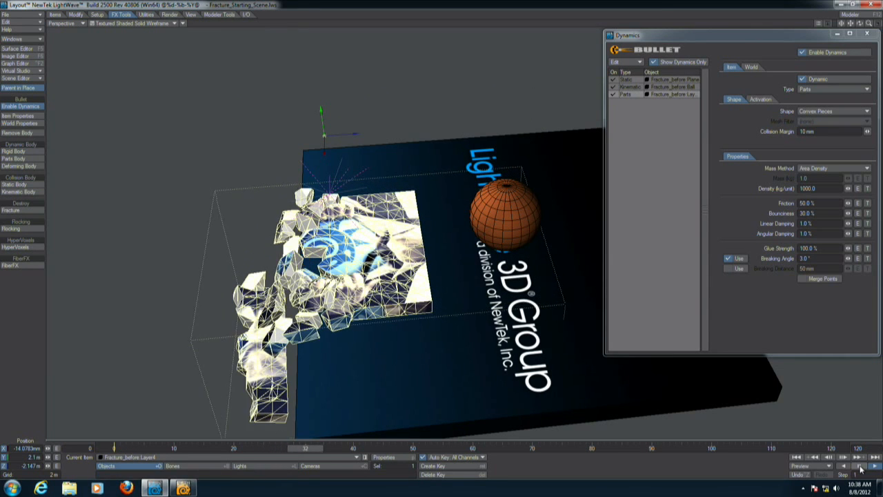
{"action": "left_click", "coordinate": [797, 458]}
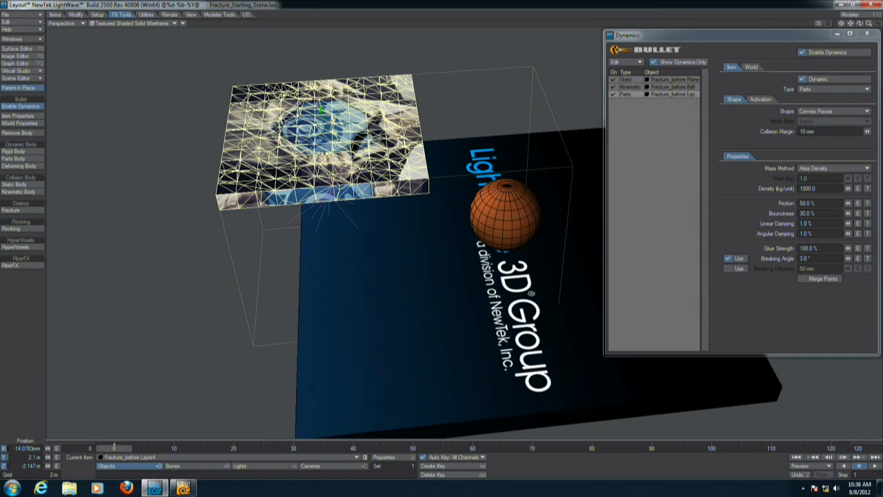
Clone the fractured box and play the simulation with both copies, then rewind.
{"action": "key", "text": "ctrl+c"}
{"action": "key", "text": "Return"}
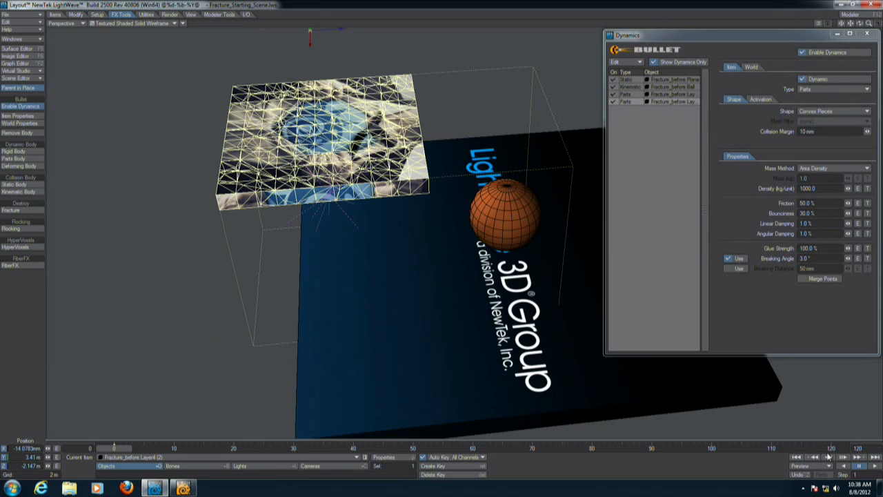
{"action": "left_click", "coordinate": [868, 466]}
{"action": "left_click", "coordinate": [875, 468]}
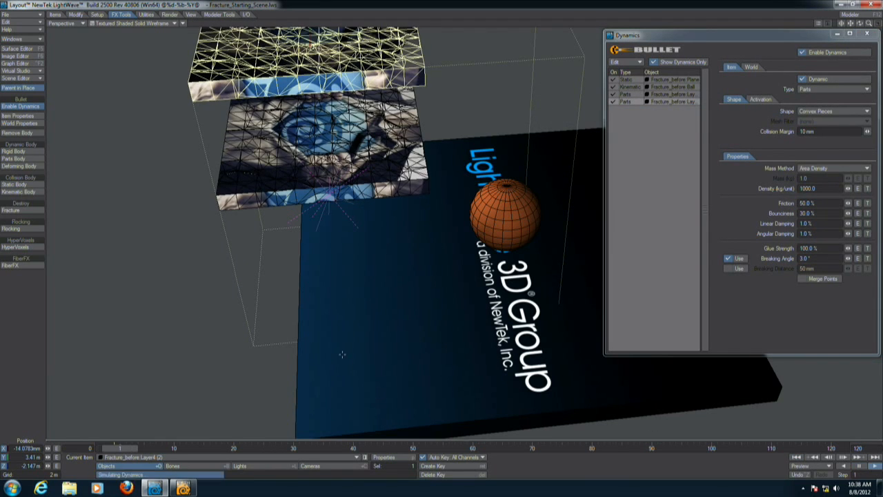
{"action": "mouse_move", "coordinate": [339, 355]}
{"action": "left_mouse_down", "text": "alt"}
{"action": "mouse_move", "coordinate": [367, 333]}
{"action": "mouse_move", "coordinate": [371, 317]}
{"action": "mouse_move", "coordinate": [407, 300]}
{"action": "left_mouse_up", "text": "alt"}
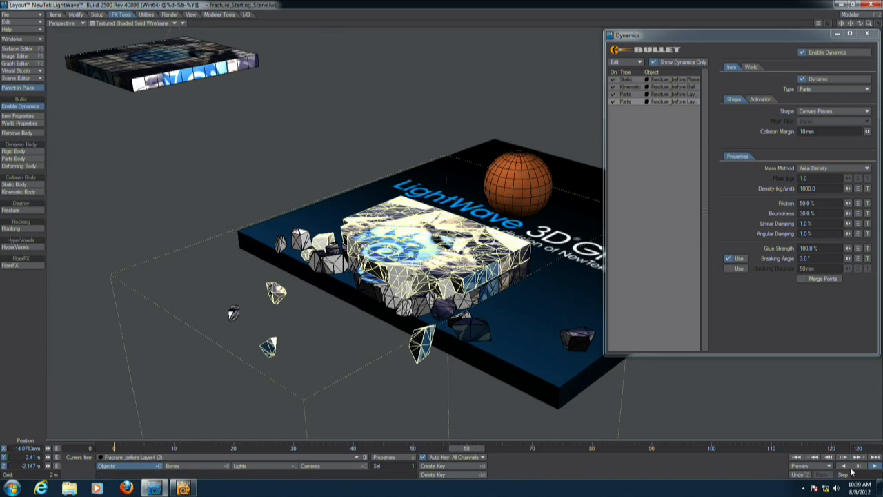
{"action": "left_click", "coordinate": [794, 458]}
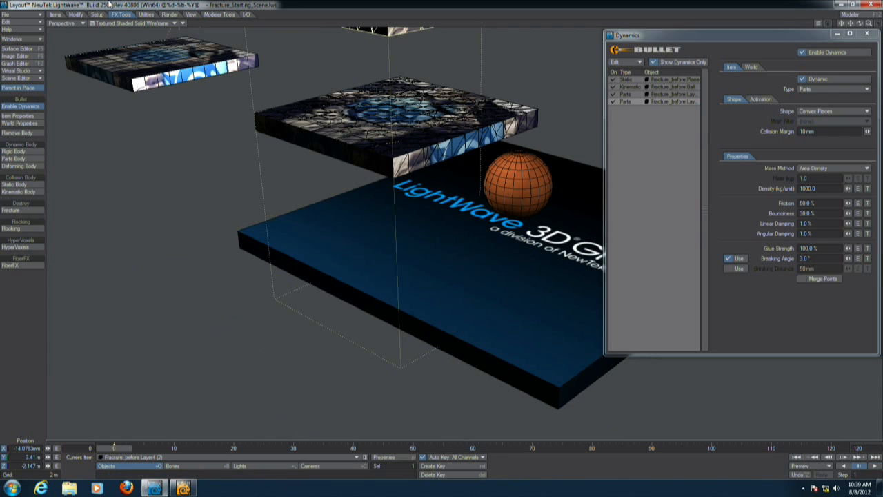
Clear the entire scene.
{"action": "left_click_drag", "start_coordinate": [338, 55], "coordinate": [310, 186], "text": "alt"}
{"action": "scroll", "coordinate": [335, 231], "scroll_direction": "down", "scroll_amount": 2}
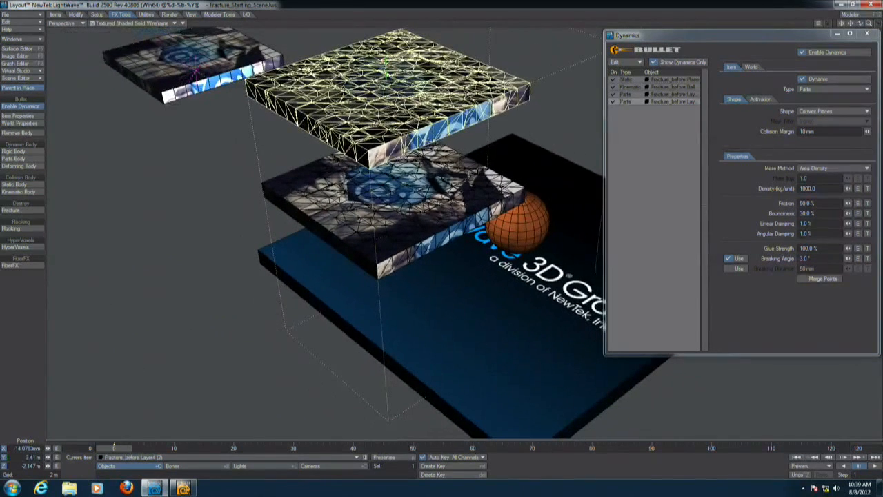
{"action": "key", "text": "shift+n"}
{"action": "left_click", "coordinate": [667, 293]}
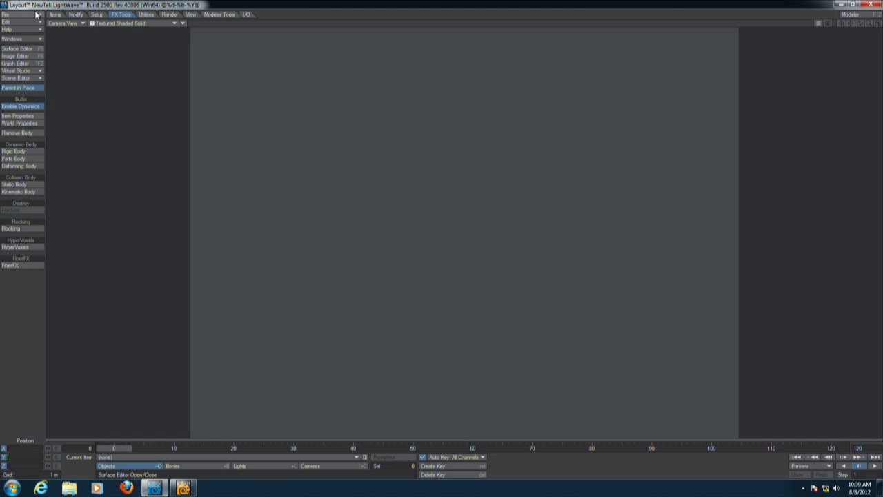
Load the Manta_Soft_v001.lws scene from the MantaSoft scenes folder, accepting the content directory change.
{"action": "left_click", "coordinate": [10, 14]}
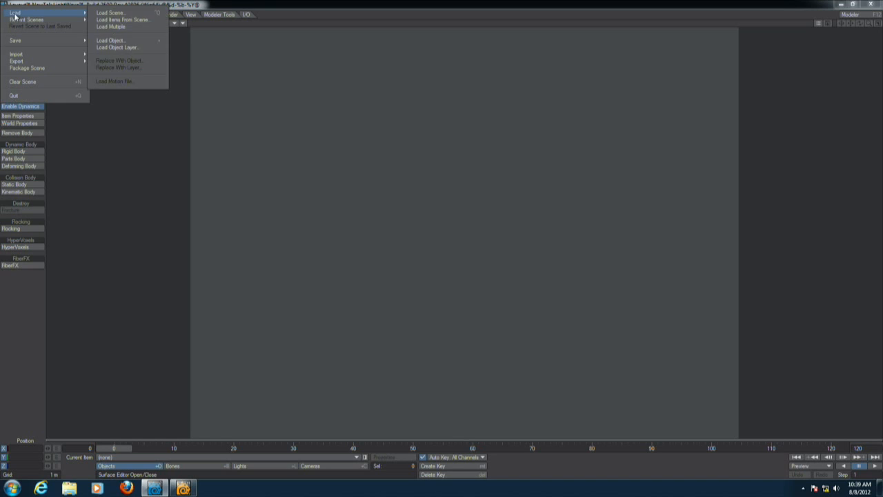
{"action": "mouse_move", "coordinate": [86, 12]}
{"action": "left_click", "coordinate": [110, 12]}
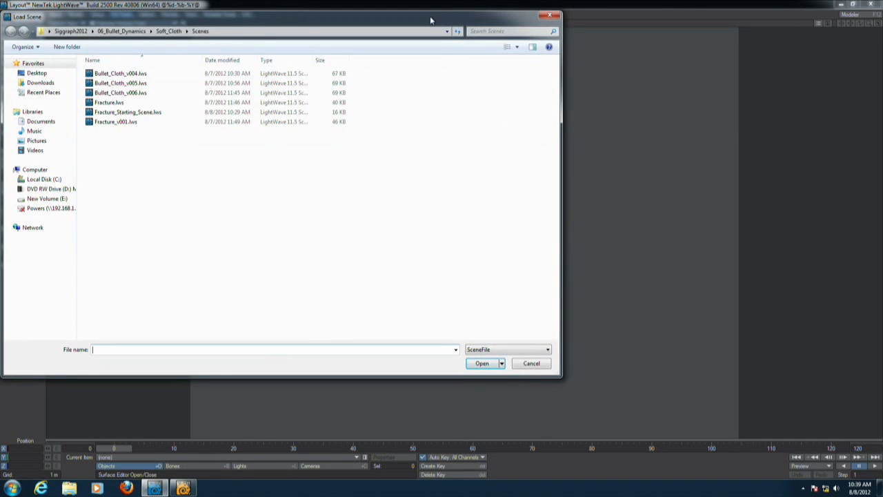
{"action": "left_click_drag", "start_coordinate": [430, 20], "coordinate": [478, 40]}
{"action": "left_click", "coordinate": [158, 119]}
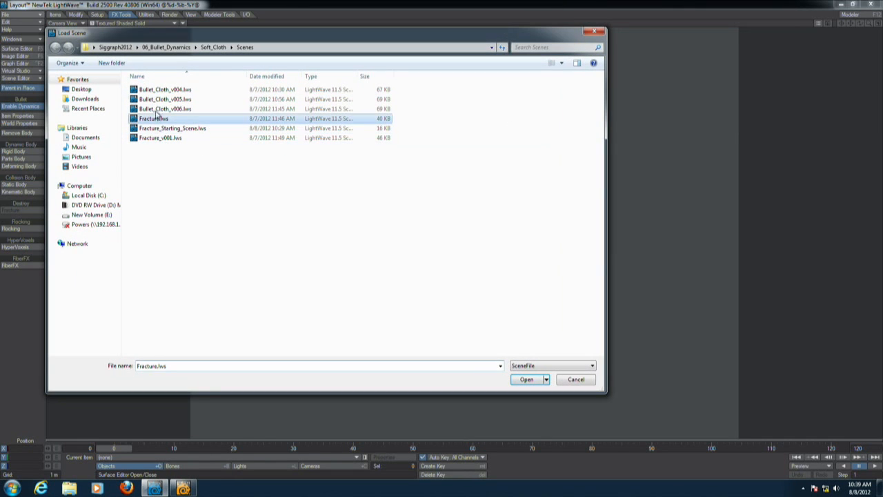
{"action": "left_click", "coordinate": [166, 47]}
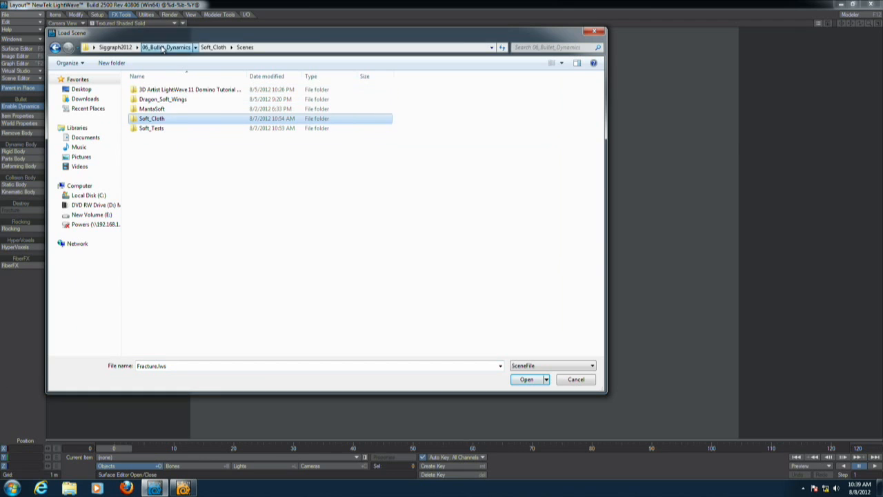
{"action": "left_click", "coordinate": [159, 110]}
{"action": "double_click", "coordinate": [159, 111]}
{"action": "double_click", "coordinate": [163, 129]}
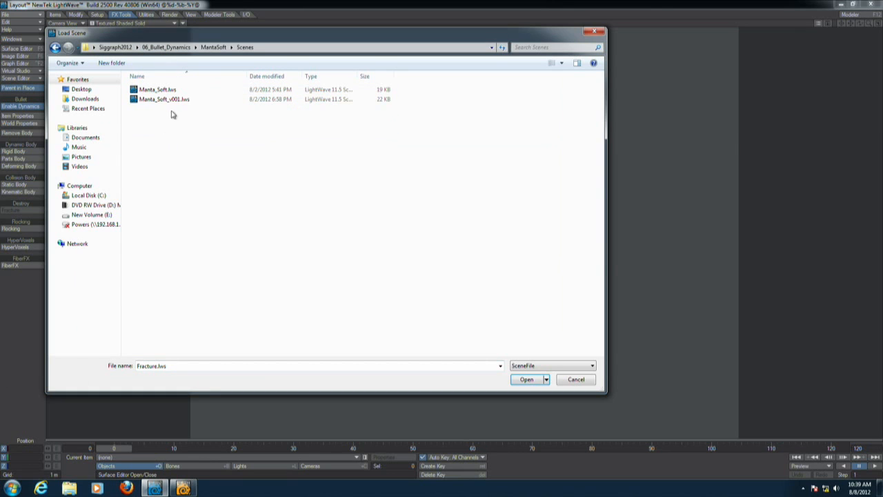
{"action": "double_click", "coordinate": [169, 99]}
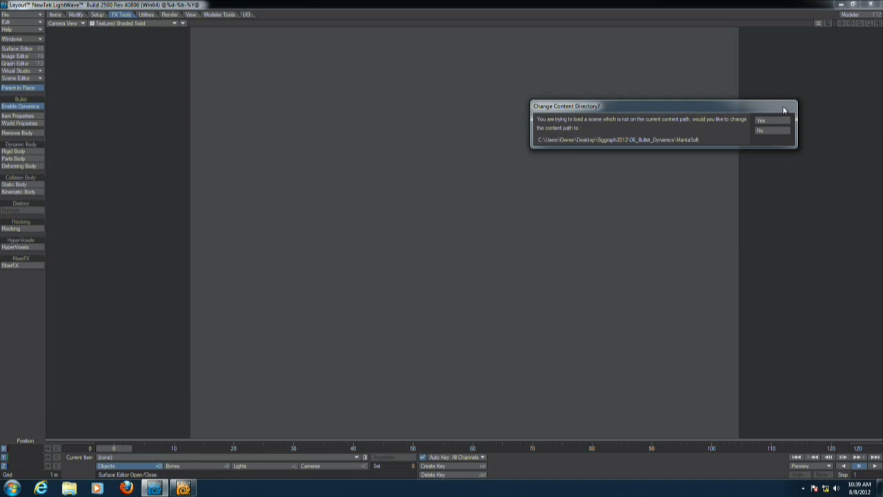
{"action": "left_click", "coordinate": [770, 120]}
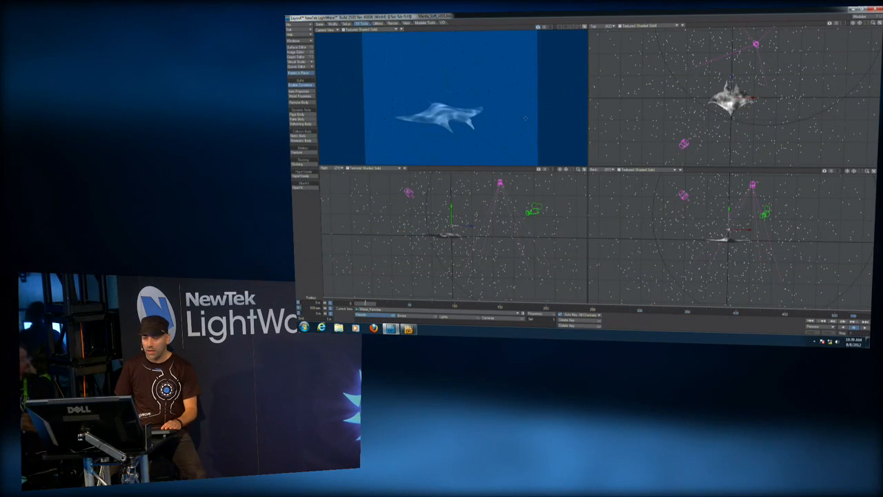
Play the manta soft-body simulation in the camera view and switch the viewport to VPR rendering.
{"action": "left_click", "coordinate": [584, 26]}
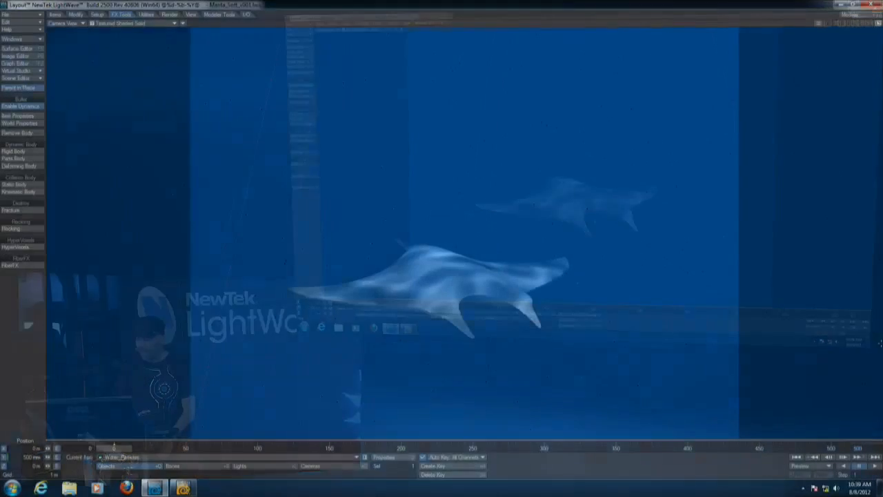
{"action": "left_click", "coordinate": [876, 466]}
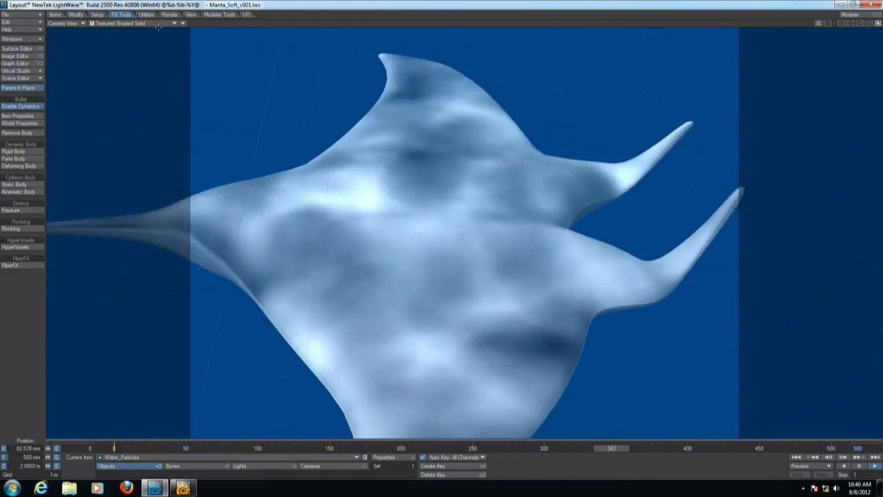
{"action": "left_click", "coordinate": [158, 23]}
{"action": "left_click", "coordinate": [179, 61]}
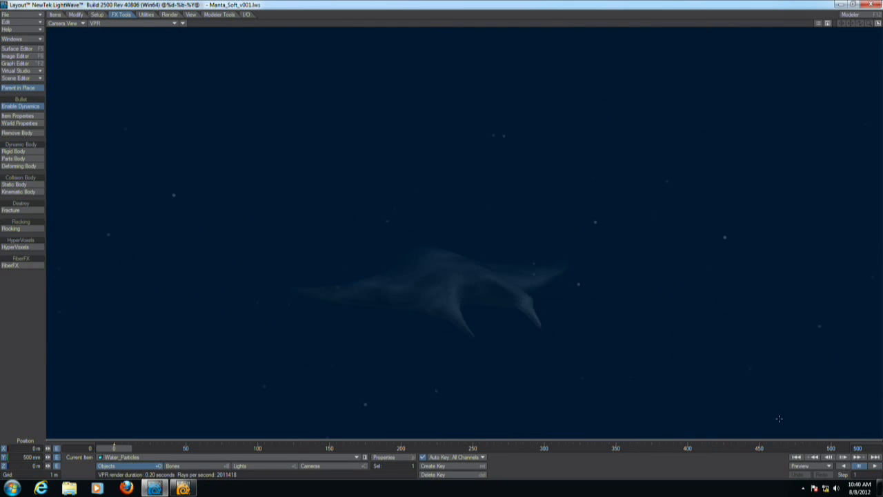
Clear the scene and load Dragon_Rig_Wings_Simulated.lws from the Dragon_Soft_Wings scenes folder, accepting the content directory change.
{"action": "key", "text": "ctrl+n"}
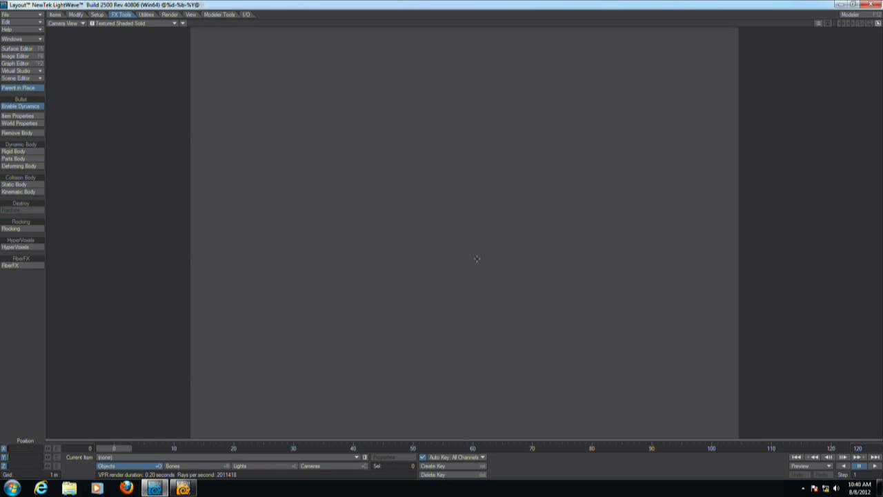
{"action": "left_click", "coordinate": [21, 14]}
{"action": "mouse_move", "coordinate": [25, 17]}
{"action": "left_click", "coordinate": [115, 16]}
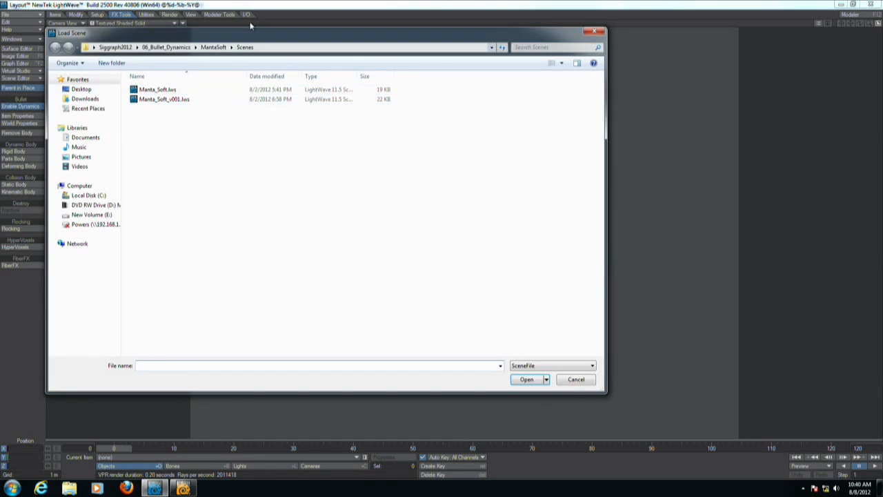
{"action": "left_click", "coordinate": [167, 50]}
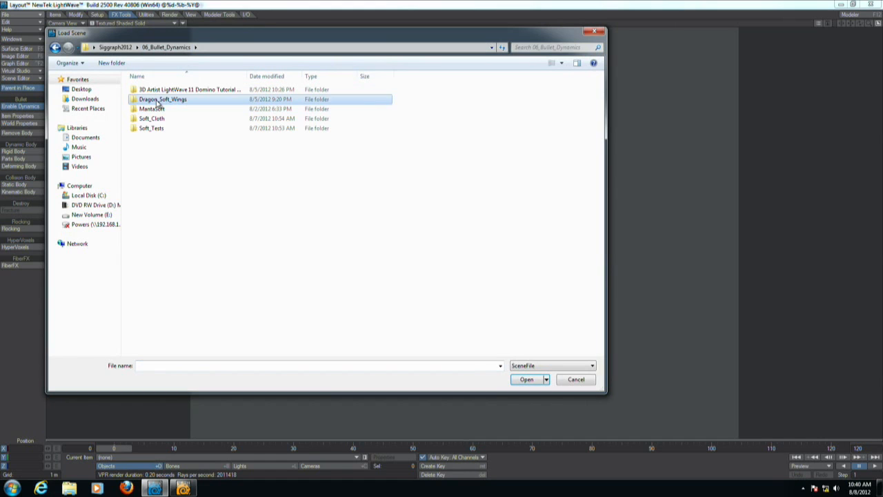
{"action": "double_click", "coordinate": [157, 102]}
{"action": "double_click", "coordinate": [146, 109]}
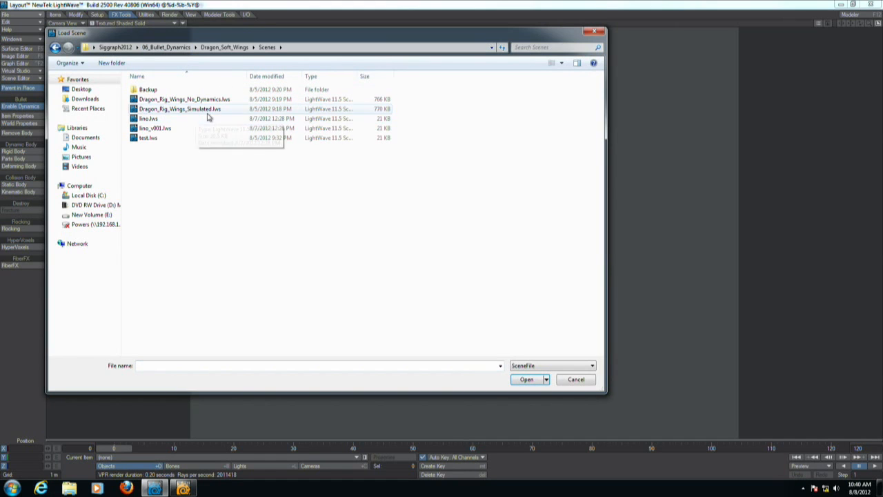
{"action": "double_click", "coordinate": [195, 110]}
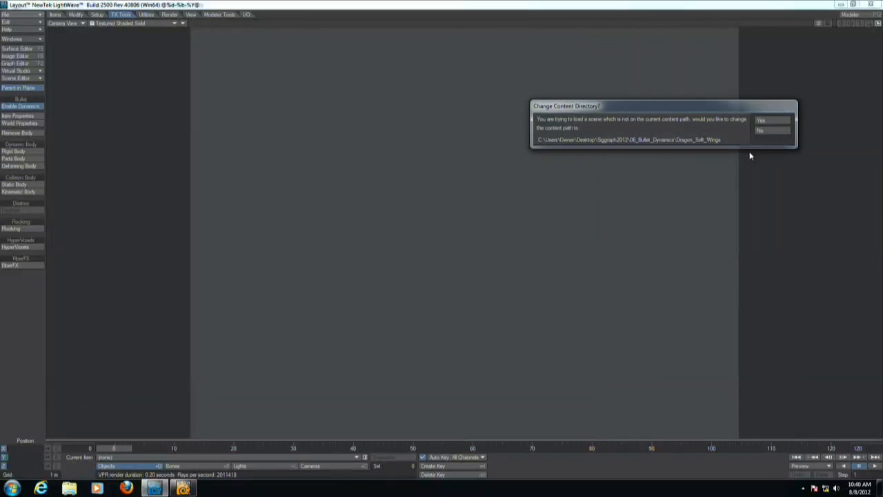
{"action": "left_click", "coordinate": [767, 122]}
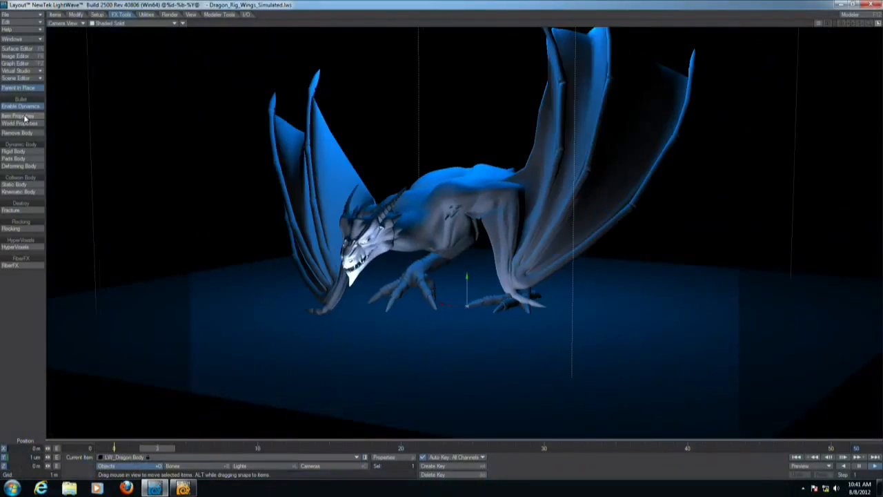
Open the dragon body's dynamics properties, set Shape Retention to 20 % and play the simulation from the start.
{"action": "left_click", "coordinate": [25, 118]}
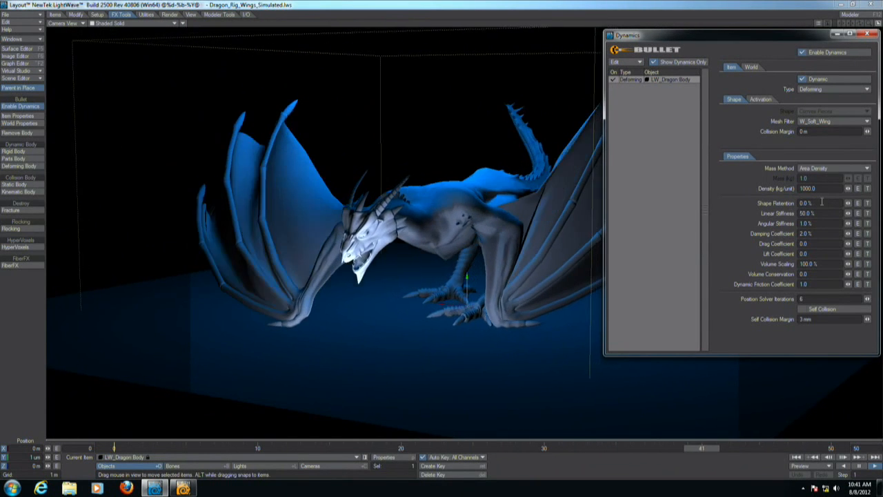
{"action": "left_click", "coordinate": [797, 458]}
{"action": "left_click", "coordinate": [821, 203]}
{"action": "type", "text": "30"}
{"action": "key", "text": "Return"}
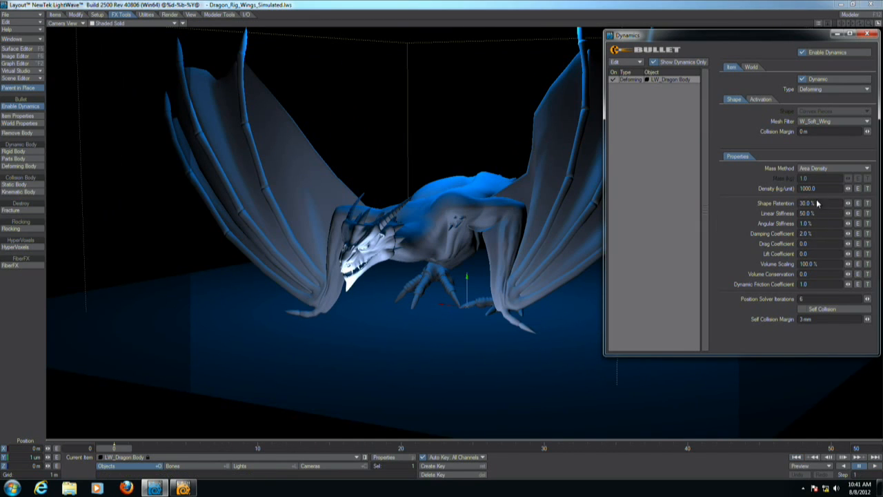
{"action": "type", "text": "20"}
{"action": "key", "text": "Return"}
{"action": "left_click", "coordinate": [875, 466]}
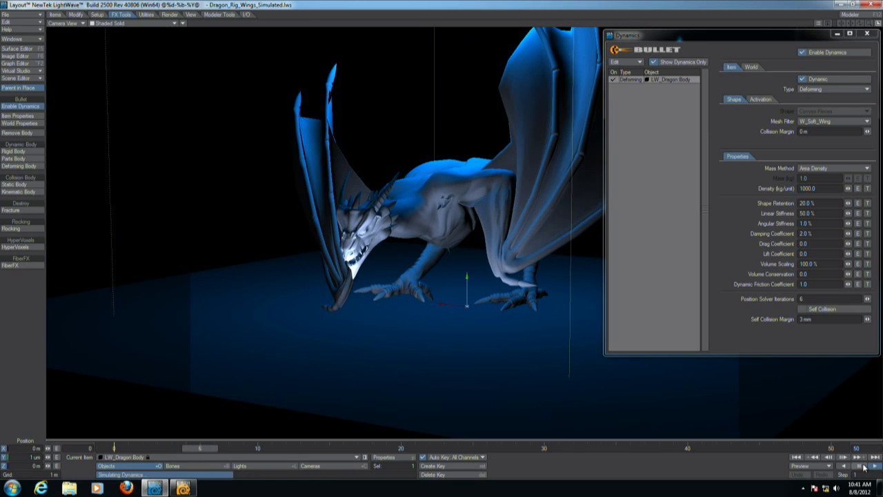
Switch to Modeler and bring up the LW_Dragon object in a maximized perspective view.
{"action": "key", "text": "alt+Tab"}
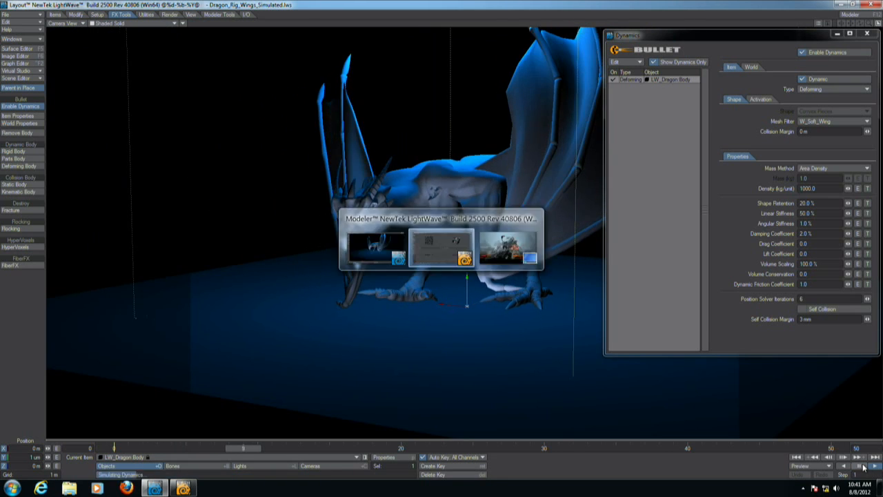
{"action": "left_click", "coordinate": [677, 13]}
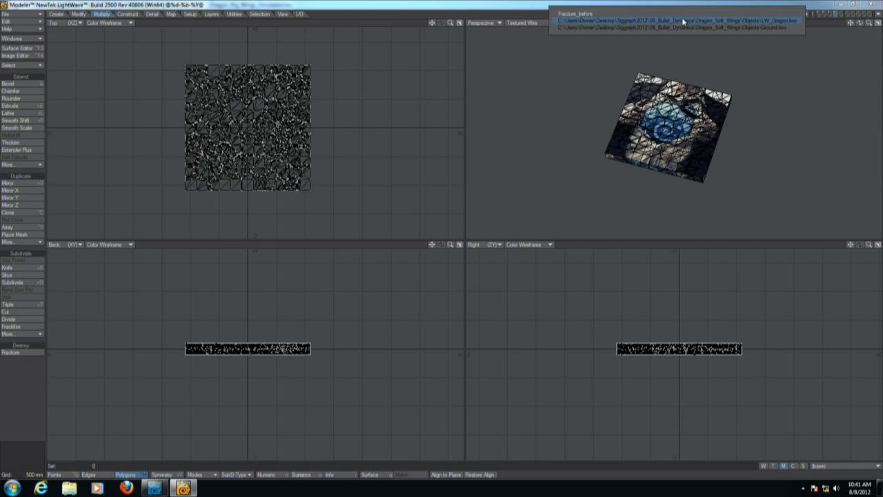
{"action": "left_click", "coordinate": [686, 22]}
{"action": "left_click_drag", "start_coordinate": [721, 139], "coordinate": [743, 207], "text": "alt"}
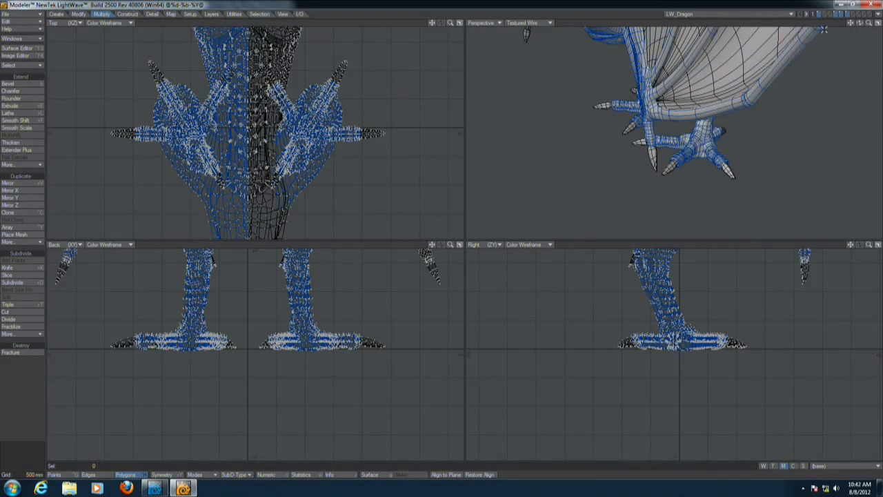
{"action": "left_click", "coordinate": [877, 23]}
{"action": "left_click_drag", "start_coordinate": [369, 218], "coordinate": [414, 276], "text": "alt+shift"}
{"action": "left_click_drag", "start_coordinate": [414, 276], "coordinate": [465, 262], "text": "alt"}
{"action": "left_click_drag", "start_coordinate": [466, 263], "coordinate": [473, 297], "text": "alt+shift"}
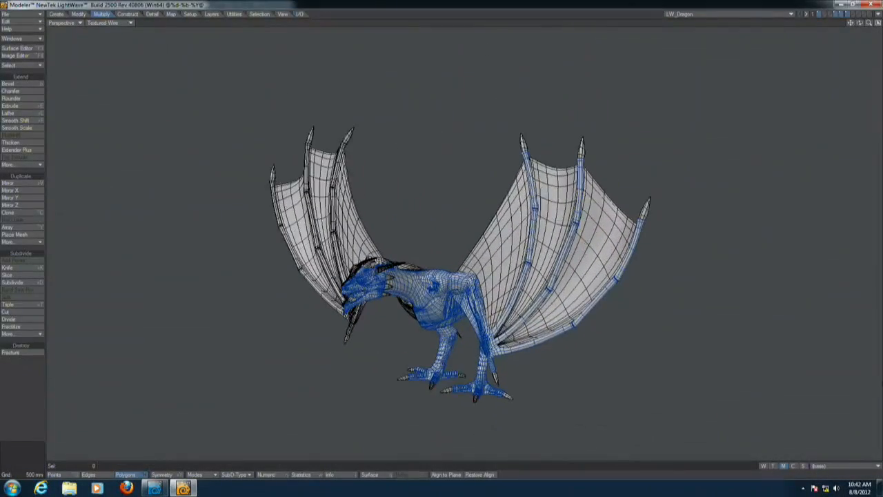
Display the W_Soft_Wing weight map in Weight Shade and inspect the wing weighting around the dragon.
{"action": "left_click", "coordinate": [833, 467]}
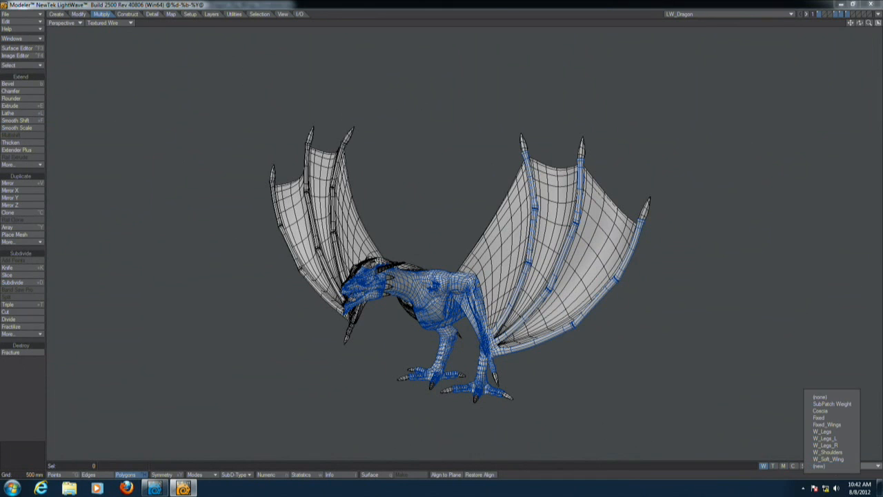
{"action": "left_click", "coordinate": [835, 459]}
{"action": "left_click", "coordinate": [170, 101]}
{"action": "left_click_drag", "start_coordinate": [505, 284], "coordinate": [452, 269], "text": "ctrl+alt"}
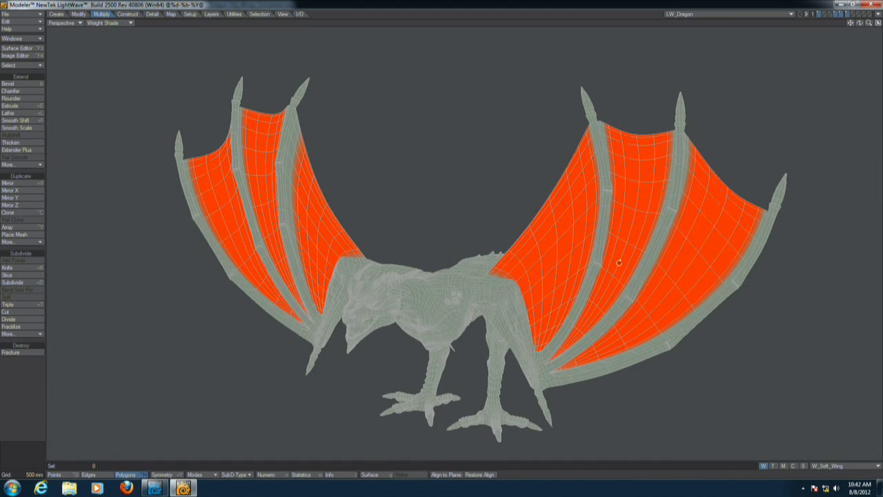
{"action": "left_click_drag", "start_coordinate": [661, 271], "coordinate": [357, 267], "text": "alt"}
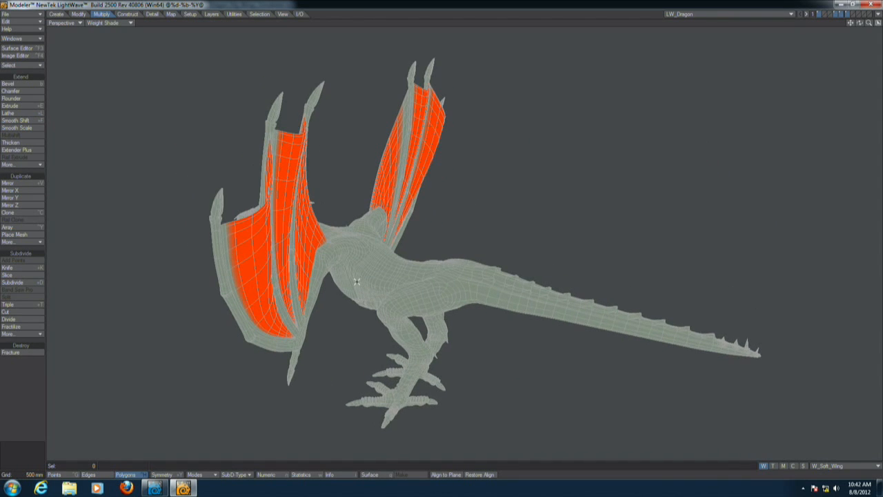
{"action": "left_click_drag", "start_coordinate": [487, 349], "coordinate": [512, 273], "text": "alt"}
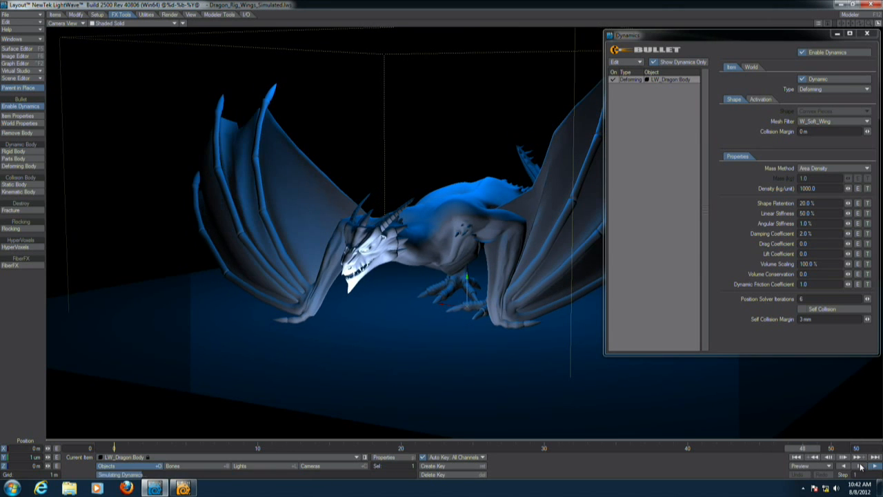
Close the dynamics panel, rewind, and clear the scene without saving.
{"action": "left_click", "coordinate": [867, 33]}
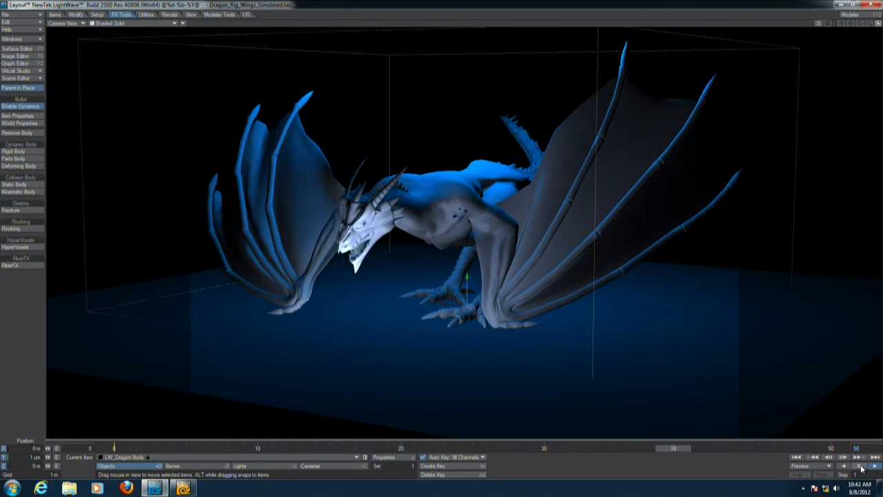
{"action": "left_click", "coordinate": [795, 456]}
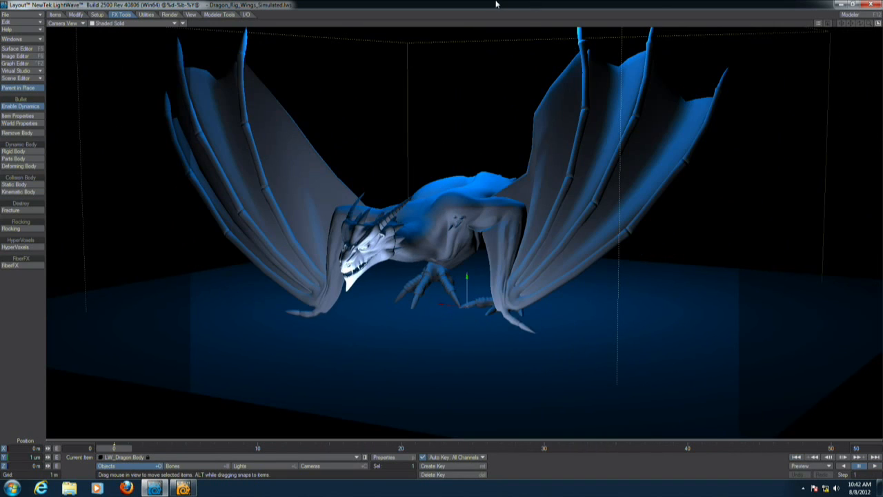
{"action": "key", "text": "shift+n"}
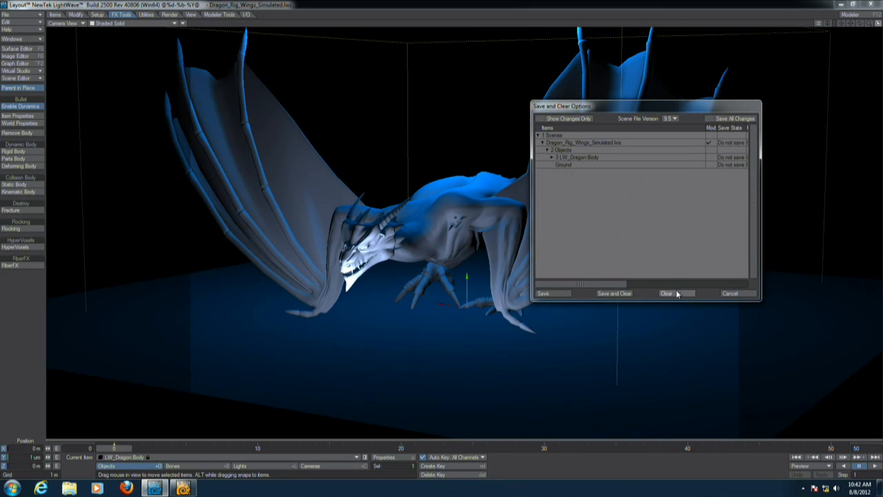
{"action": "left_click", "coordinate": [672, 293]}
Load the Bullet_Cloth_v006.lws scene from the Soft_Cloth Scenes folder and accept changing the content directory.
{"action": "key", "text": "4"}
{"action": "left_click_drag", "start_coordinate": [461, 188], "coordinate": [532, 201], "text": "alt"}
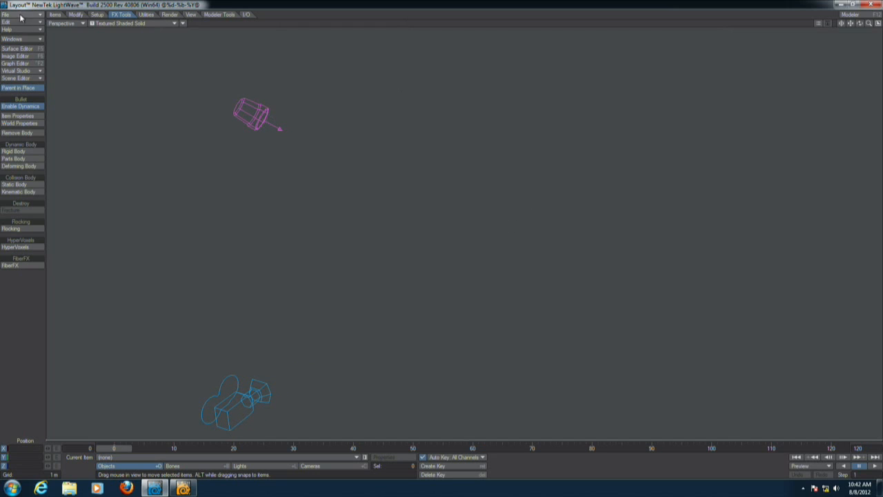
{"action": "left_click", "coordinate": [21, 15]}
{"action": "mouse_move", "coordinate": [76, 15]}
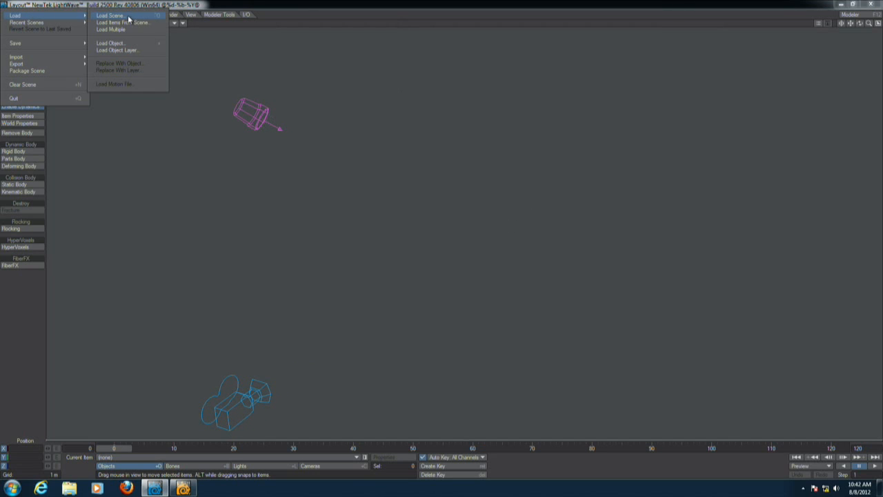
{"action": "left_click", "coordinate": [128, 19]}
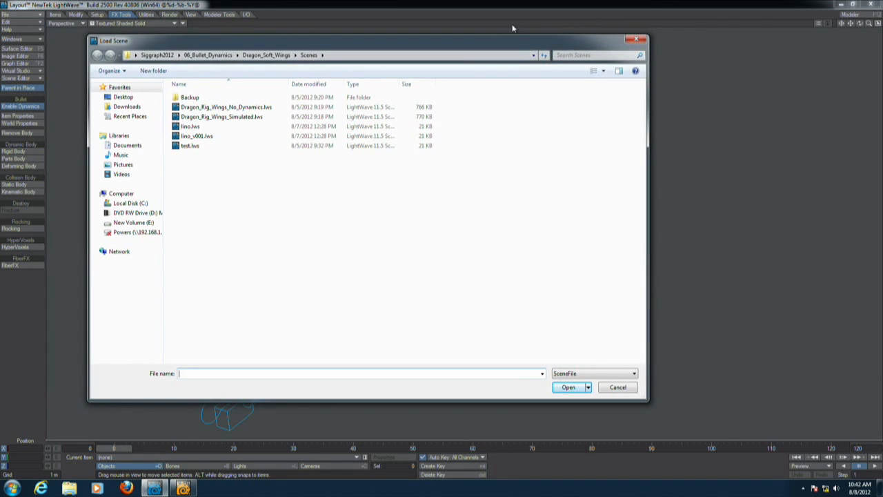
{"action": "left_click_drag", "start_coordinate": [513, 44], "coordinate": [554, 62]}
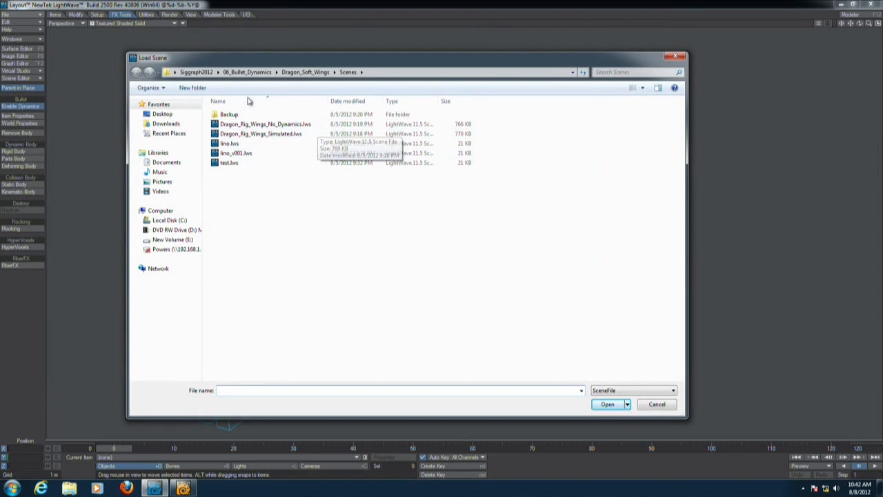
{"action": "left_click", "coordinate": [324, 71]}
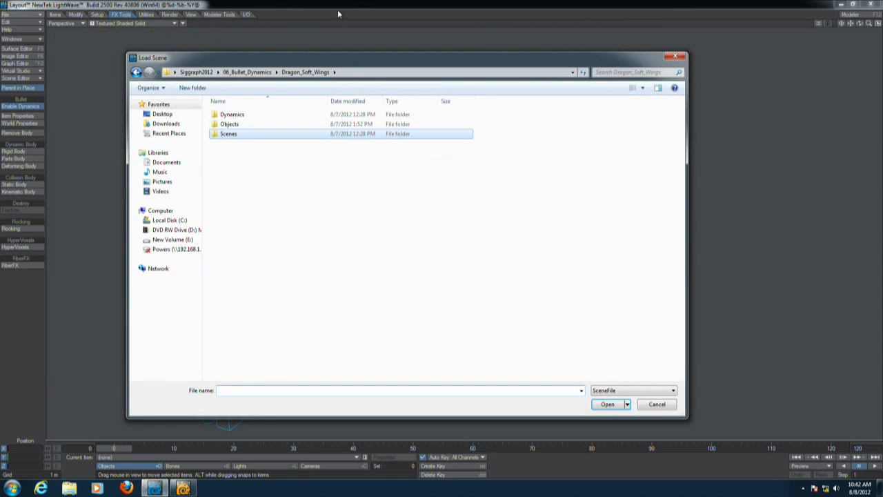
{"action": "left_click", "coordinate": [263, 72]}
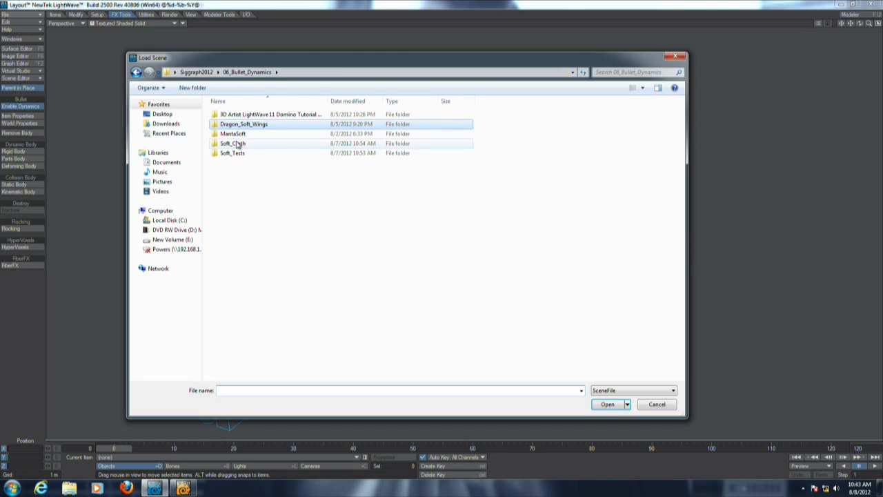
{"action": "double_click", "coordinate": [243, 145]}
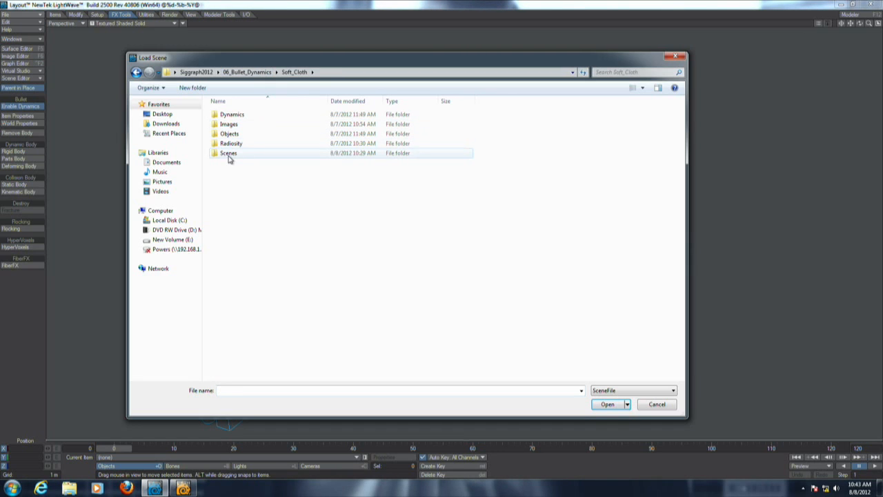
{"action": "left_click", "coordinate": [236, 153]}
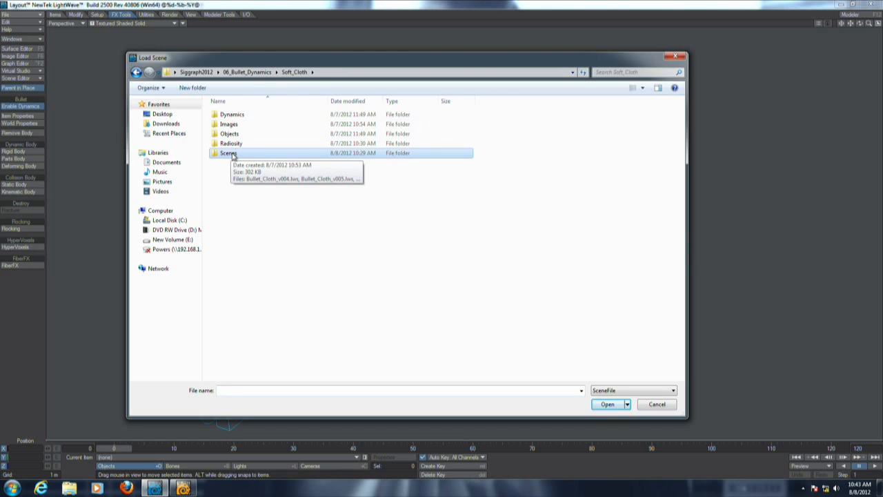
{"action": "double_click", "coordinate": [232, 154]}
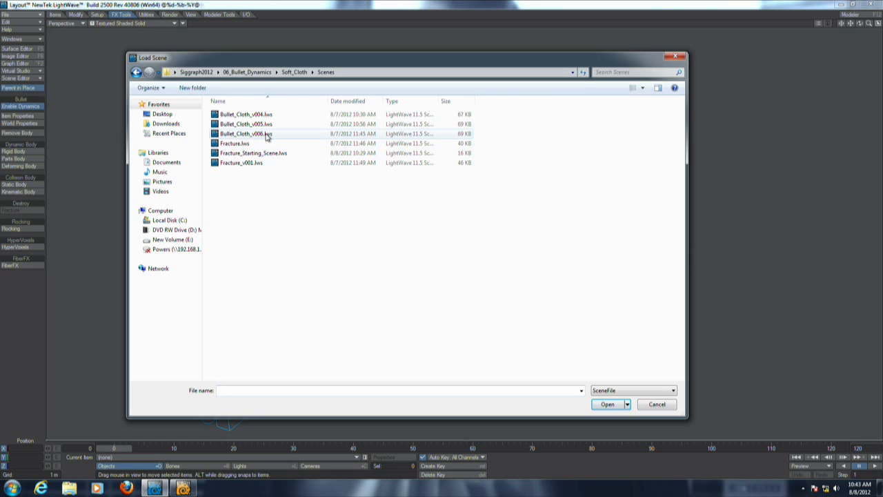
{"action": "left_click", "coordinate": [267, 135]}
{"action": "left_click", "coordinate": [606, 404]}
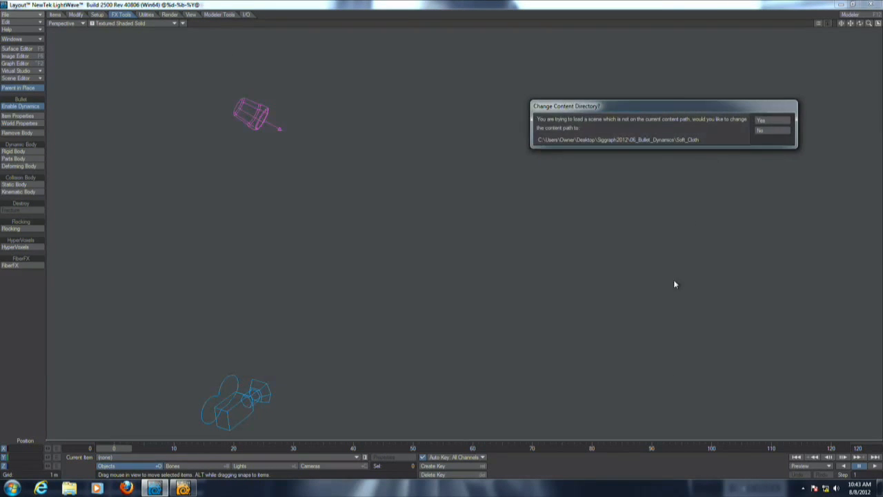
{"action": "left_click", "coordinate": [766, 120]}
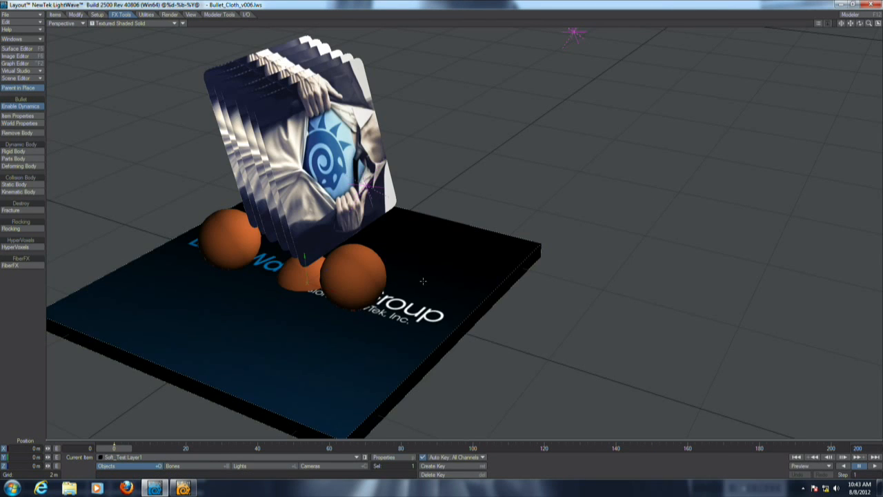
Play the cloth simulation and orbit the view to examine the cloth draping over the balls.
{"action": "left_click_drag", "start_coordinate": [423, 281], "coordinate": [487, 234], "text": "alt"}
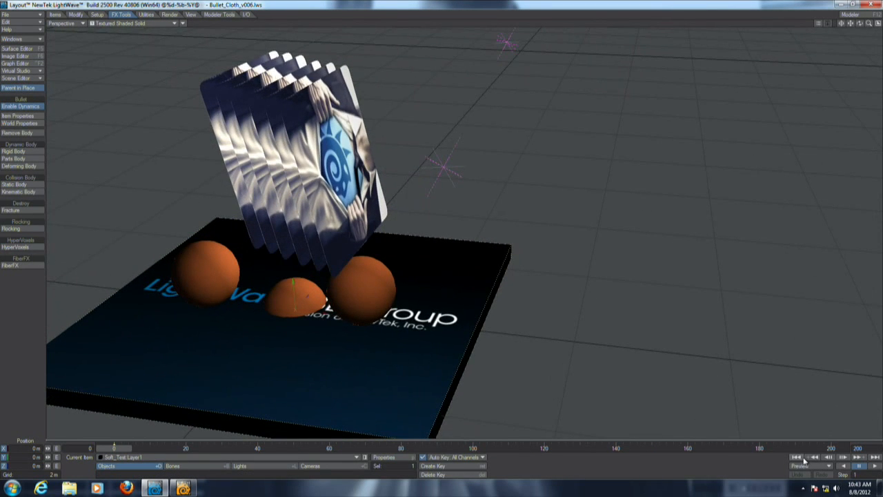
{"action": "left_click", "coordinate": [876, 467]}
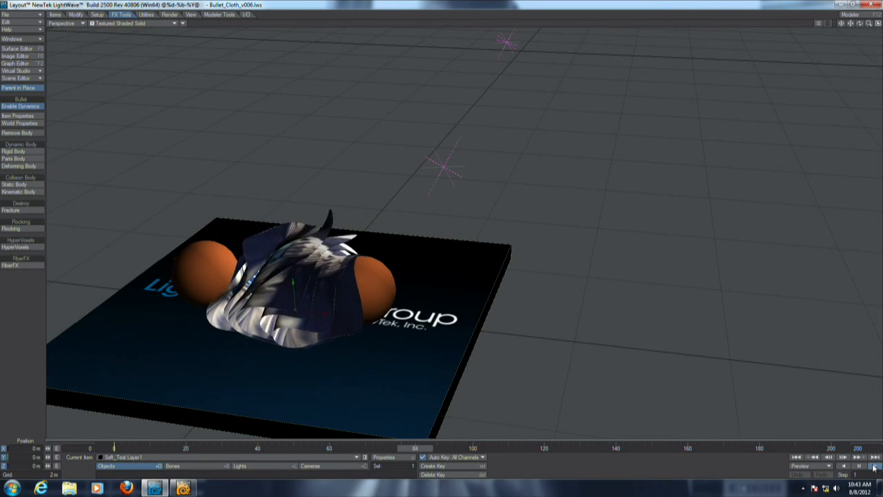
{"action": "mouse_move", "coordinate": [520, 280]}
{"action": "left_mouse_down", "text": "alt"}
{"action": "mouse_move", "coordinate": [448, 283]}
{"action": "mouse_move", "coordinate": [538, 258]}
{"action": "mouse_move", "coordinate": [485, 236]}
{"action": "left_mouse_up", "text": "alt"}
{"action": "left_click_drag", "start_coordinate": [425, 374], "coordinate": [520, 350], "text": "alt+shift"}
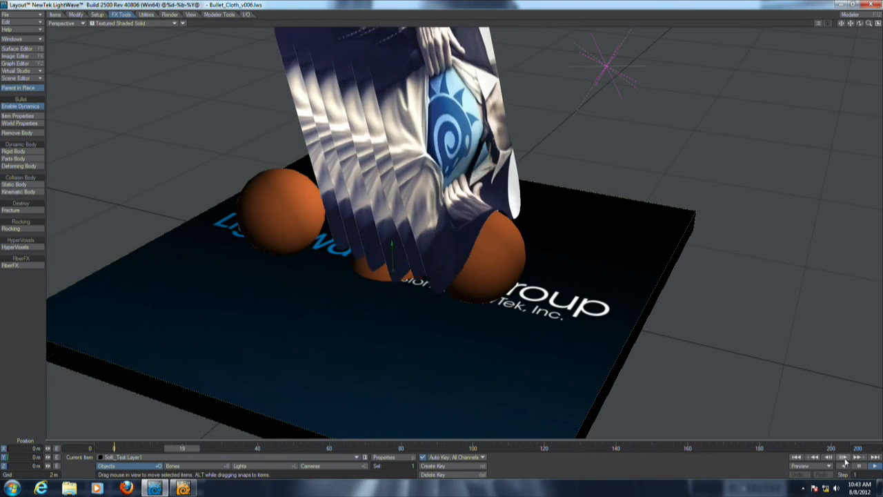
{"action": "mouse_move", "coordinate": [587, 281]}
{"action": "left_mouse_down", "text": "alt"}
{"action": "mouse_move", "coordinate": [566, 297]}
{"action": "mouse_move", "coordinate": [476, 293]}
{"action": "mouse_move", "coordinate": [441, 282]}
{"action": "left_mouse_up", "text": "alt"}
{"action": "left_click_drag", "start_coordinate": [621, 303], "coordinate": [496, 276], "text": "alt+shift"}
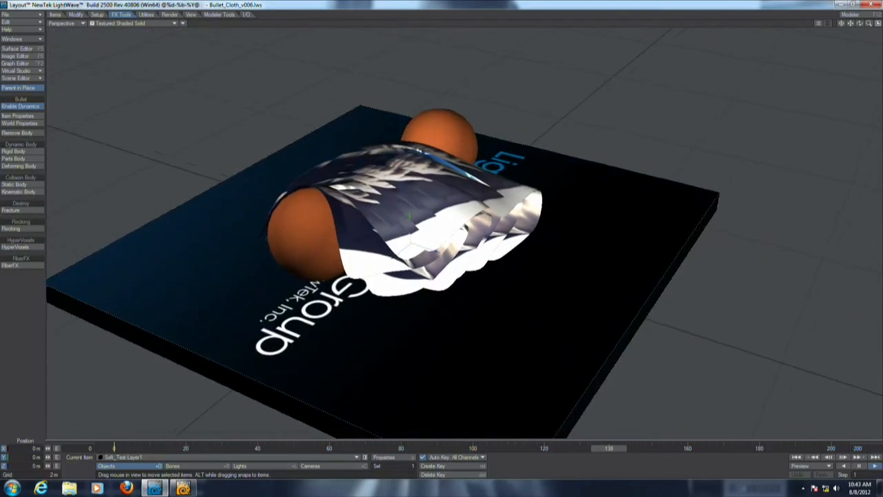
{"action": "left_click_drag", "start_coordinate": [731, 321], "coordinate": [689, 305], "text": "alt"}
Switch the viewport rendering mode to VPR.
{"action": "left_click", "coordinate": [148, 23]}
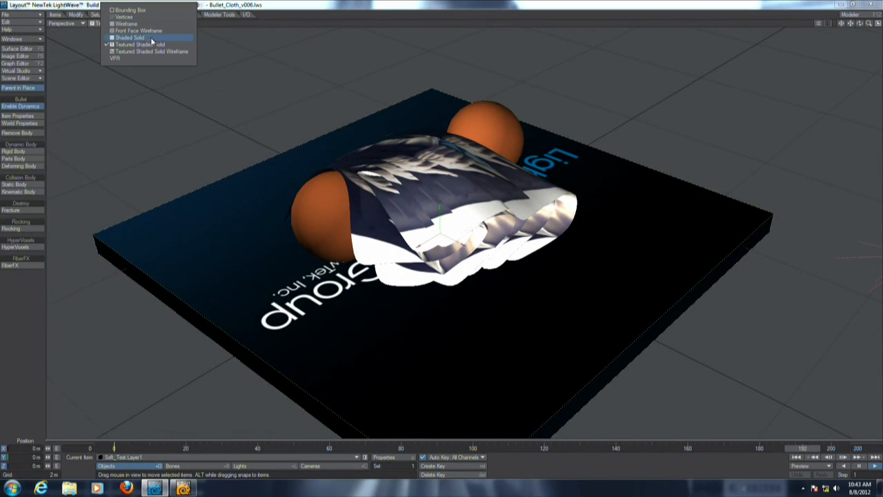
{"action": "left_click", "coordinate": [168, 60]}
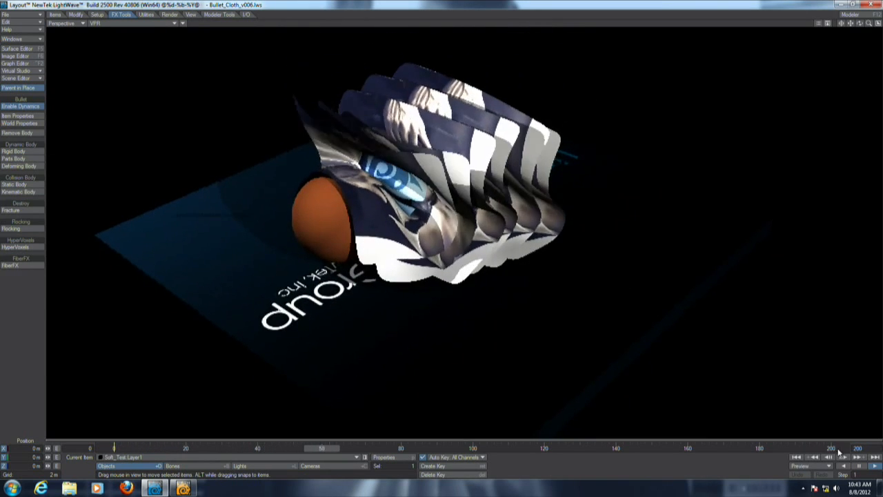
{"action": "left_click", "coordinate": [860, 466]}
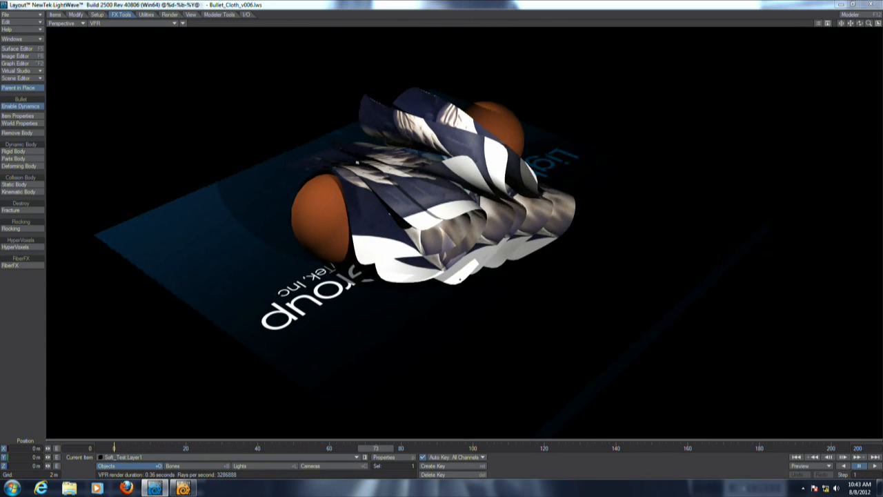
Open the Surface Editor, select the Plane surface and set its Reflection to 52.5 %.
{"action": "key", "text": "F5"}
{"action": "left_click", "coordinate": [501, 127]}
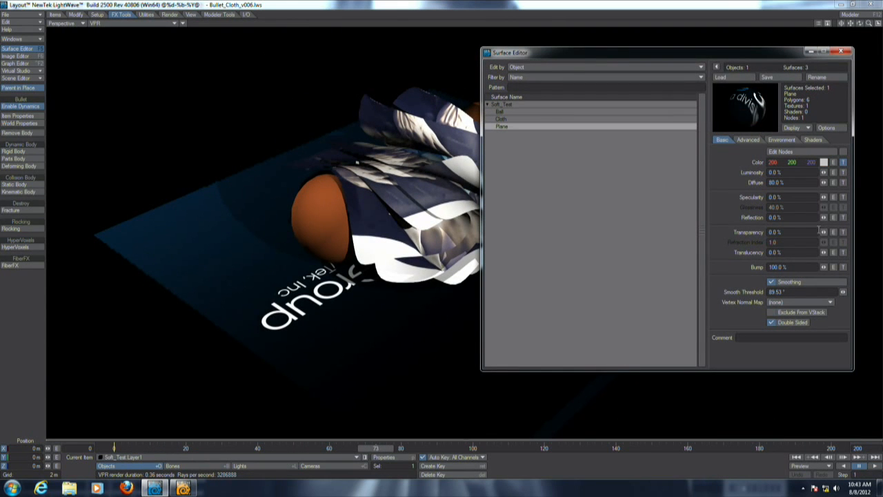
{"action": "left_click_drag", "start_coordinate": [823, 218], "coordinate": [822, 223]}
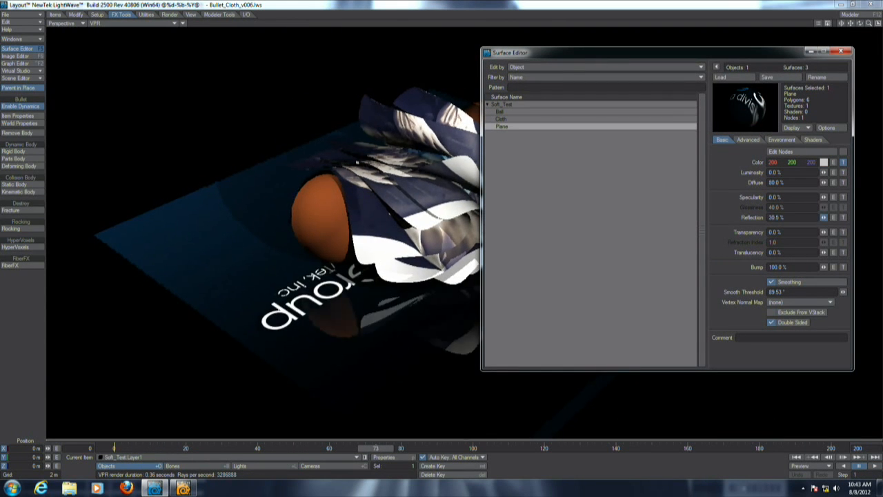
{"action": "left_click", "coordinate": [845, 52]}
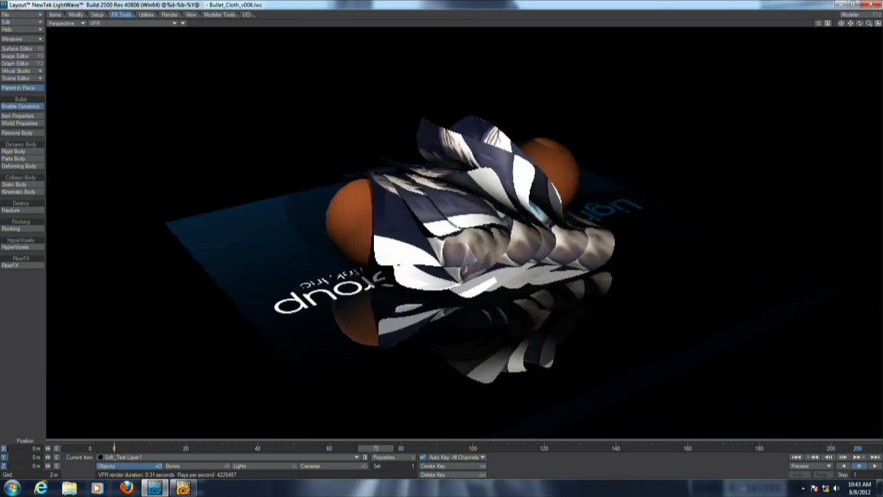
Switch to the camera view and move and rotate the camera for a close framing of the cloth and ball.
{"action": "key", "text": "6"}
{"action": "key", "text": "shift+c"}
{"action": "right_click_drag", "start_coordinate": [475, 308], "coordinate": [475, 242]}
{"action": "key", "text": "y"}
{"action": "left_click_drag", "start_coordinate": [462, 197], "coordinate": [630, 178]}
{"action": "key", "text": "t"}
{"action": "key", "text": "y"}
{"action": "left_click_drag", "start_coordinate": [525, 205], "coordinate": [557, 239]}
{"action": "key", "text": "t"}
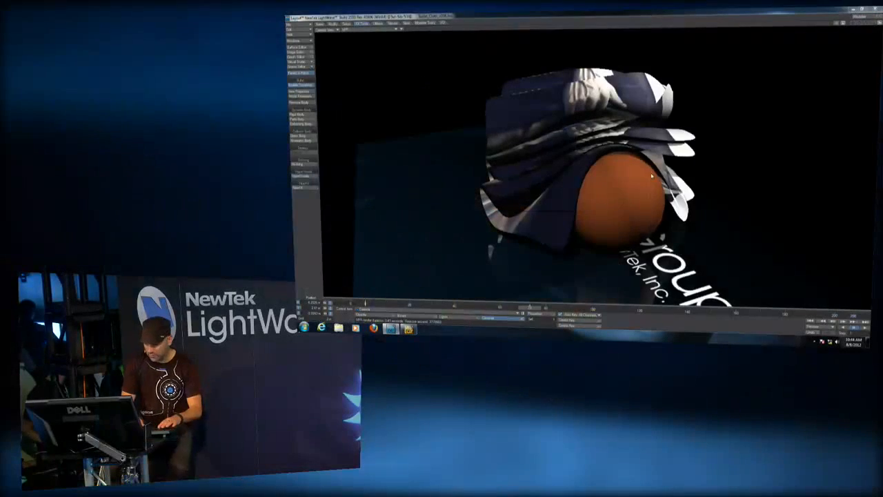
Open the camera render properties and enable Depth of Field.
{"action": "key", "text": "p"}
{"action": "left_click", "coordinate": [696, 245]}
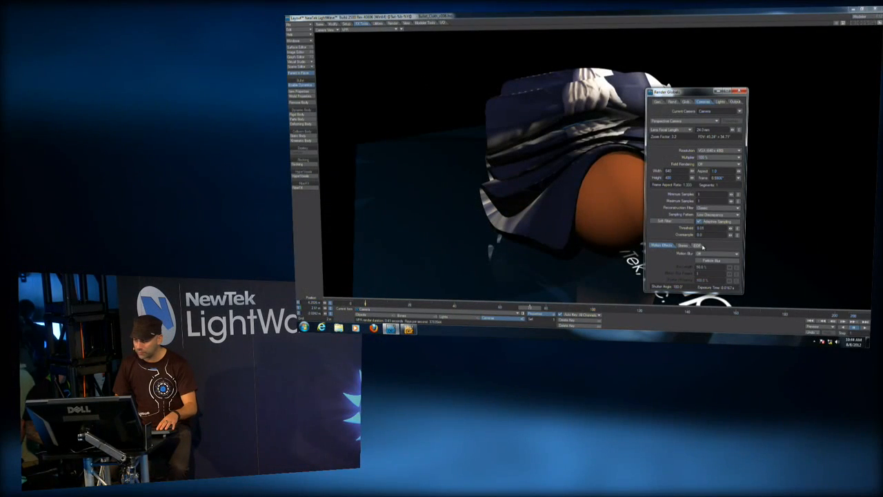
{"action": "left_click_drag", "start_coordinate": [697, 92], "coordinate": [752, 75]}
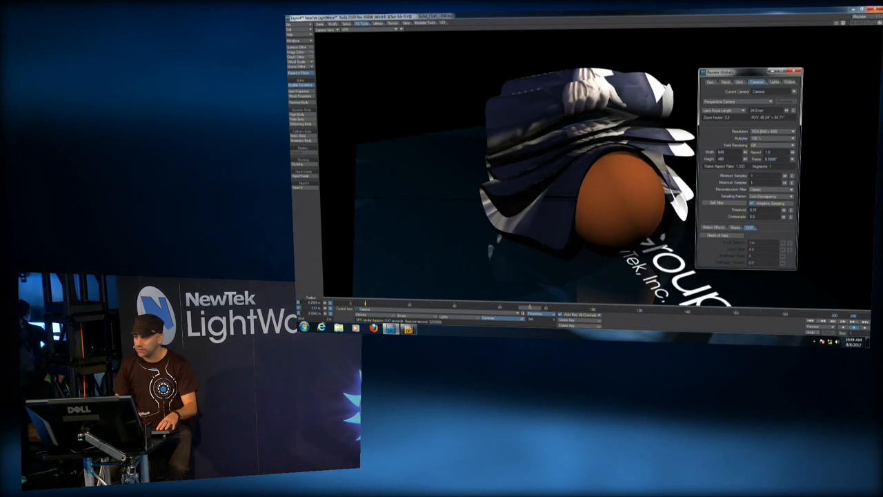
{"action": "left_click", "coordinate": [836, 23]}
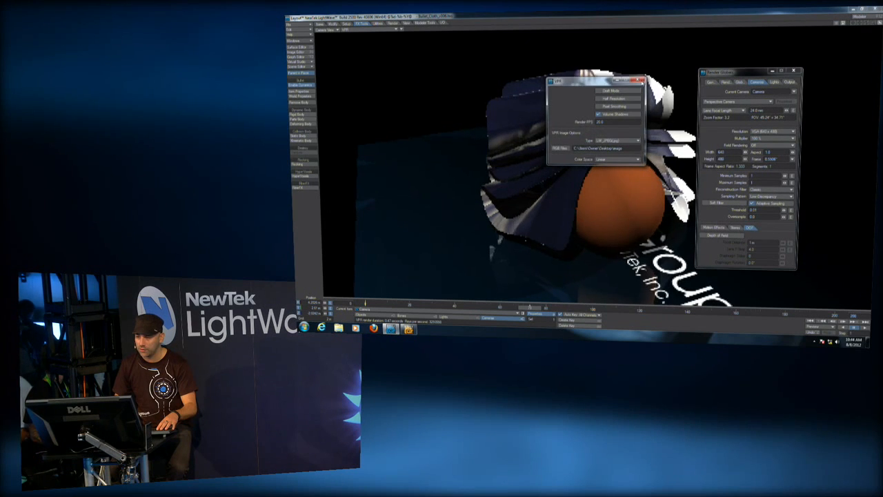
{"action": "left_click", "coordinate": [639, 81]}
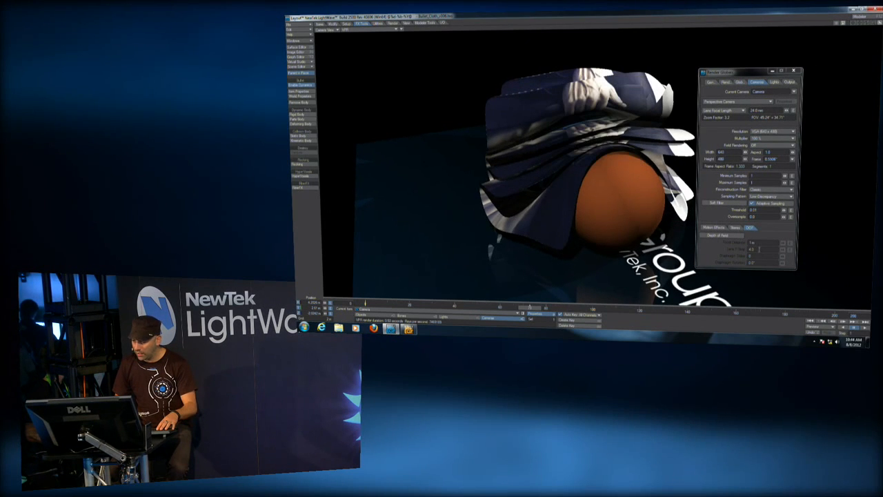
{"action": "left_click", "coordinate": [703, 236]}
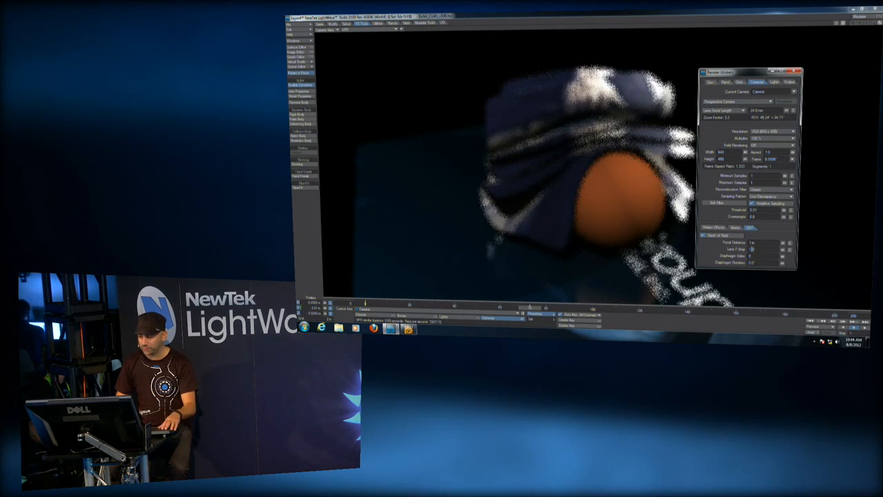
{"action": "key", "text": "Return"}
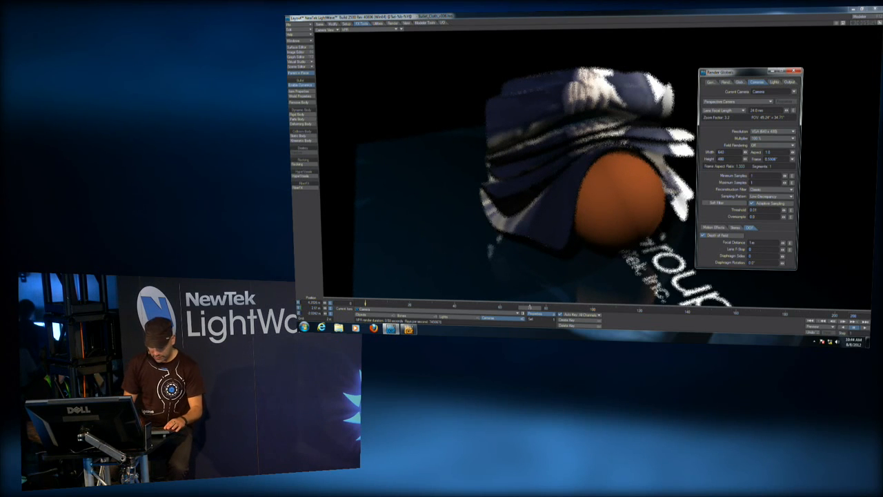
{"action": "key", "text": "Return"}
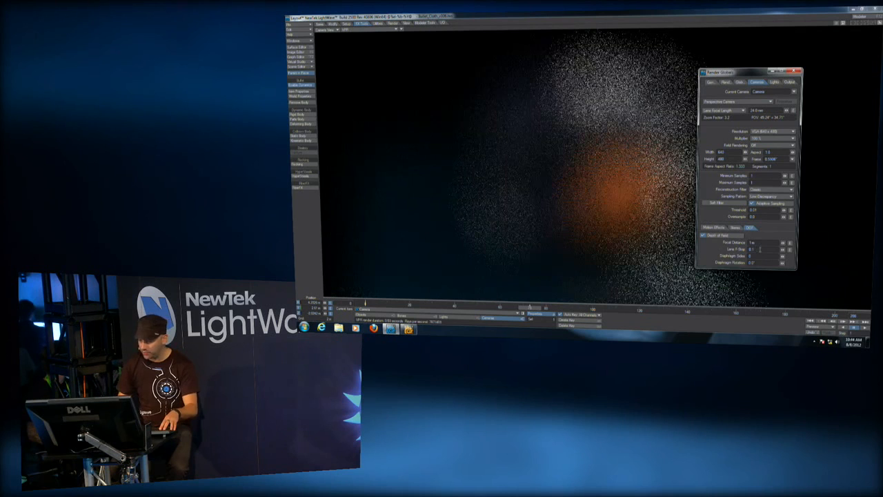
Set the Lens F-Stop to 0.4 and adjust the Focal Distance to about 4.18 m.
{"action": "double_click", "coordinate": [761, 250]}
{"action": "type", "text": "0.4"}
{"action": "key", "text": "Return"}
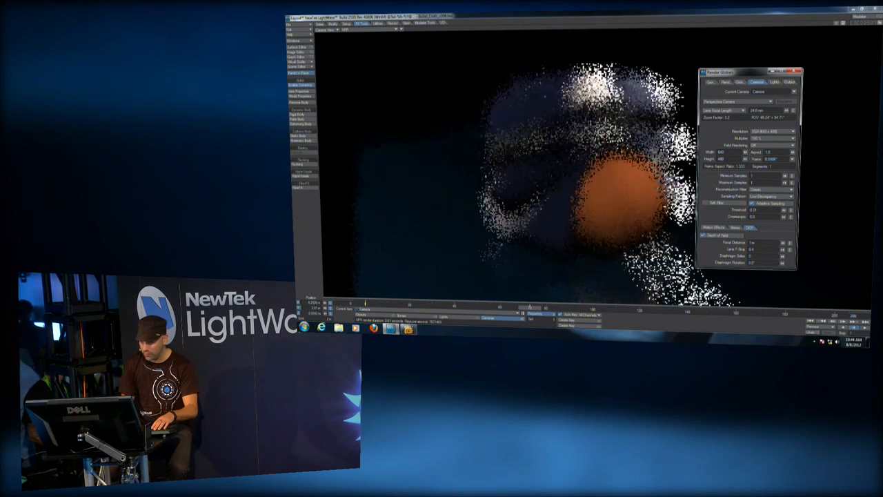
{"action": "left_click_drag", "start_coordinate": [783, 243], "coordinate": [825, 243]}
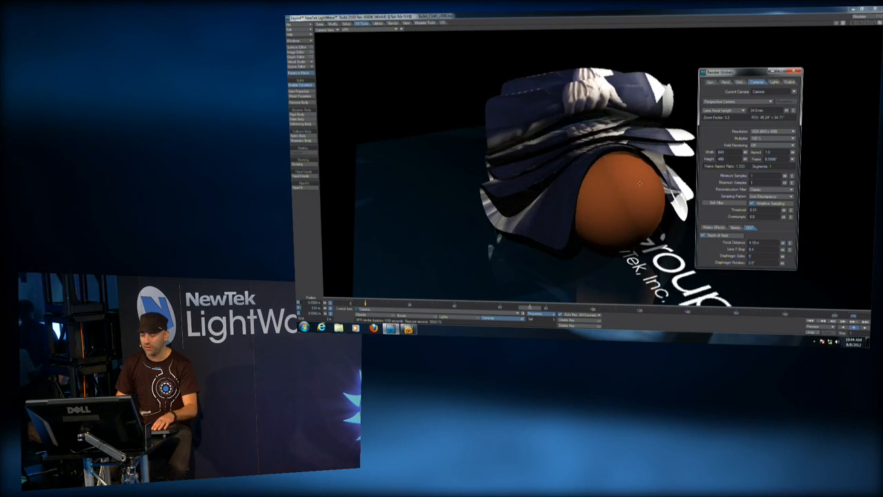
Lower the Lens F-Stop to 0.2, then 0.1 and below, and set Maximum Samples to 16.
{"action": "key", "text": "BackSpace"}
{"action": "type", "text": "2"}
{"action": "key", "text": "Return"}
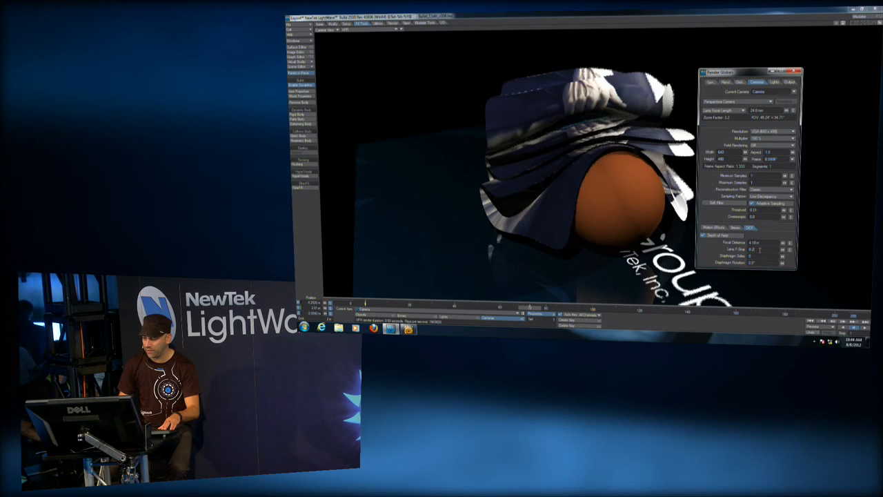
{"action": "key", "text": "BackSpace"}
{"action": "type", "text": "1"}
{"action": "key", "text": "Return"}
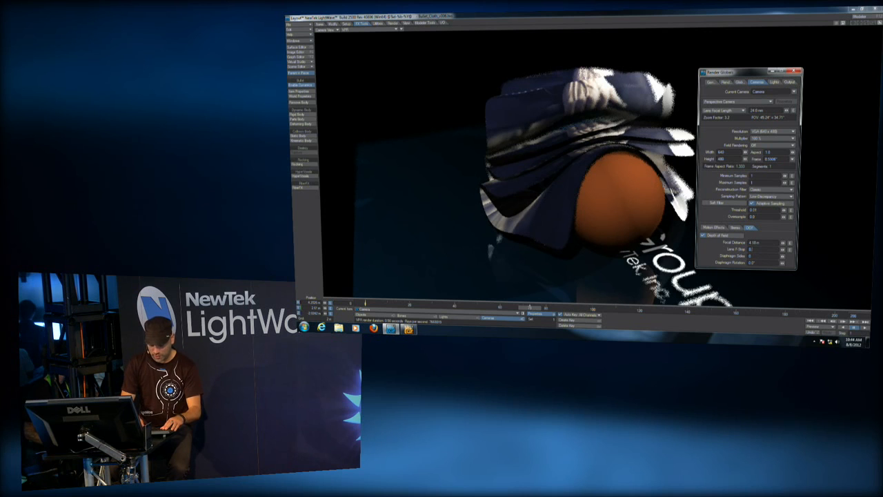
{"action": "type", "text": "4"}
{"action": "key", "text": "Return"}
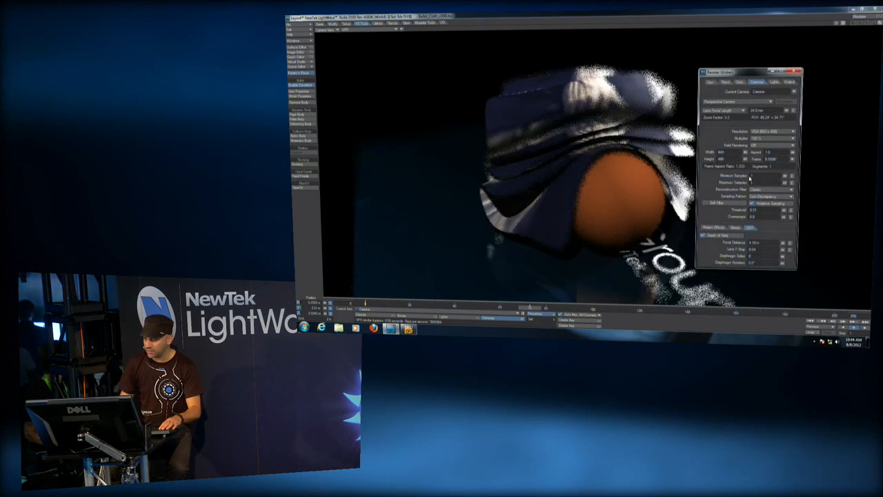
{"action": "type", "text": "16"}
{"action": "key", "text": "Return"}
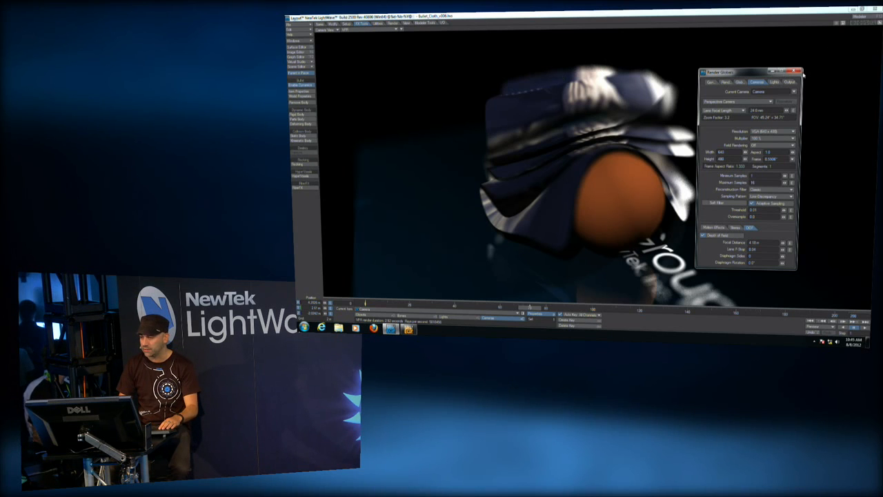
Close the render settings, clear the Layout scene and switch to Modeler.
{"action": "left_click", "coordinate": [797, 72]}
{"action": "key", "text": "shift+n"}
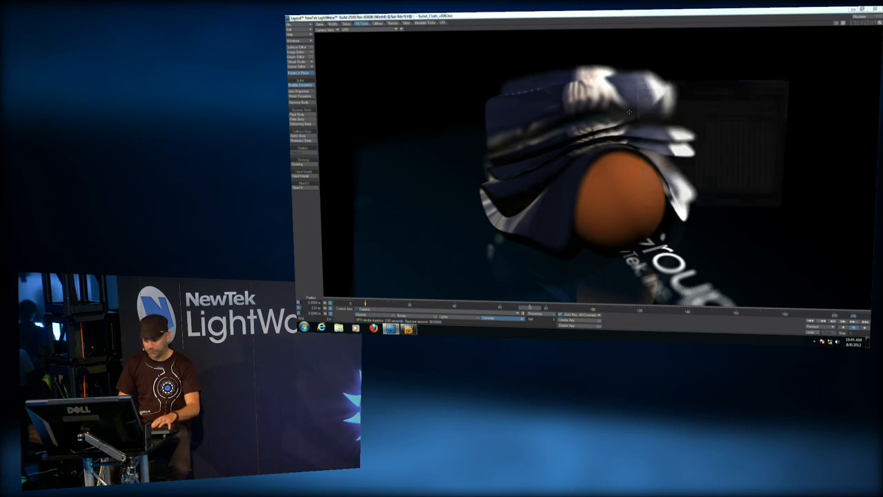
{"action": "left_click", "coordinate": [728, 211]}
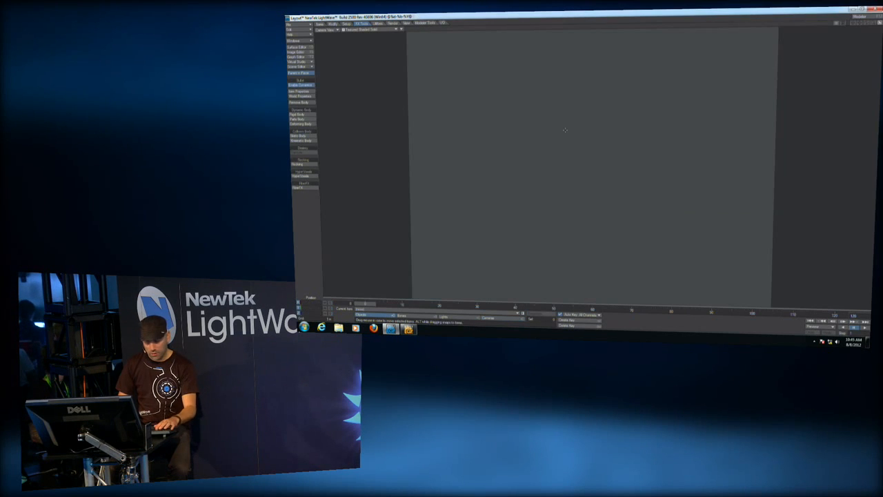
{"action": "left_click", "coordinate": [411, 331]}
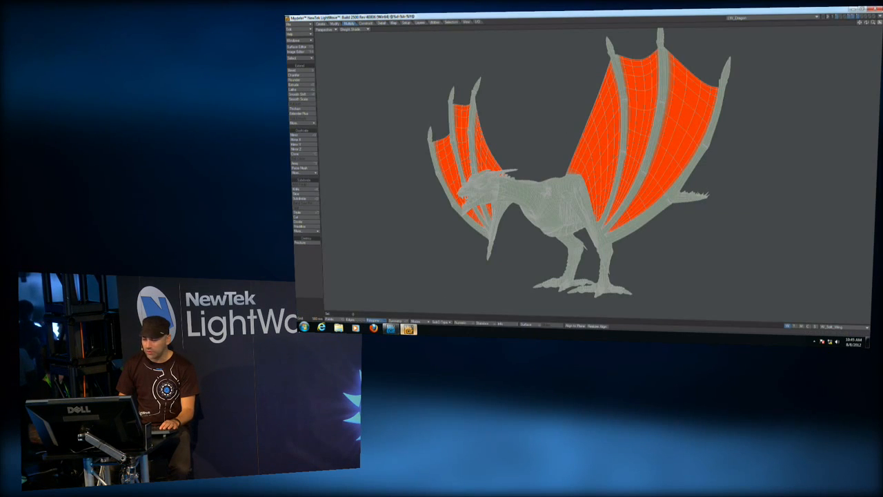
Open the Soft_Test.lwo object and copy its plane into a new empty object.
{"action": "key", "text": "ctrl+o"}
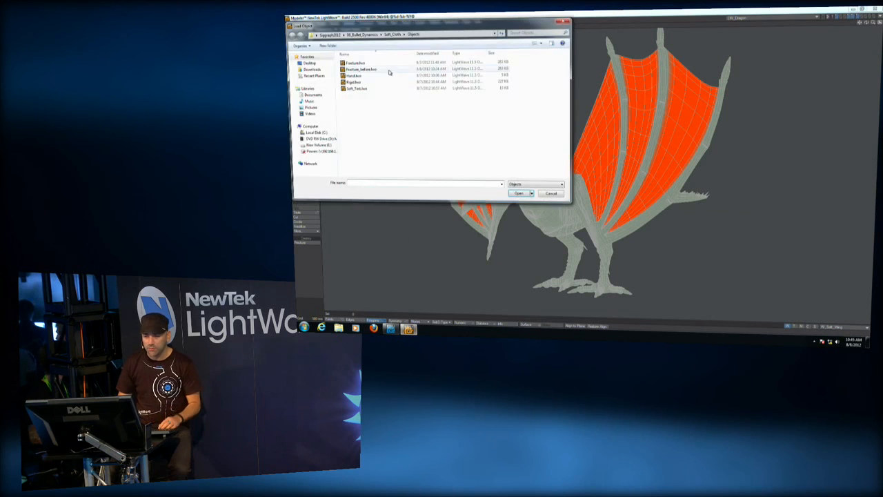
{"action": "double_click", "coordinate": [357, 88]}
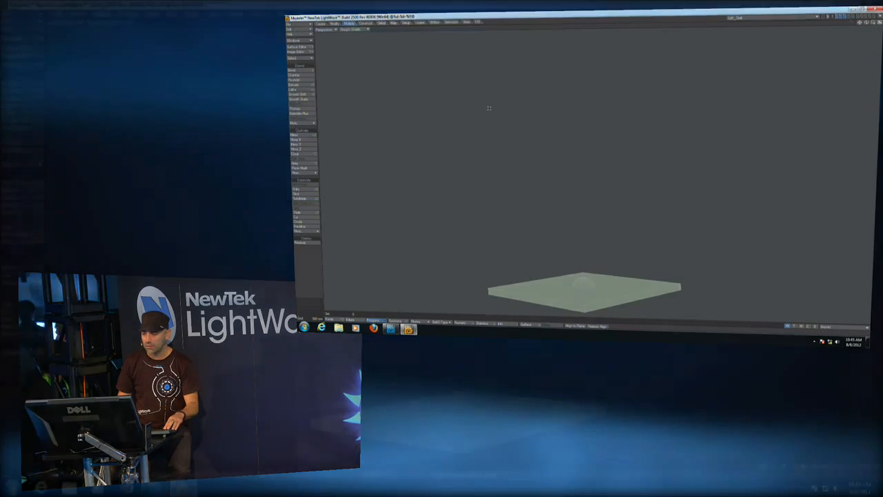
{"action": "key", "text": "1"}
{"action": "key", "text": "2"}
{"action": "key", "text": "3"}
{"action": "left_click_drag", "start_coordinate": [549, 143], "coordinate": [518, 227], "text": "alt"}
{"action": "key", "text": "c"}
{"action": "key", "text": "shift+n"}
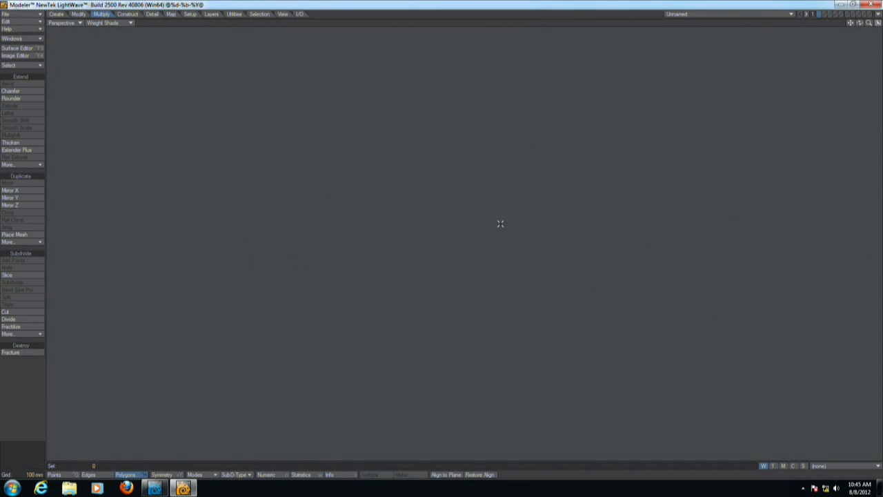
{"action": "key", "text": "v"}
{"action": "key", "text": "a"}
Save the new object as Plane.
{"action": "key", "text": "alt+Tab"}
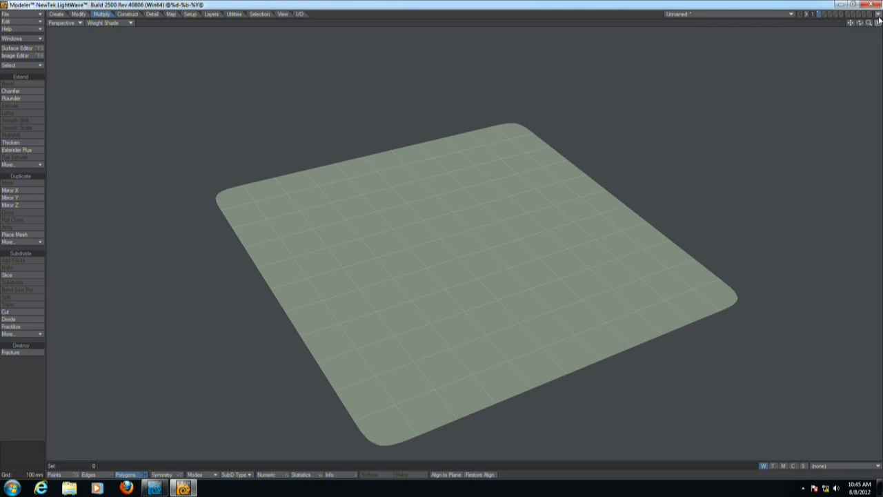
{"action": "left_click", "coordinate": [877, 16]}
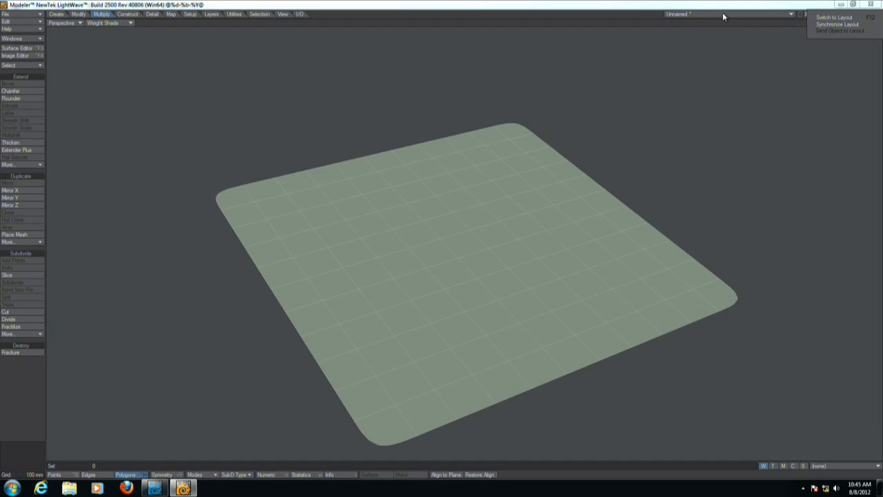
{"action": "key", "text": "shift+s"}
{"action": "type", "text": "Plane"}
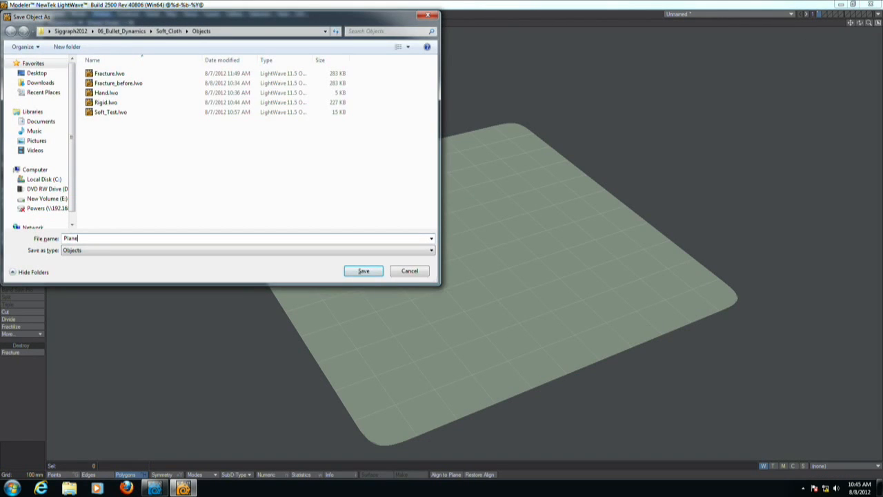
{"action": "key", "text": "Return"}
Send the Plane object to Layout.
{"action": "left_click", "coordinate": [877, 14]}
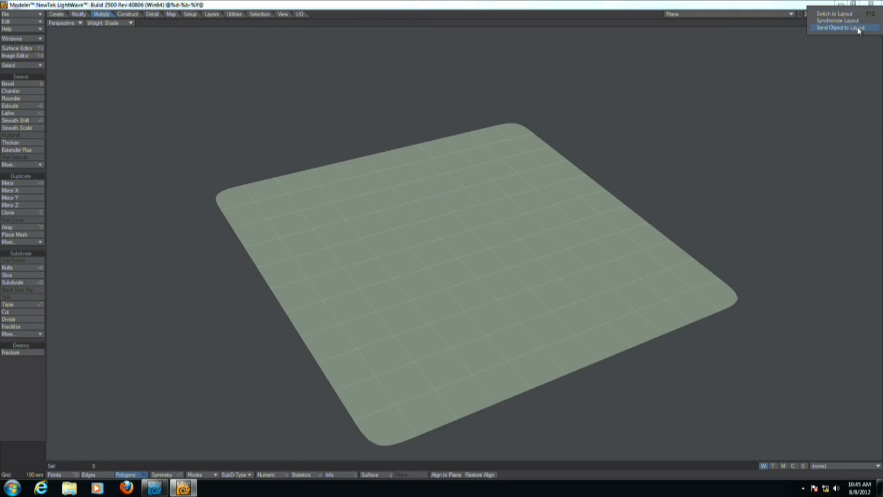
{"action": "left_click", "coordinate": [858, 28]}
{"action": "left_click_drag", "start_coordinate": [451, 223], "coordinate": [490, 225], "text": "alt"}
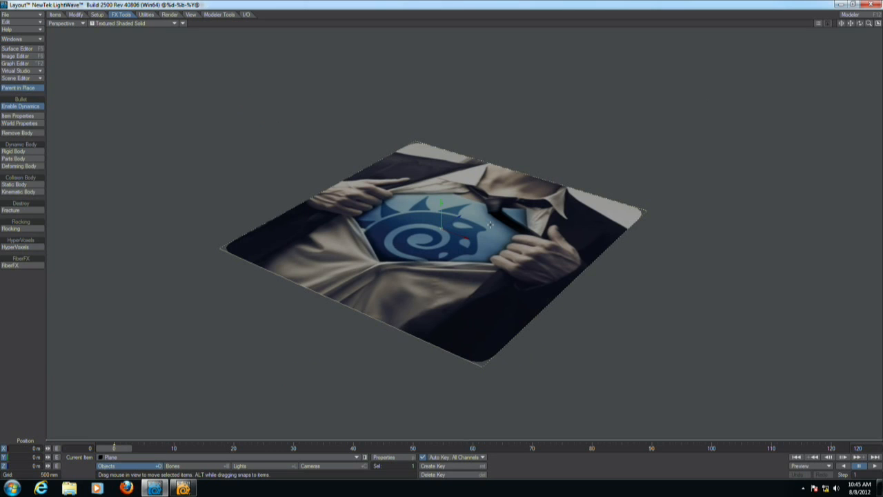
Back in Modeler, switch to a quad, textured view and draw a cut line about 2.2 m across the plane in the top view.
{"action": "key", "text": "F12"}
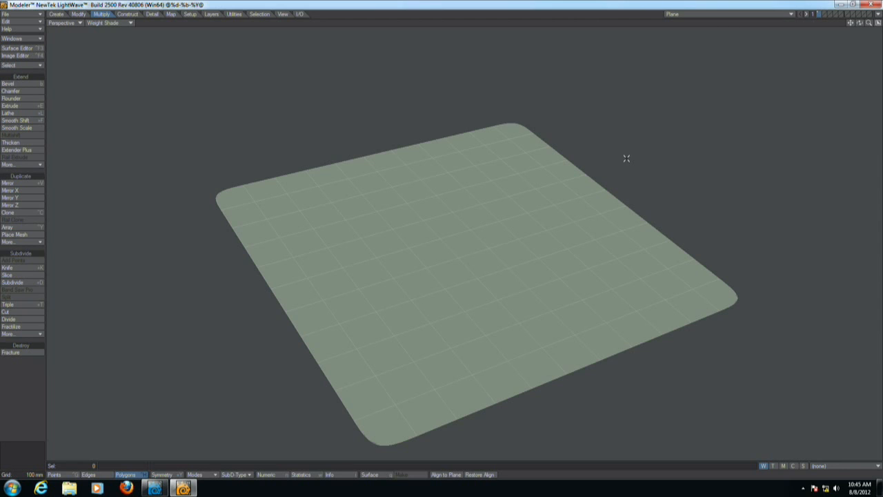
{"action": "key", "text": "shift+F11"}
{"action": "left_click_drag", "start_coordinate": [578, 183], "coordinate": [434, 294], "text": "alt"}
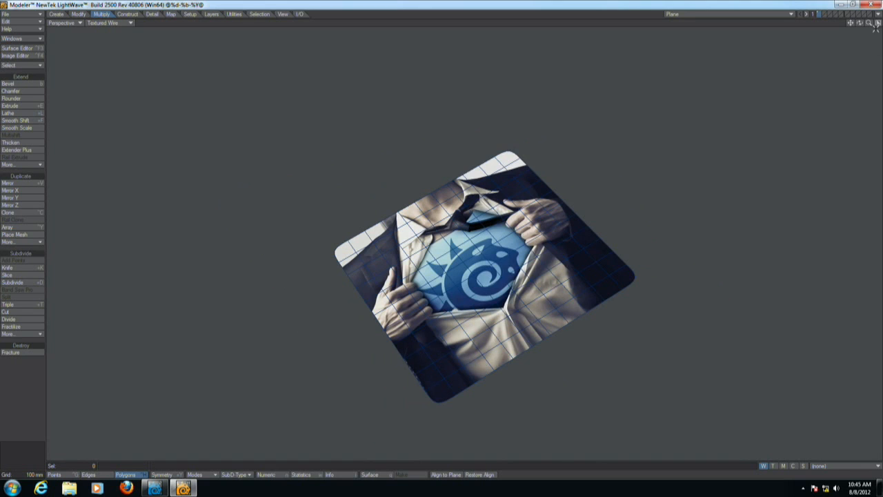
{"action": "left_click", "coordinate": [878, 23]}
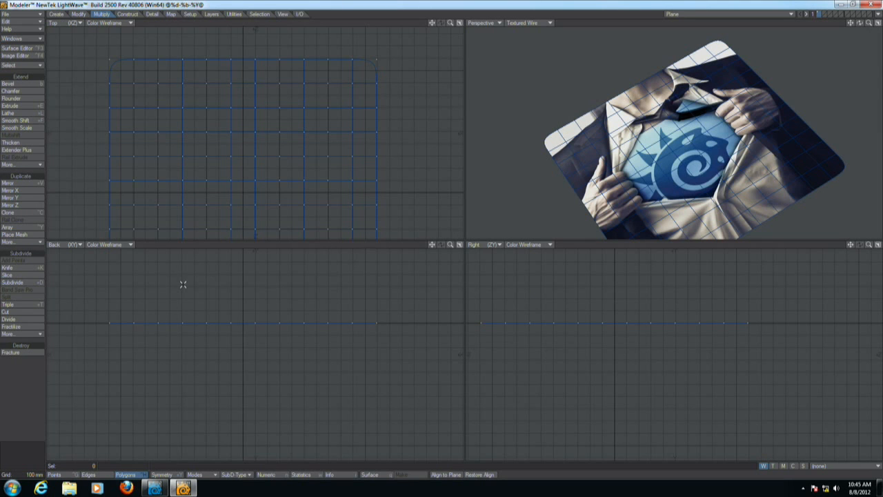
{"action": "left_click_drag", "start_coordinate": [108, 179], "coordinate": [381, 178]}
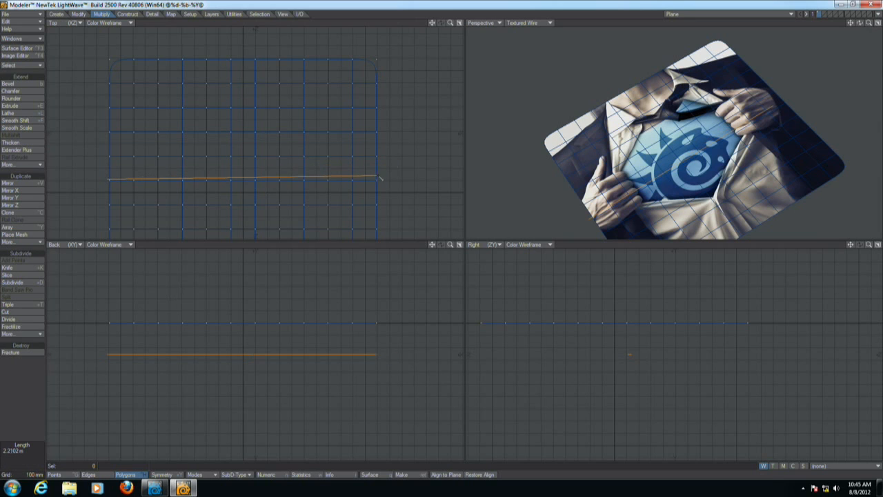
Return to Layout, adjust the plane and play the dynamics simulation.
{"action": "key", "text": "F12"}
{"action": "left_click_drag", "start_coordinate": [571, 223], "coordinate": [514, 215], "text": "alt"}
{"action": "key", "text": "ctrl+n"}
{"action": "key", "text": "Return"}
{"action": "left_click_drag", "start_coordinate": [608, 278], "coordinate": [564, 271], "text": "alt"}
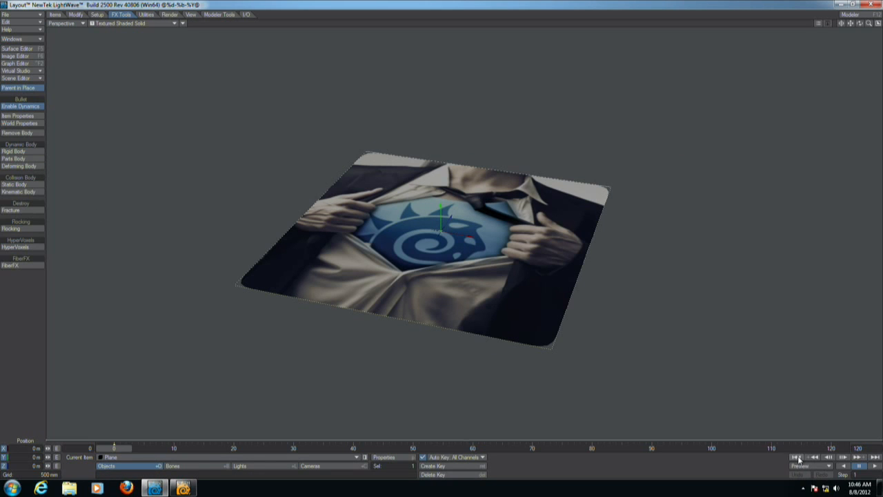
{"action": "left_click", "coordinate": [875, 466]}
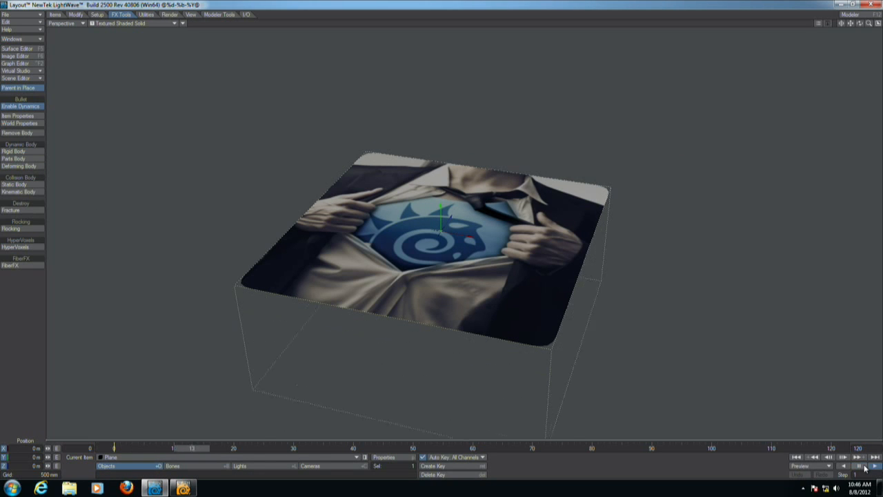
Set the plane's Subdivision Order to Last in the object properties.
{"action": "key", "text": "p"}
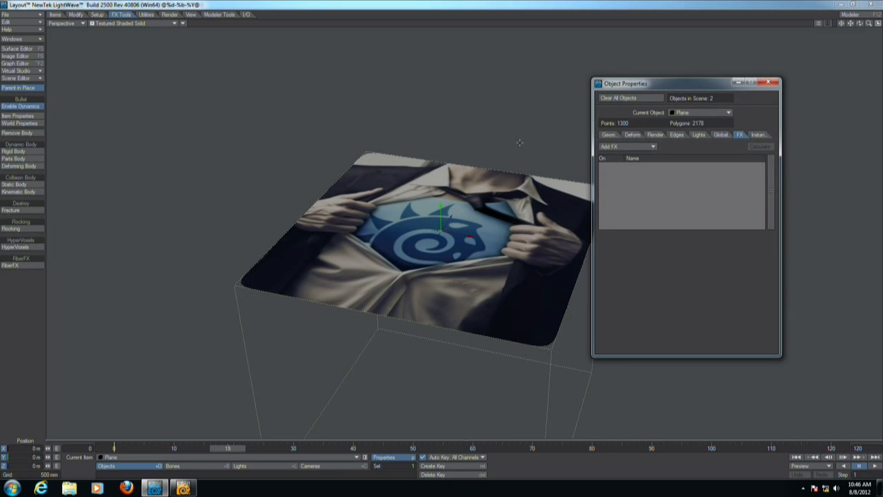
{"action": "left_click", "coordinate": [616, 134]}
{"action": "left_click", "coordinate": [684, 273]}
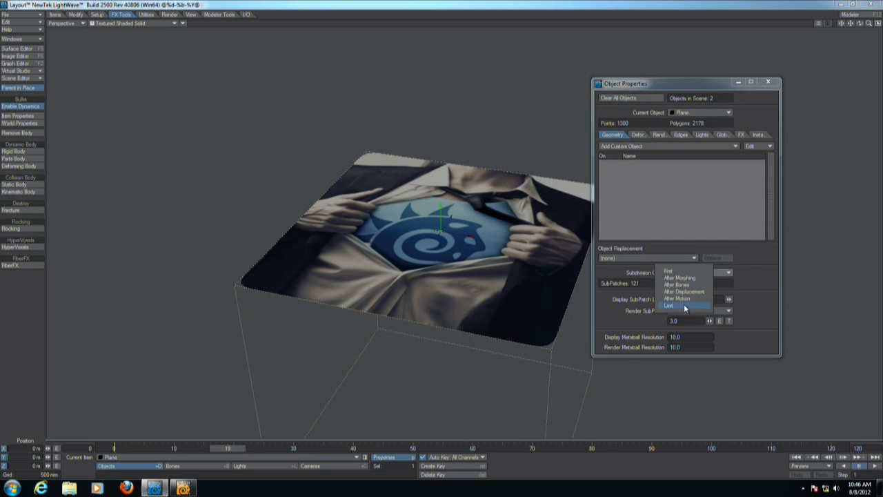
{"action": "left_click", "coordinate": [683, 304]}
{"action": "left_click", "coordinate": [769, 82]}
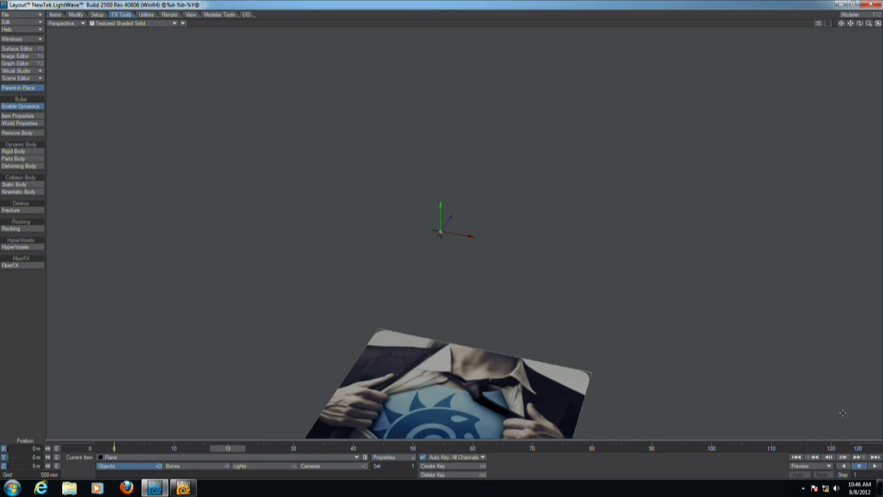
Play the simulation from the start and rewind it.
{"action": "left_click", "coordinate": [803, 458]}
{"action": "left_click", "coordinate": [875, 467]}
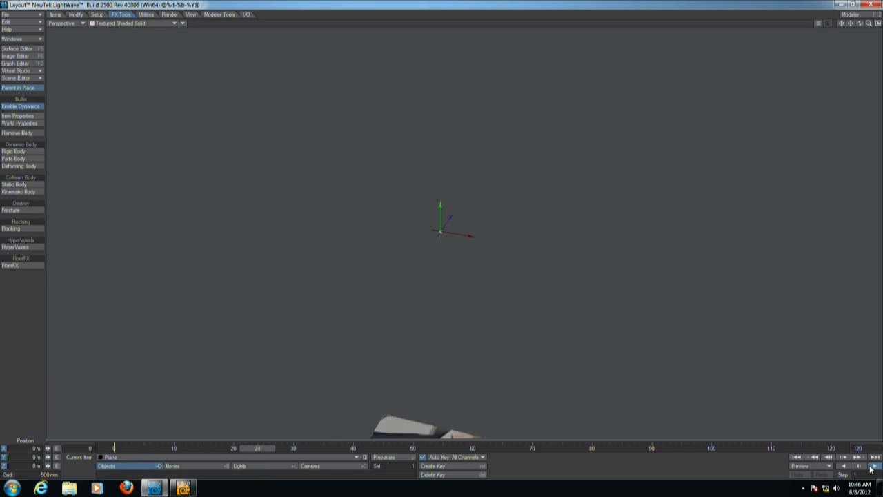
{"action": "left_click", "coordinate": [796, 459]}
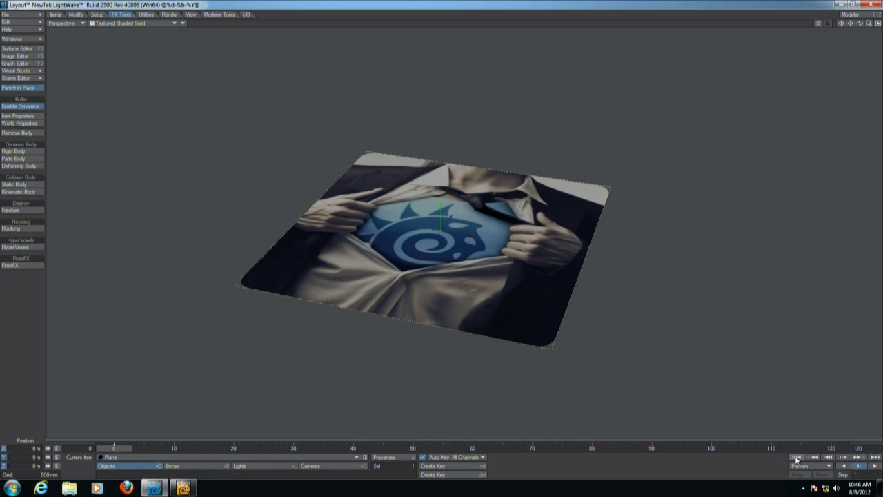
Add a Gradient texture to the plane's Shape Retention, using Object Distance from the Null as input.
{"action": "left_click_drag", "start_coordinate": [523, 283], "coordinate": [516, 295], "text": "alt"}
{"action": "left_click_drag", "start_coordinate": [467, 229], "coordinate": [442, 229], "text": "alt+shift"}
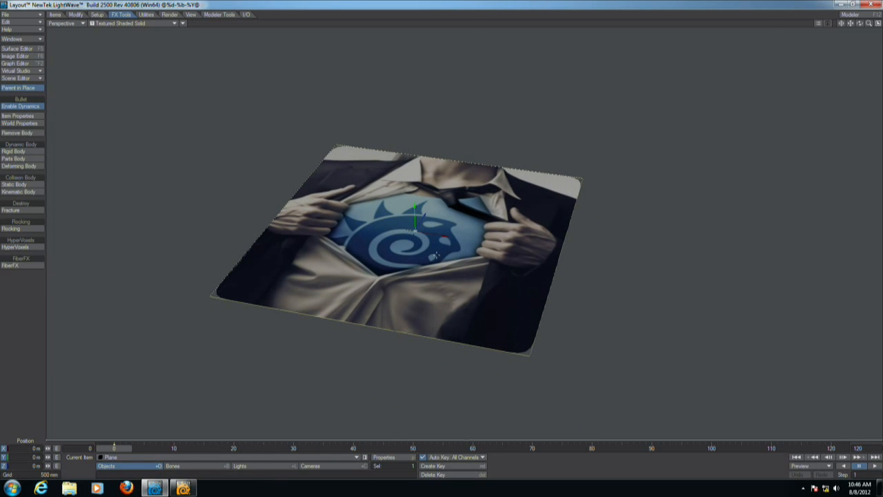
{"action": "left_click", "coordinate": [31, 116]}
{"action": "left_click_drag", "start_coordinate": [754, 35], "coordinate": [734, 39]}
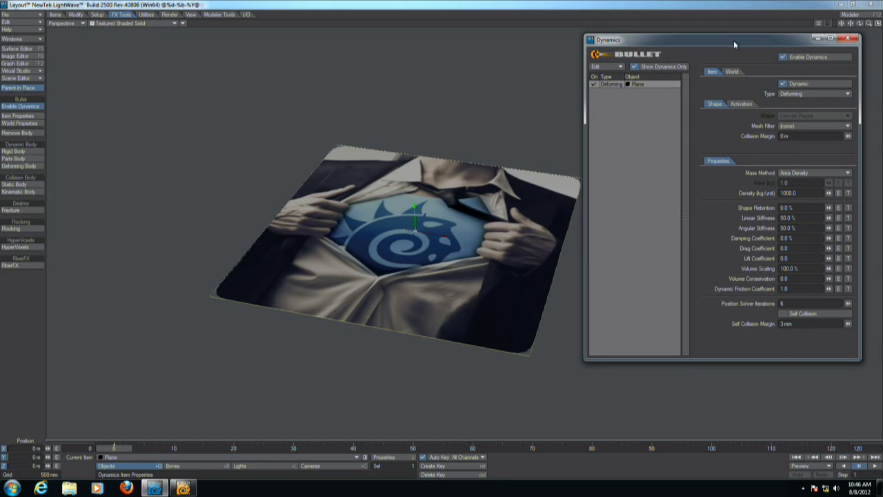
{"action": "left_click", "coordinate": [848, 208]}
{"action": "left_click", "coordinate": [752, 98]}
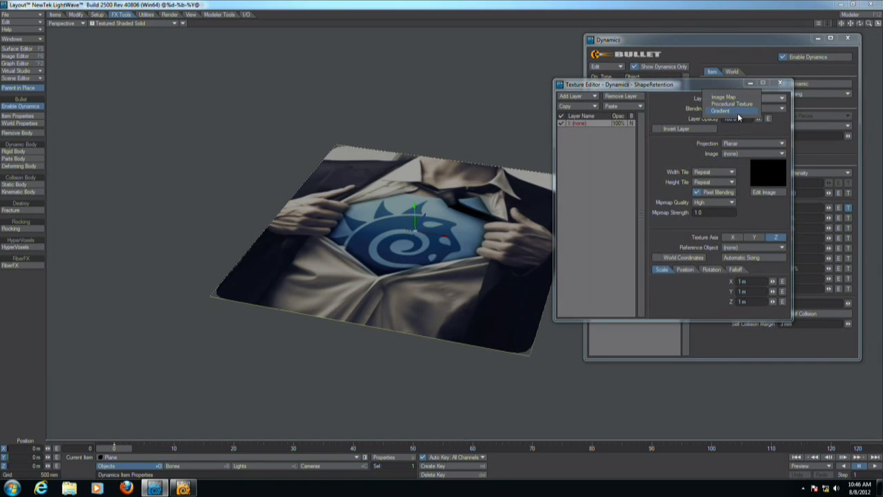
{"action": "left_click", "coordinate": [735, 118]}
{"action": "left_click", "coordinate": [754, 142]}
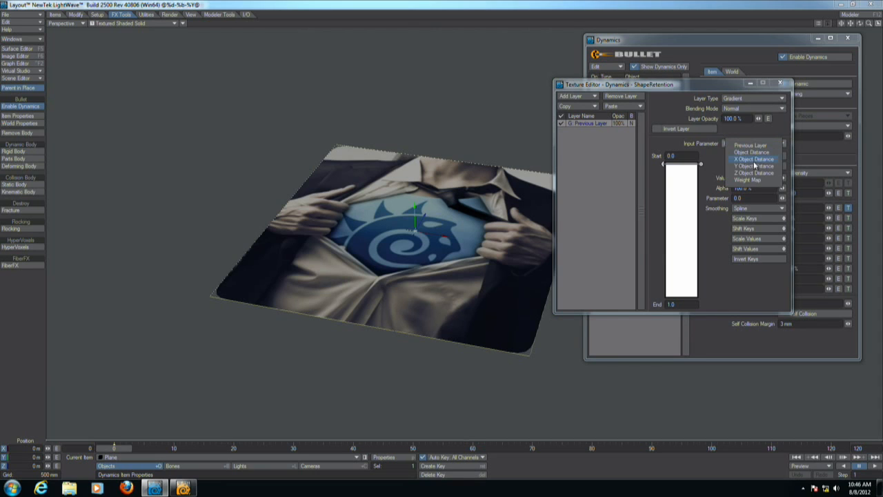
{"action": "left_click", "coordinate": [752, 152]}
{"action": "left_click", "coordinate": [742, 153]}
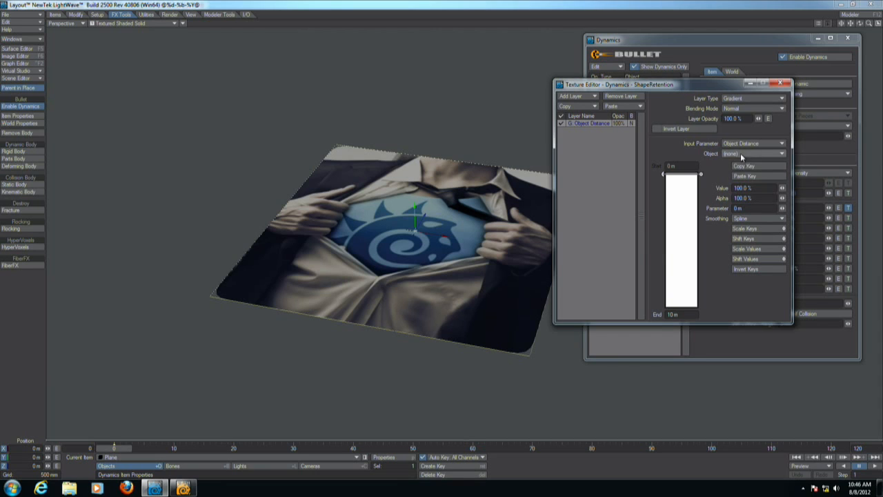
{"action": "left_click", "coordinate": [743, 168]}
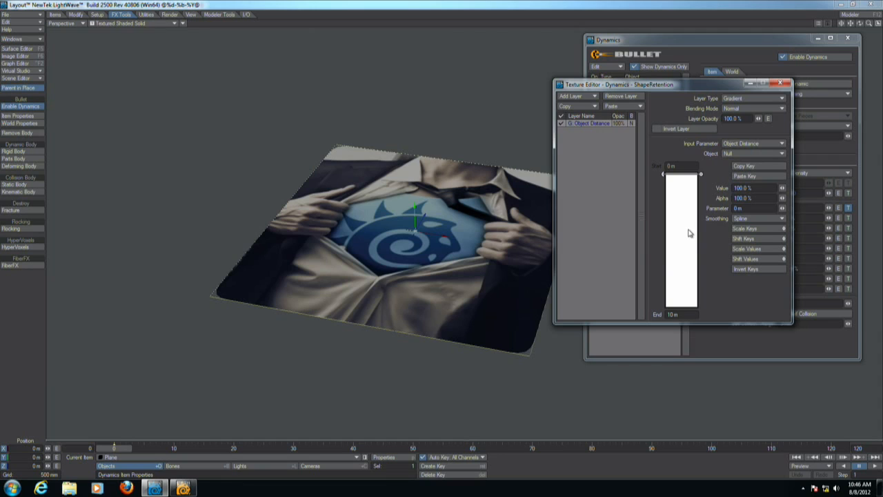
Add a gradient key at about 1.86 m and set its value to 0 %.
{"action": "left_click_drag", "start_coordinate": [681, 201], "coordinate": [687, 229]}
{"action": "left_click_drag", "start_coordinate": [664, 250], "coordinate": [664, 259]}
{"action": "left_click_drag", "start_coordinate": [672, 86], "coordinate": [563, 152]}
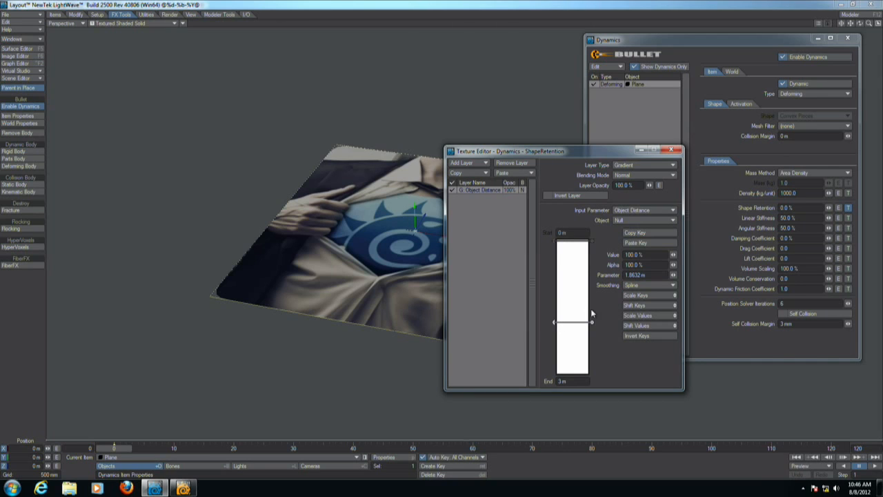
{"action": "left_click", "coordinate": [652, 256]}
{"action": "type", "text": "0"}
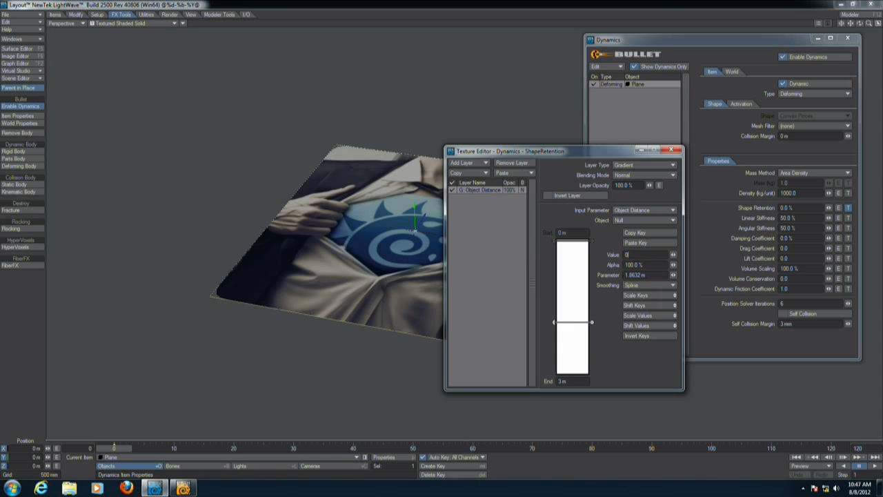
{"action": "key", "text": "Return"}
Play the simulation and move the gradient key to about 758 mm.
{"action": "left_click_drag", "start_coordinate": [605, 152], "coordinate": [657, 122]}
{"action": "left_click", "coordinate": [872, 467]}
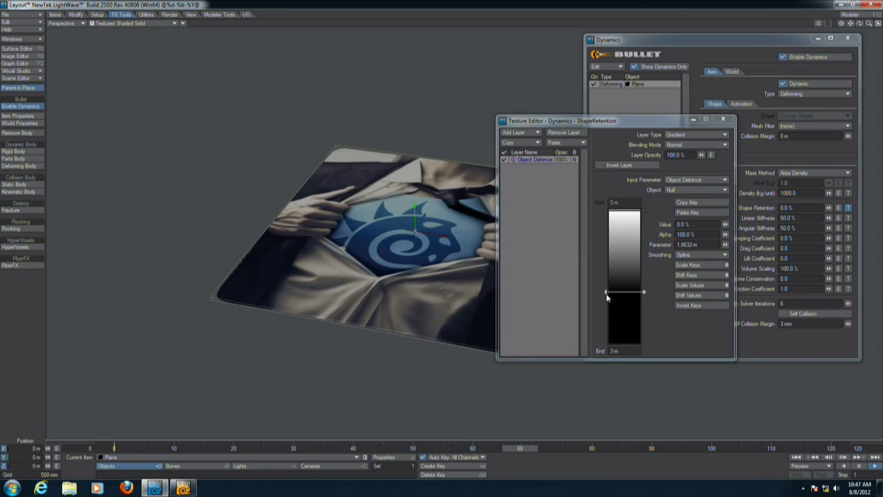
{"action": "left_click_drag", "start_coordinate": [608, 292], "coordinate": [606, 260]}
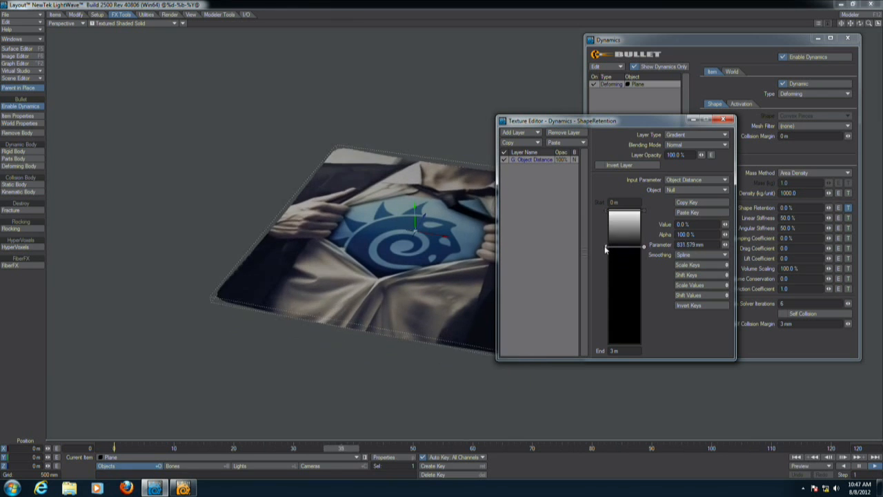
{"action": "left_click_drag", "start_coordinate": [606, 259], "coordinate": [606, 242]}
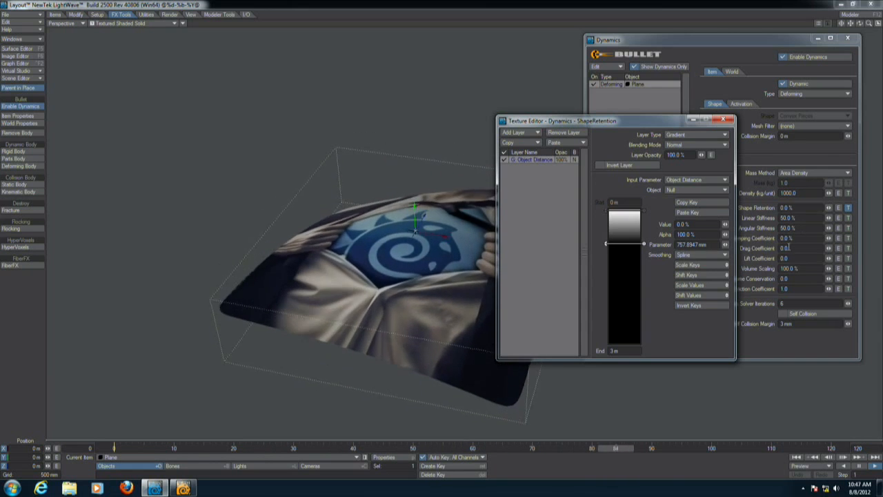
Set the plane's Damping Coefficient to 3 %.
{"action": "left_click", "coordinate": [719, 238]}
{"action": "type", "text": "3"}
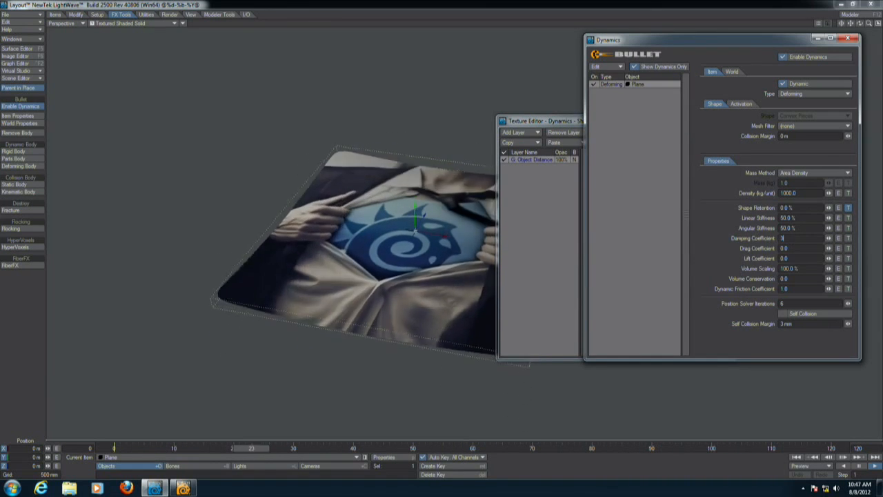
{"action": "key", "text": "Return"}
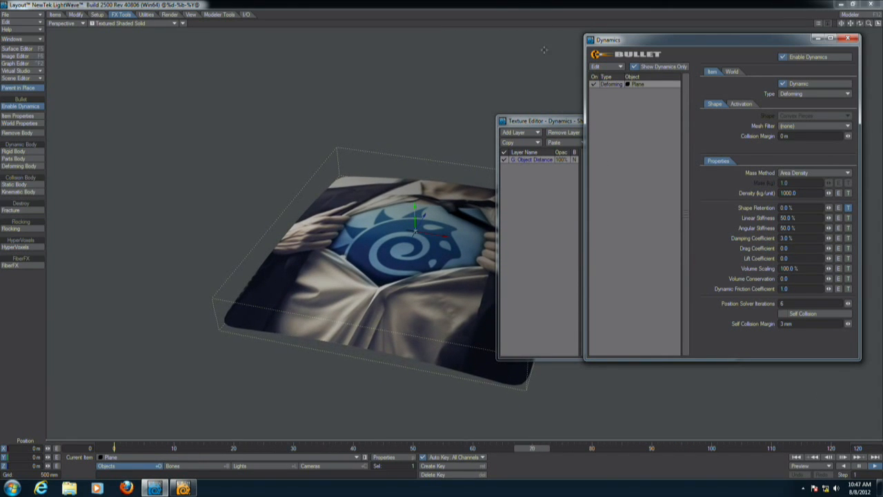
Move the Texture Editor aside and play the simulation back from the start.
{"action": "left_click_drag", "start_coordinate": [545, 122], "coordinate": [45, 94]}
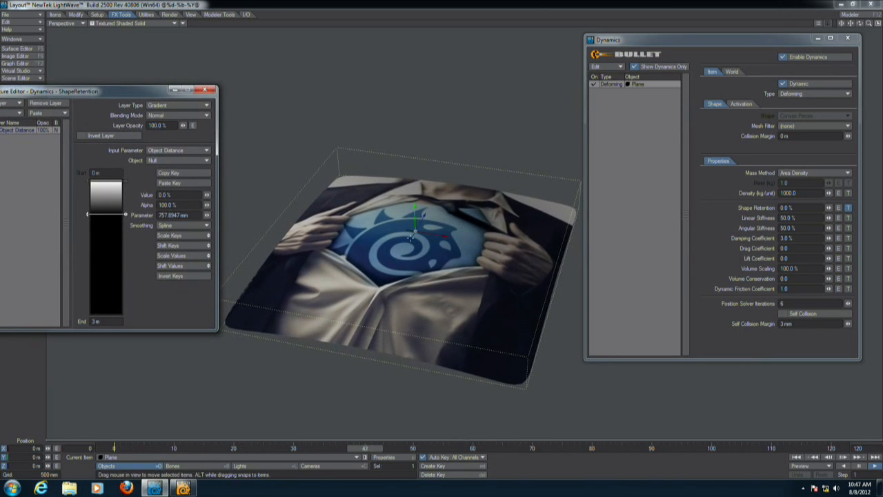
{"action": "left_click", "coordinate": [860, 467]}
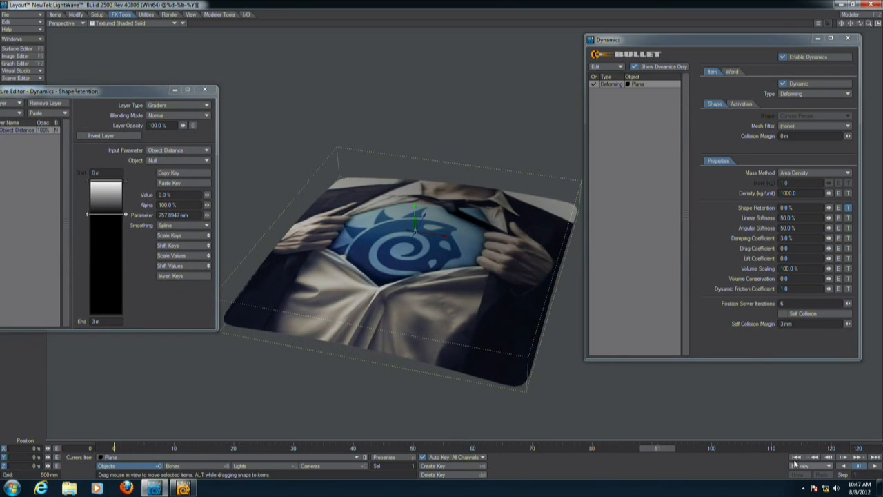
{"action": "left_click", "coordinate": [796, 458]}
{"action": "left_click", "coordinate": [235, 450]}
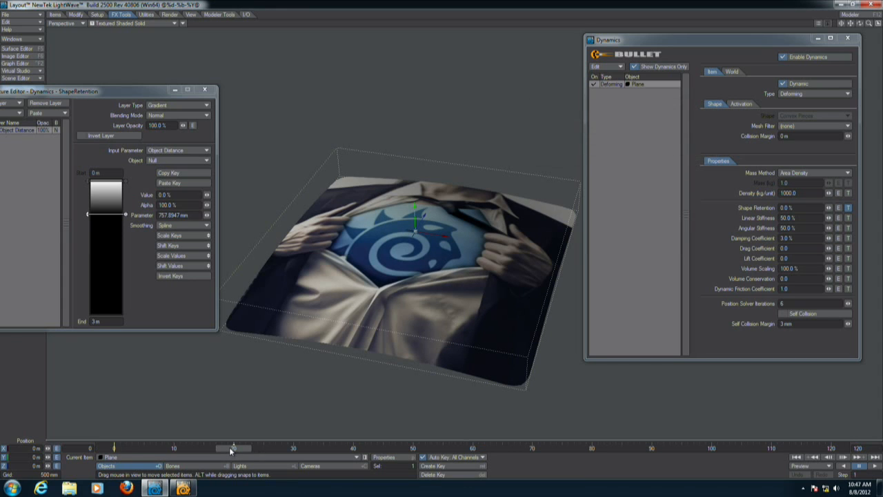
Disable dynamics and undo an accidental move of the plane in the viewport.
{"action": "left_click", "coordinate": [800, 57]}
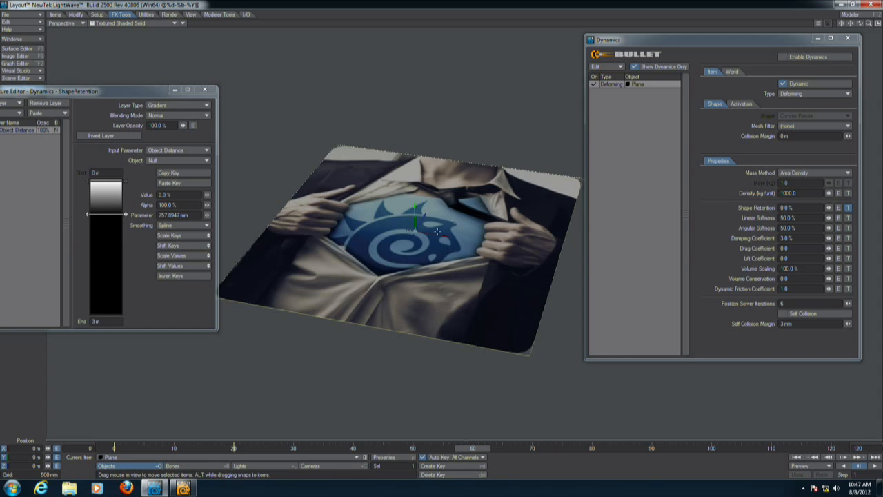
{"action": "left_click_drag", "start_coordinate": [445, 236], "coordinate": [467, 241]}
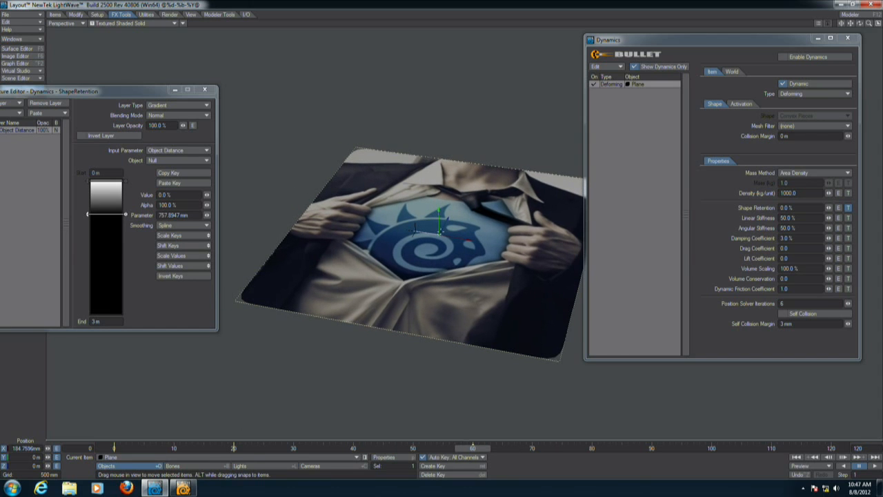
{"action": "key", "text": "ctrl+z"}
{"action": "key", "text": "Return"}
{"action": "key", "text": "Return"}
{"action": "key", "text": "shift+Left"}
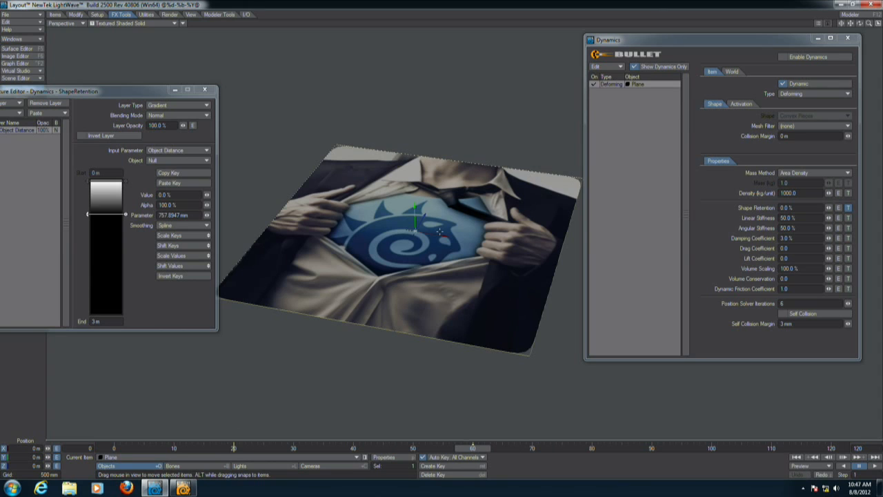
{"action": "key", "text": "Return"}
{"action": "type", "text": "0"}
{"action": "key", "text": "Return"}
{"action": "key", "text": "shift+Left"}
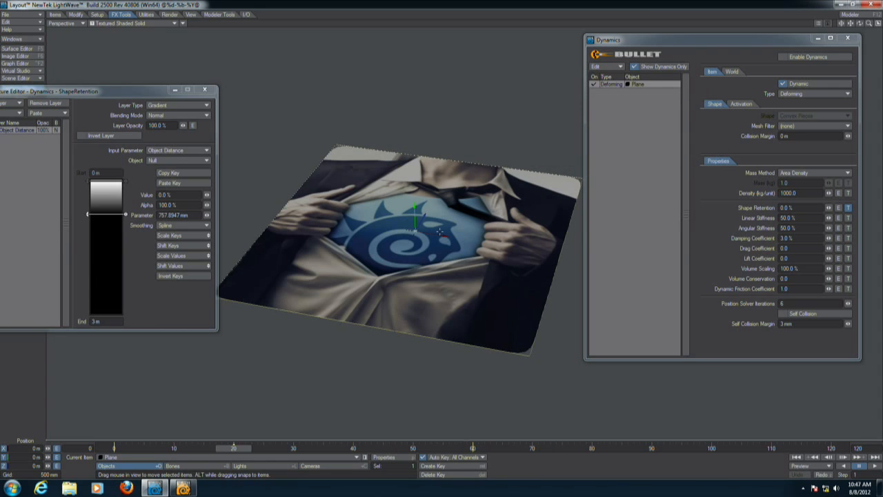
{"action": "key", "text": "Return"}
{"action": "key", "text": "Return"}
{"action": "key", "text": "shift+Right"}
{"action": "key", "text": "Return"}
{"action": "key", "text": "Return"}
Select the Null and scrub the timeline to check its animated position, then rewind.
{"action": "left_click", "coordinate": [439, 231]}
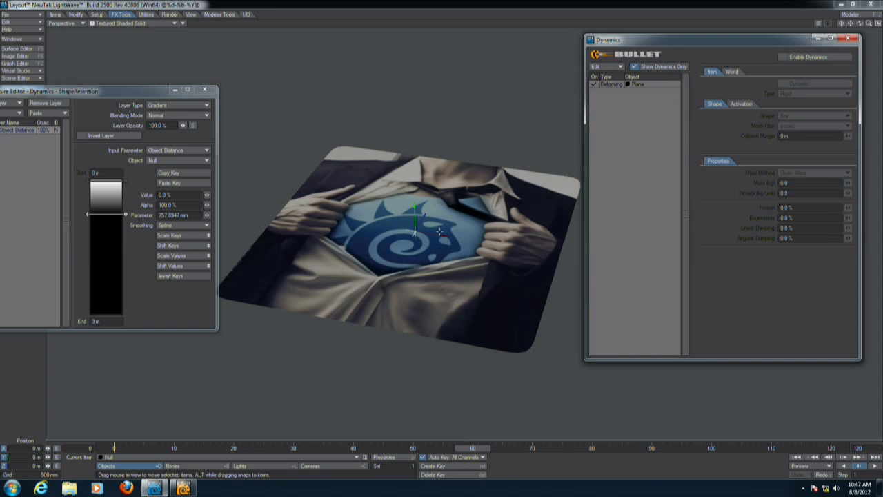
{"action": "left_click", "coordinate": [353, 449]}
{"action": "left_click", "coordinate": [297, 449]}
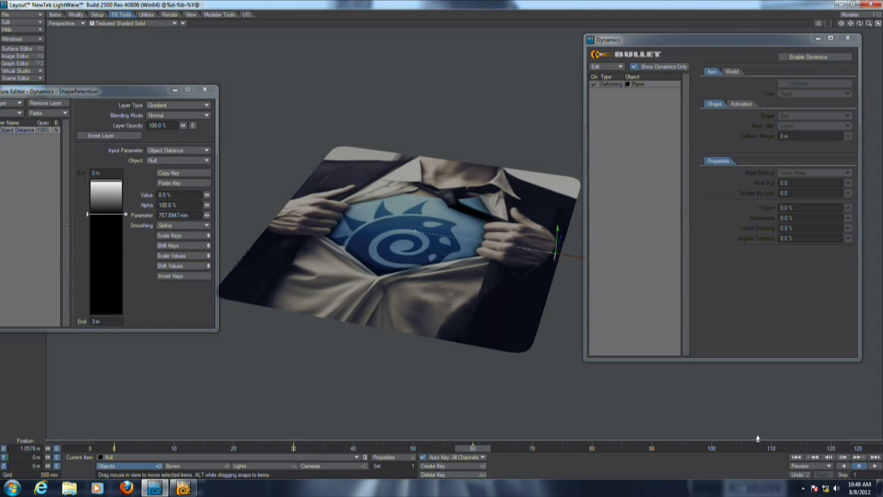
{"action": "left_click", "coordinate": [796, 457]}
Re-enable dynamics, open the World settings and play the simulation.
{"action": "left_click", "coordinate": [786, 58]}
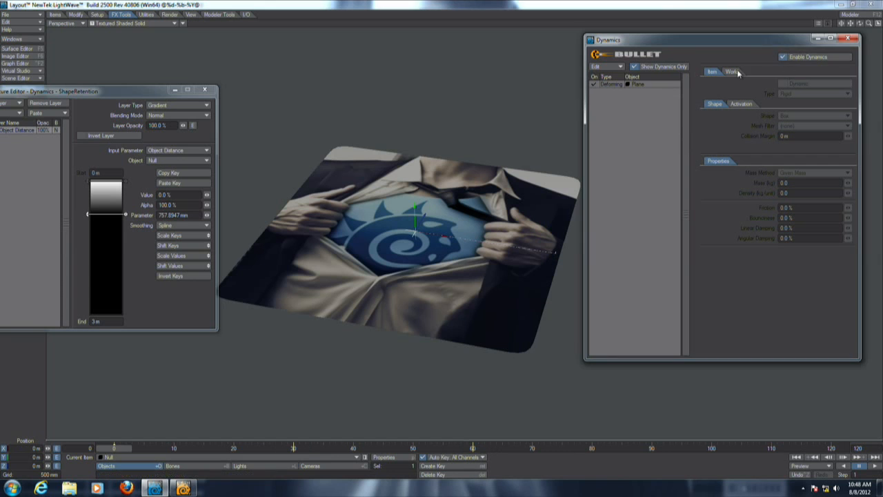
{"action": "left_click", "coordinate": [731, 71]}
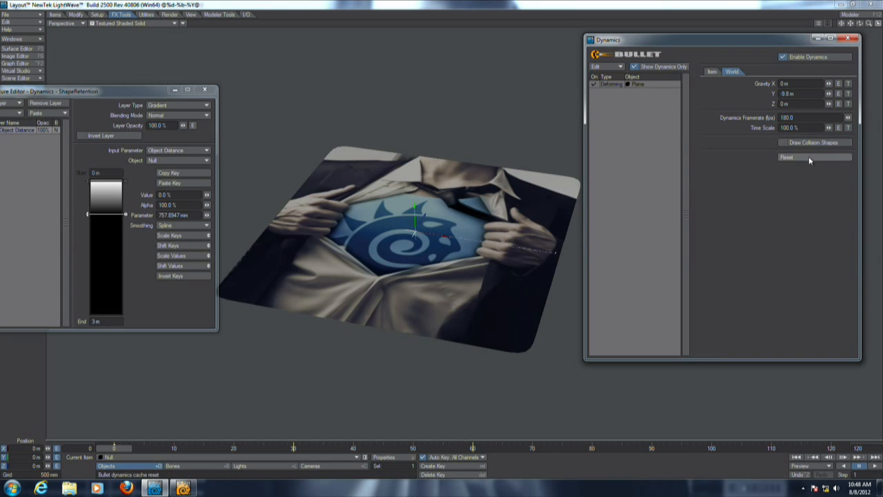
{"action": "left_click", "coordinate": [877, 468]}
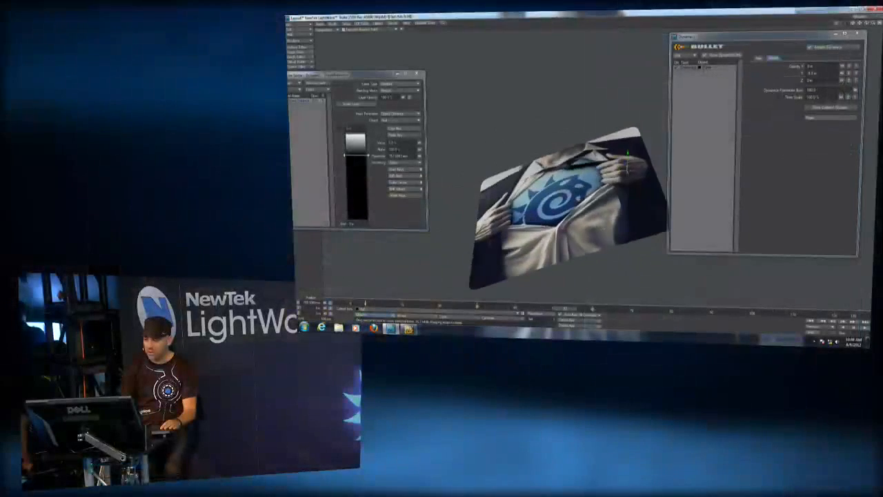
Watch the simulation play with the cloth following the Null.
{"action": "left_click_drag", "start_coordinate": [559, 225], "coordinate": [663, 244], "text": "alt"}
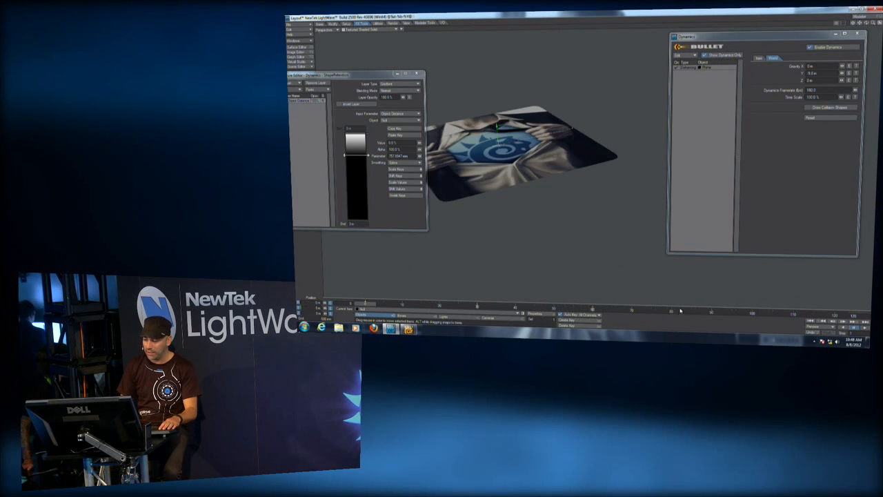
{"action": "left_click_drag", "start_coordinate": [589, 124], "coordinate": [687, 104]}
{"action": "left_click", "coordinate": [811, 321]}
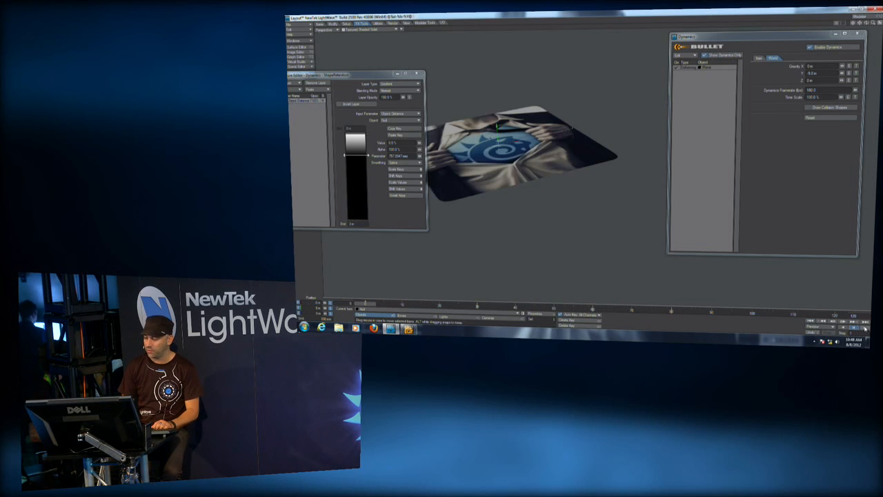
{"action": "left_click", "coordinate": [863, 328]}
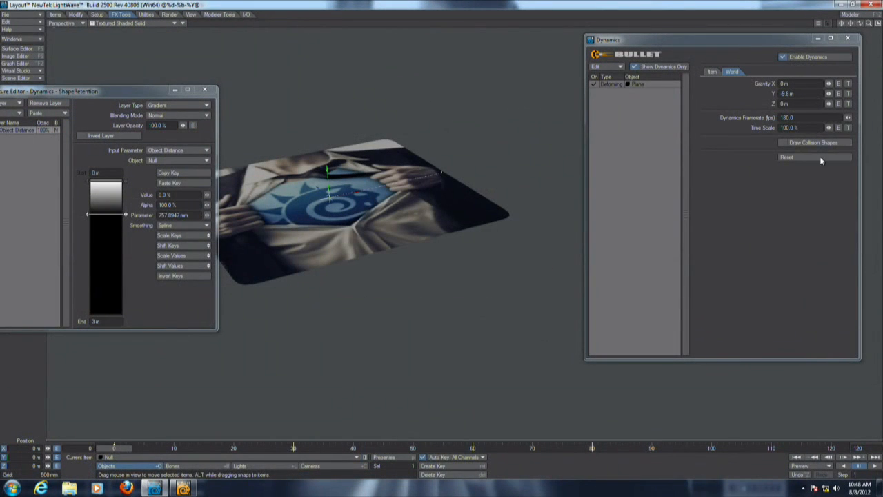
Reset the dynamics cache and replay the simulation from the start.
{"action": "left_click", "coordinate": [821, 158]}
{"action": "left_click", "coordinate": [872, 467]}
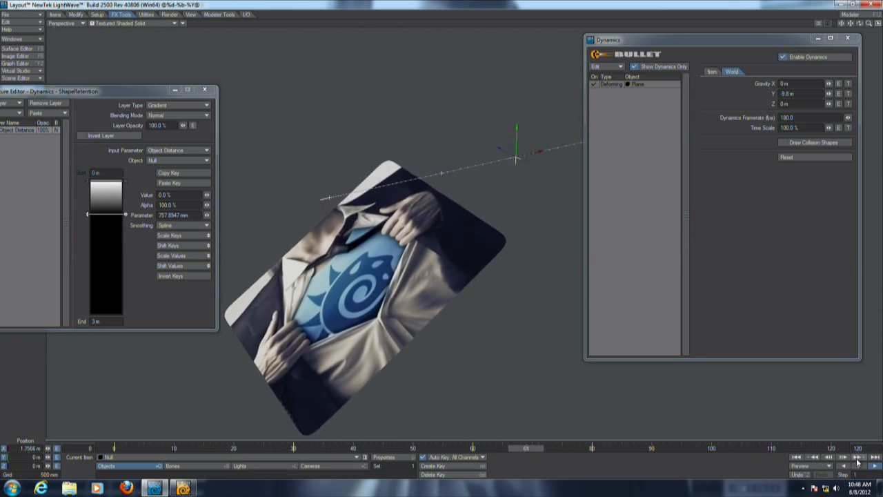
{"action": "left_click", "coordinate": [859, 466]}
{"action": "left_click", "coordinate": [801, 458]}
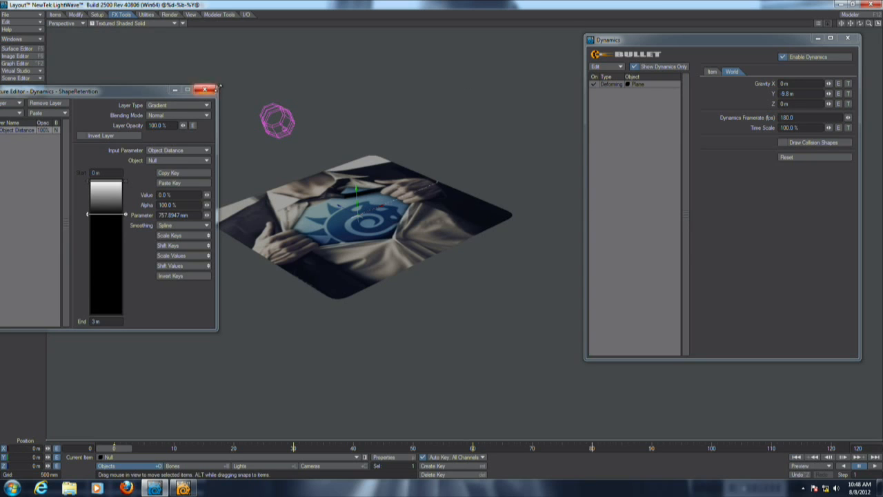
Close the Texture Editor, select the plane's deforming body and replay the simulation.
{"action": "left_click", "coordinate": [207, 91]}
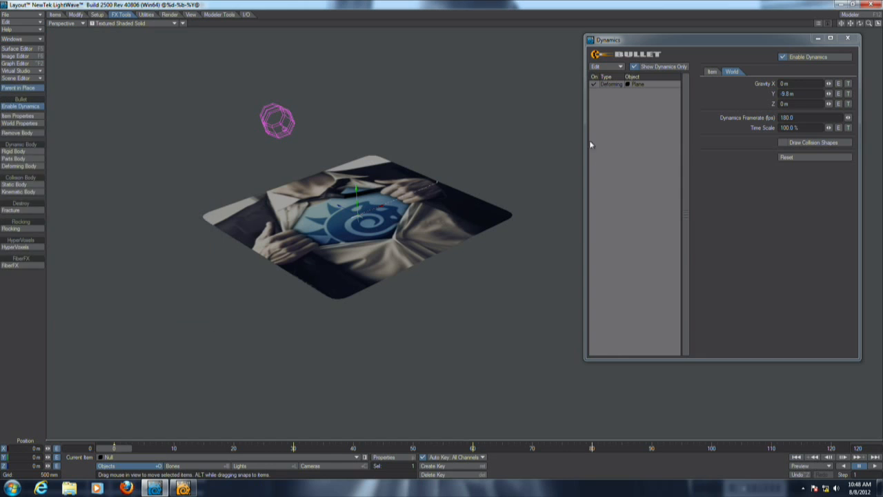
{"action": "left_click", "coordinate": [612, 83]}
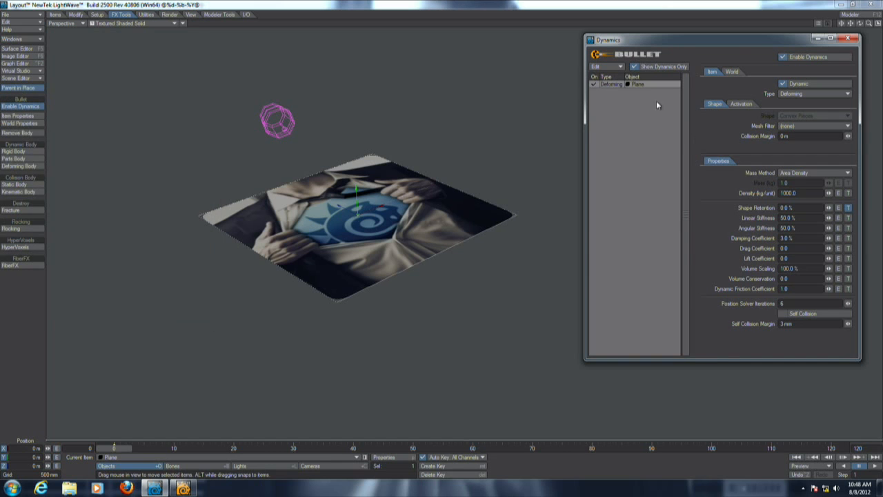
{"action": "left_click", "coordinate": [873, 468]}
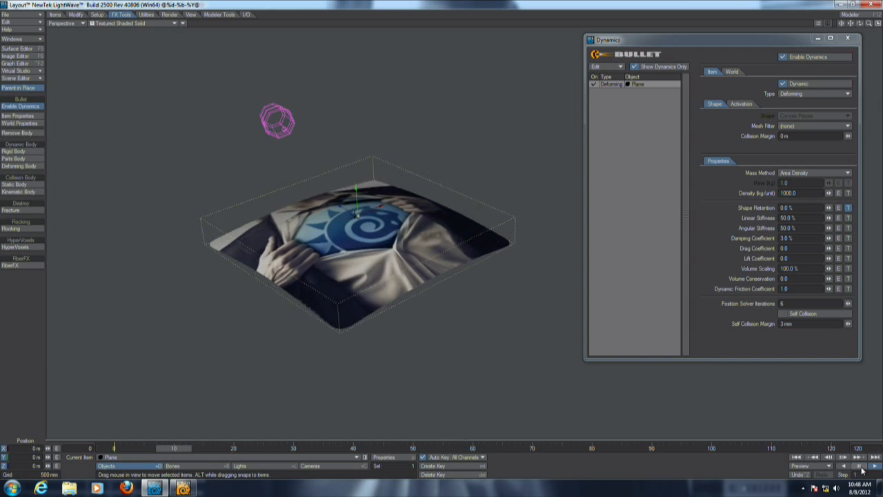
{"action": "left_click", "coordinate": [795, 458]}
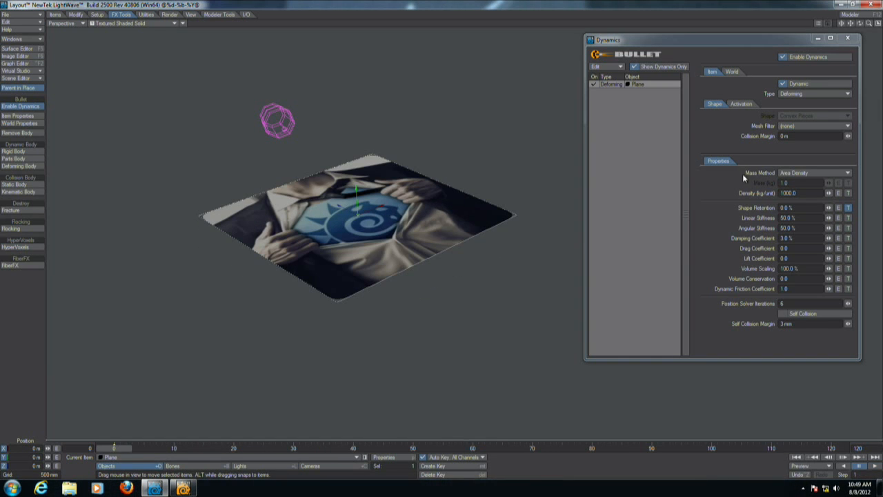
Set the plane's Angular Stiffness to 1 % and play the simulation.
{"action": "left_click", "coordinate": [799, 228]}
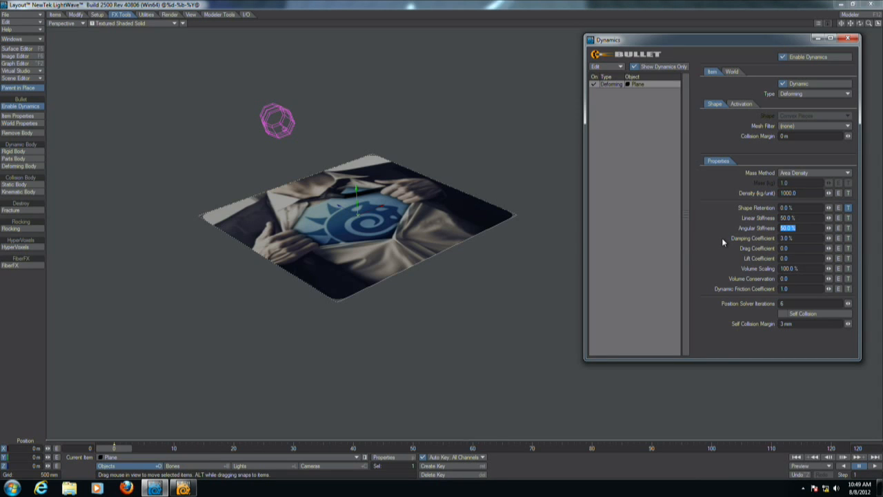
{"action": "type", "text": "1"}
{"action": "key", "text": "Return"}
{"action": "left_click", "coordinate": [874, 467]}
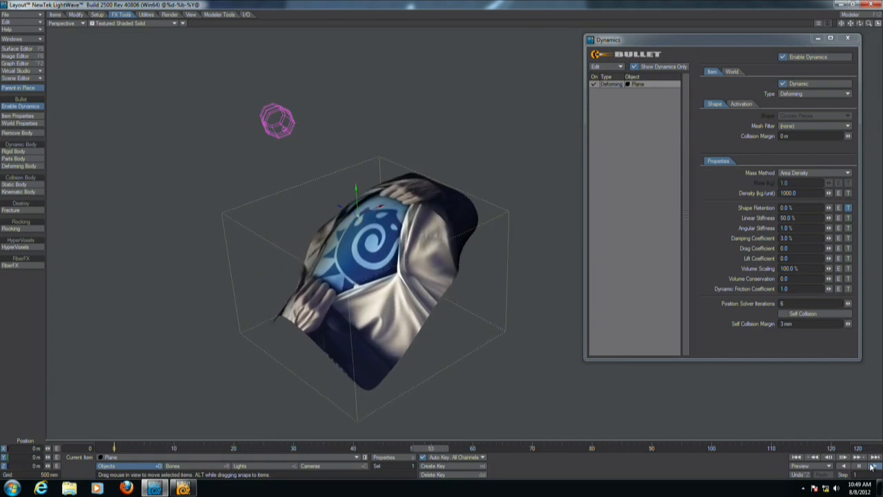
{"action": "left_click", "coordinate": [858, 467]}
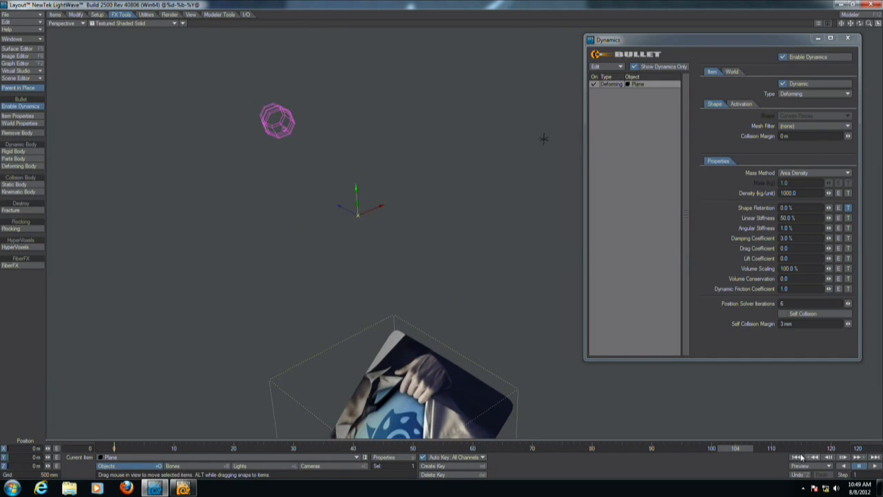
{"action": "left_click", "coordinate": [797, 458]}
Set the plane's Angular Stiffness to 0.1 % and play the simulation.
{"action": "left_click", "coordinate": [792, 227]}
{"action": "type", "text": "0.1"}
{"action": "key", "text": "Return"}
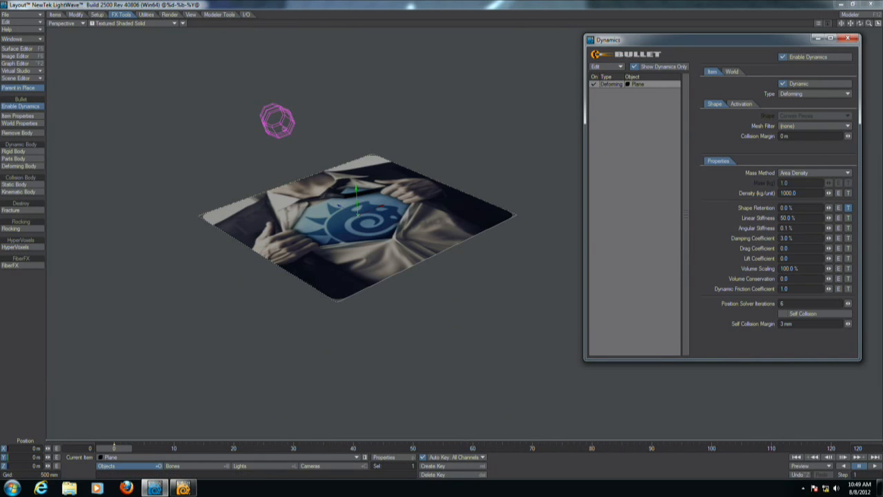
{"action": "left_click", "coordinate": [873, 467]}
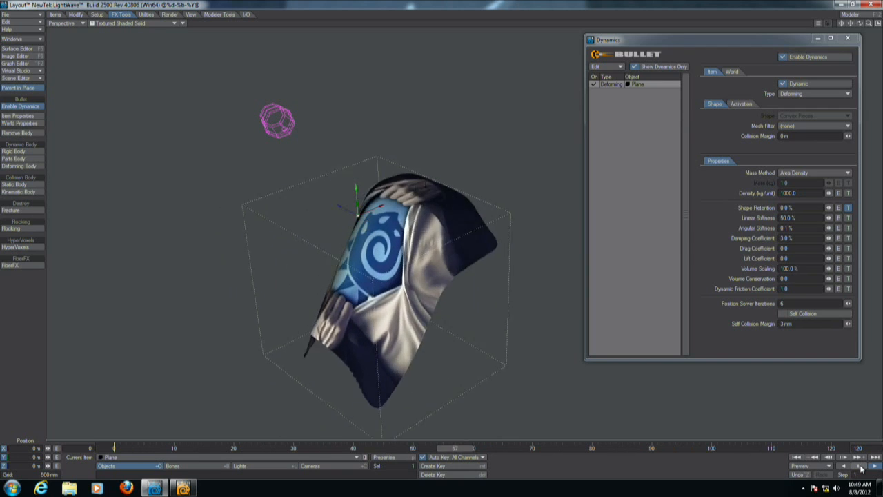
{"action": "left_click", "coordinate": [796, 457]}
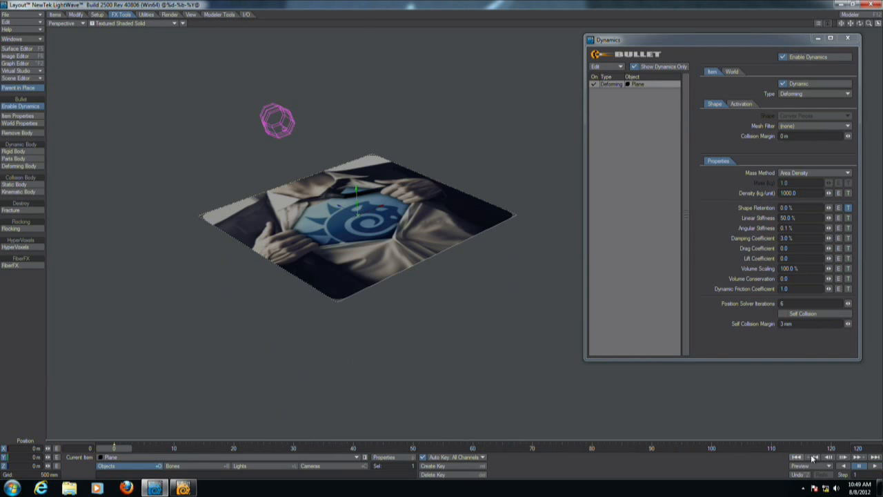
{"action": "left_click_drag", "start_coordinate": [465, 193], "coordinate": [495, 303], "text": "alt"}
{"action": "left_click_drag", "start_coordinate": [869, 23], "coordinate": [879, 23]}
{"action": "left_click_drag", "start_coordinate": [851, 23], "coordinate": [849, 32]}
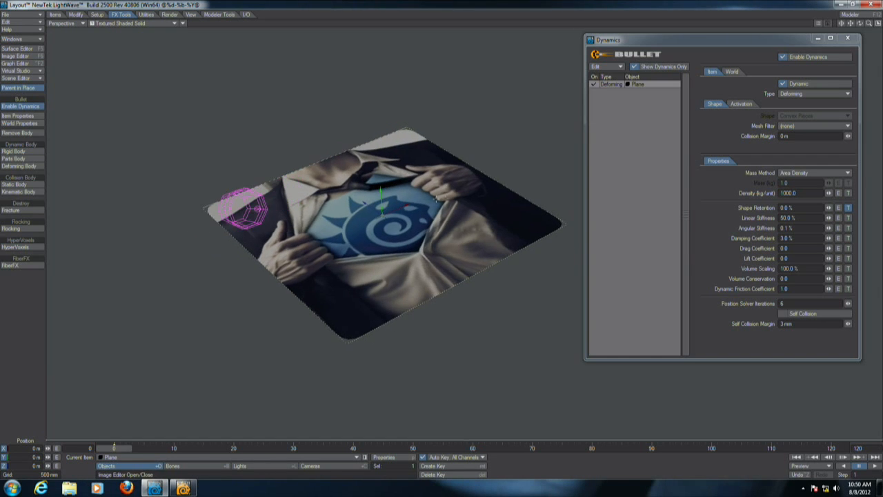
Switch to Modeler and frame the plane mesh in the viewports.
{"action": "key", "text": "F12"}
{"action": "left_click", "coordinate": [21, 381]}
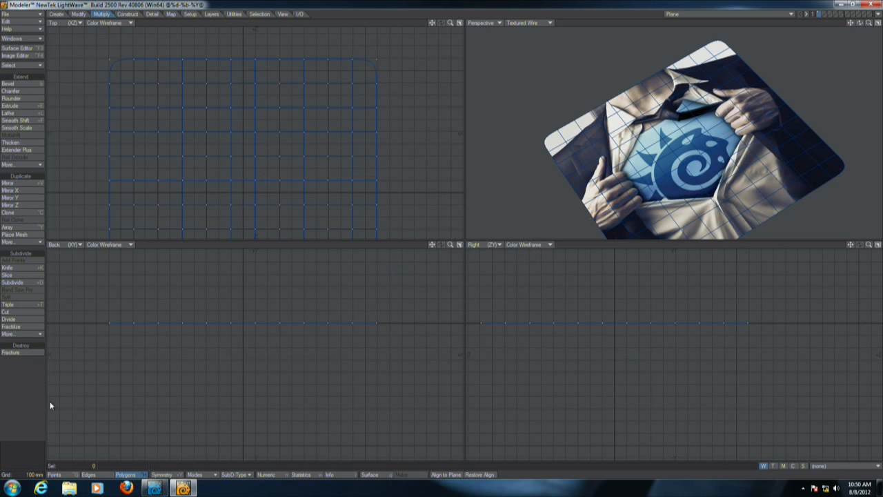
{"action": "key", "text": "a"}
{"action": "left_click_drag", "start_coordinate": [739, 110], "coordinate": [785, 33], "text": "alt"}
{"action": "left_click", "coordinate": [825, 15]}
{"action": "left_click", "coordinate": [822, 19]}
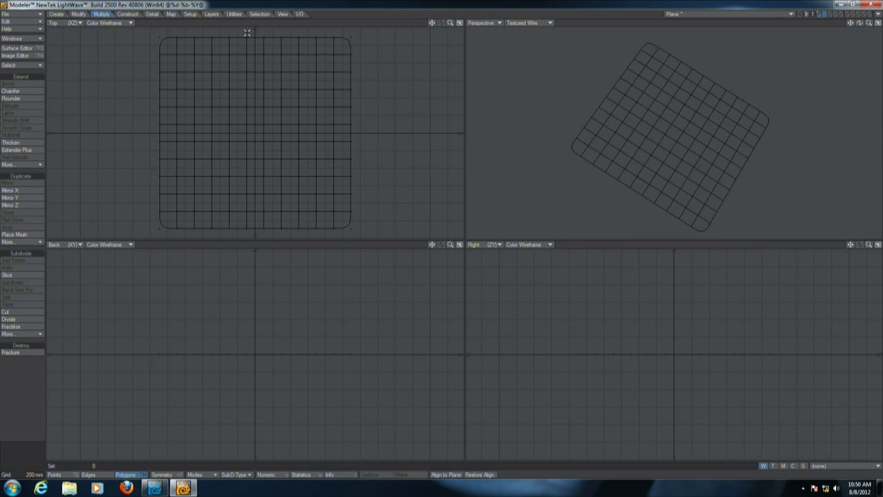
Open Genoma Presets and browse the biped, quadruped and connector rig previews.
{"action": "left_click", "coordinate": [190, 15]}
{"action": "left_click", "coordinate": [35, 86]}
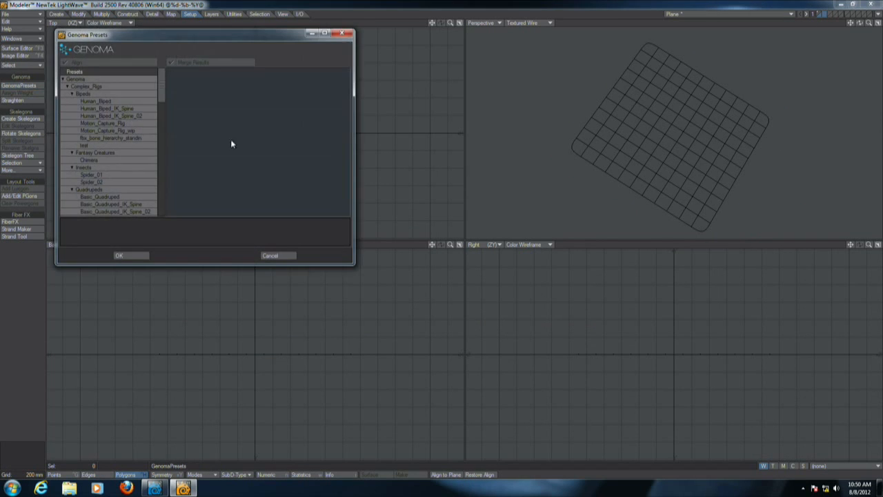
{"action": "left_click_drag", "start_coordinate": [225, 33], "coordinate": [500, 139]}
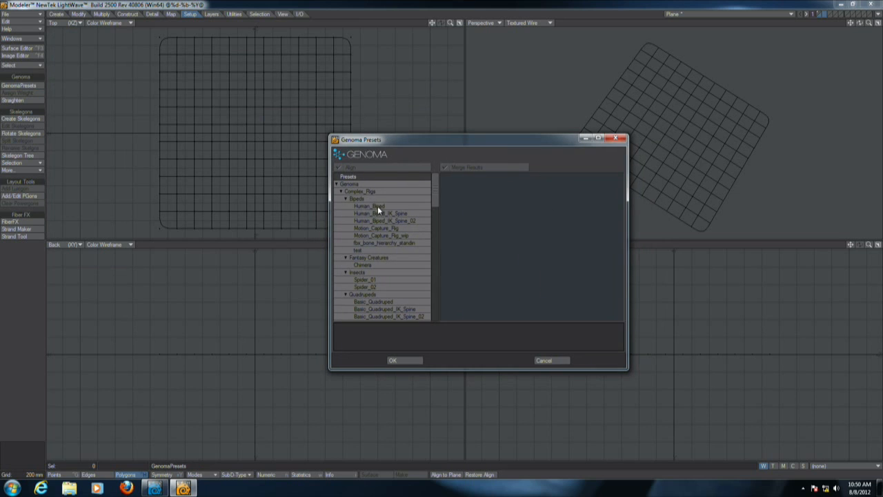
{"action": "left_click", "coordinate": [377, 206]}
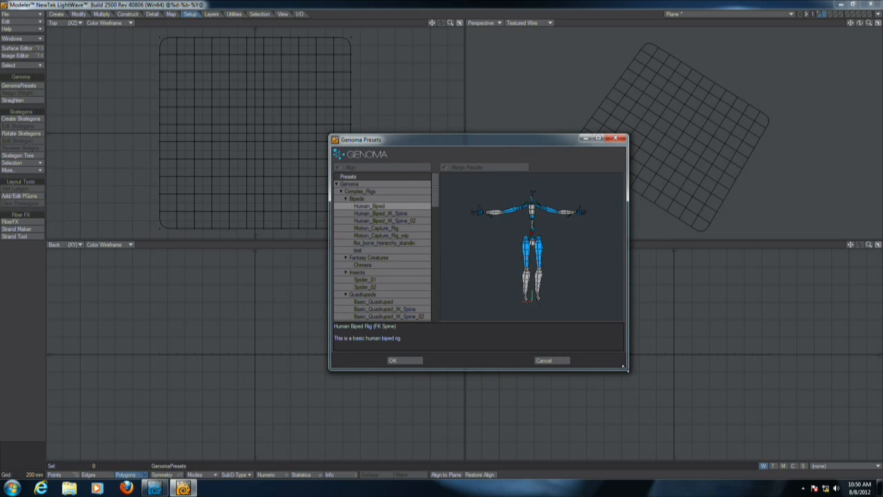
{"action": "left_click_drag", "start_coordinate": [625, 371], "coordinate": [809, 460]}
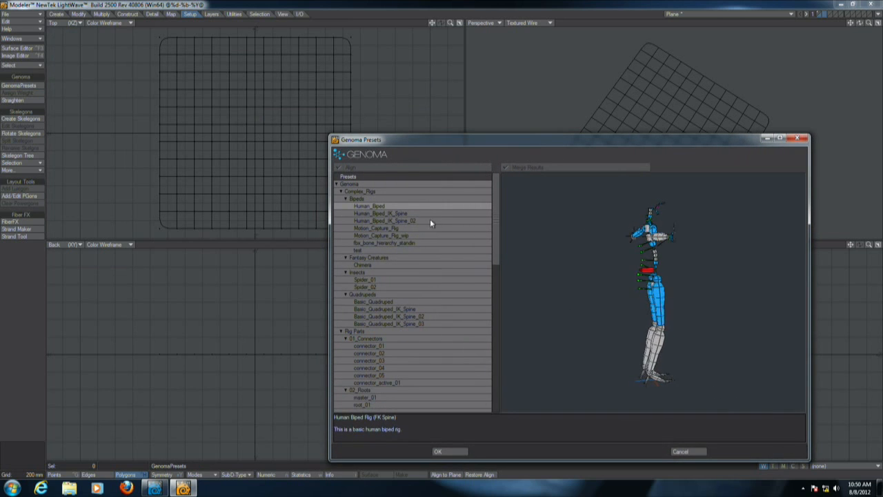
{"action": "left_click", "coordinate": [381, 227]}
{"action": "left_click", "coordinate": [366, 301]}
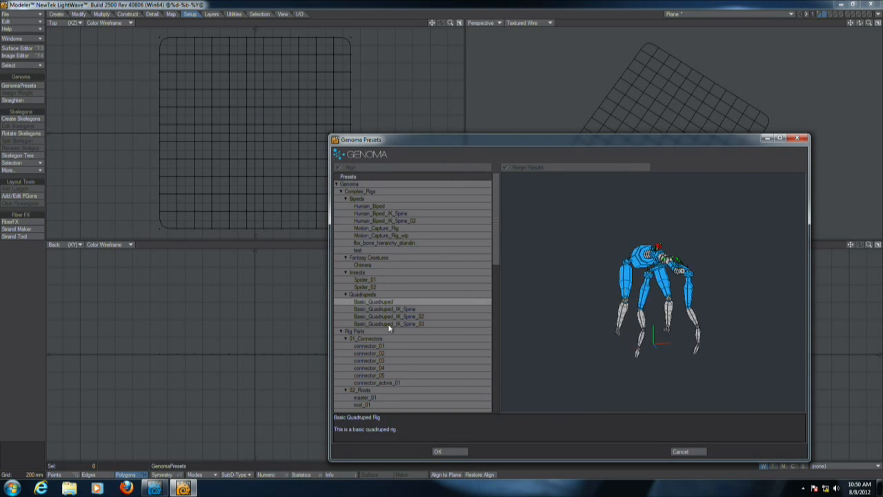
{"action": "left_click", "coordinate": [381, 346]}
{"action": "left_click", "coordinate": [383, 353]}
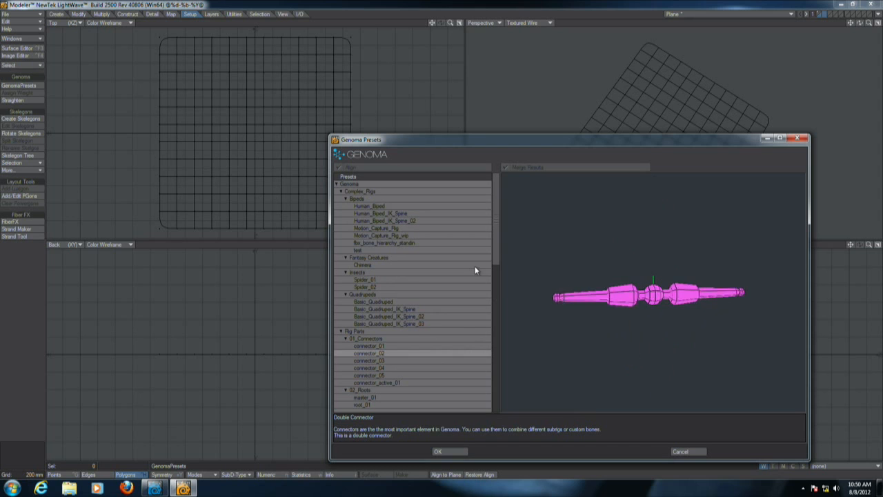
{"action": "left_click_drag", "start_coordinate": [494, 252], "coordinate": [506, 319]}
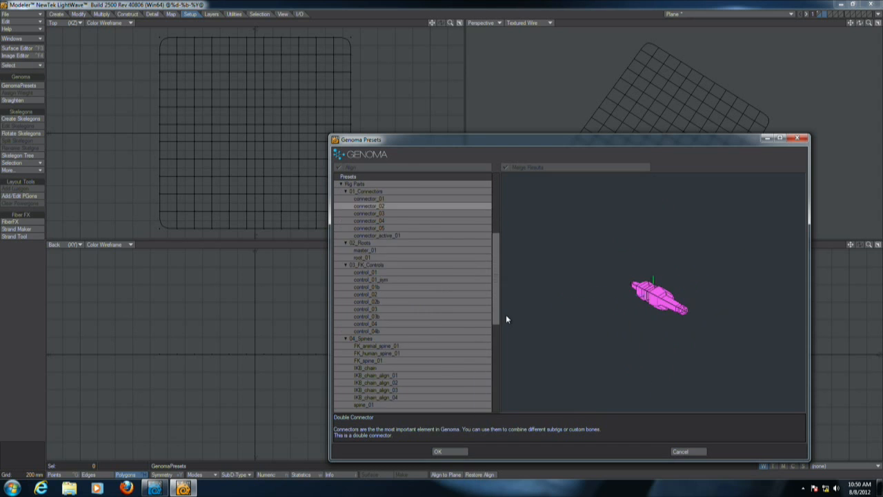
Add the control_04b FK controller preset to the model.
{"action": "left_click", "coordinate": [379, 316]}
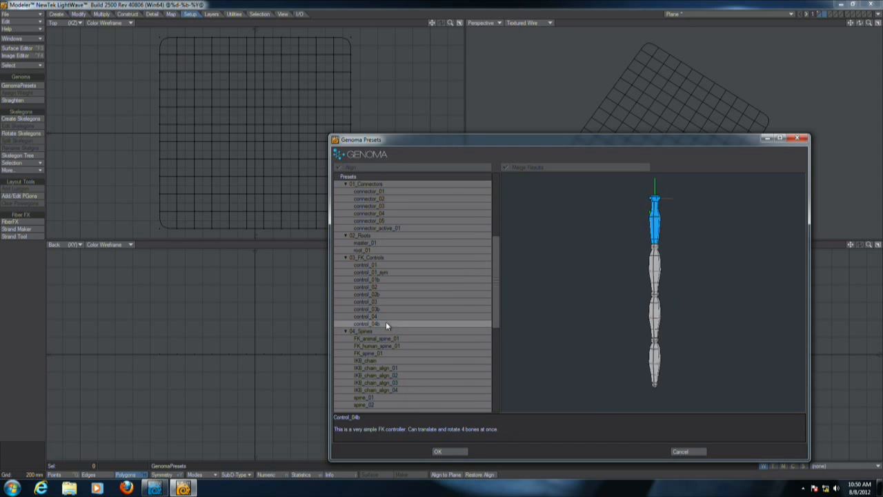
{"action": "left_click", "coordinate": [441, 451]}
{"action": "key", "text": "a"}
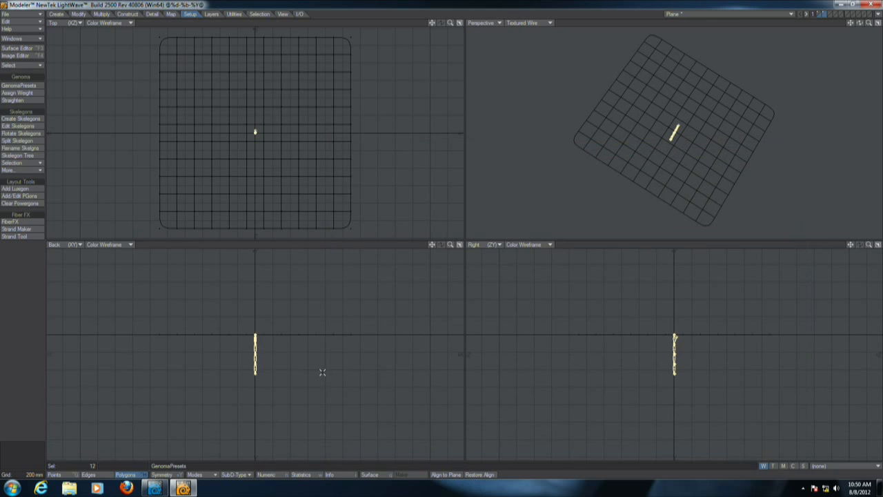
Rotate the controller rig so it lies flat along the X axis.
{"action": "left_click_drag", "start_coordinate": [674, 337], "coordinate": [697, 382]}
{"action": "key", "text": "t"}
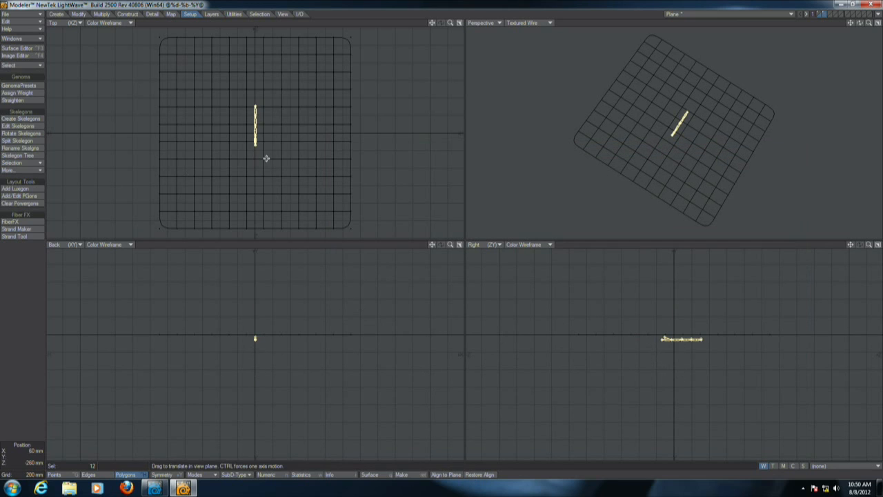
{"action": "key", "text": "r"}
{"action": "key", "text": "shift+h"}
{"action": "key", "text": "t"}
{"action": "left_click", "coordinate": [8, 356]}
{"action": "left_click", "coordinate": [9, 357]}
{"action": "key", "text": "t"}
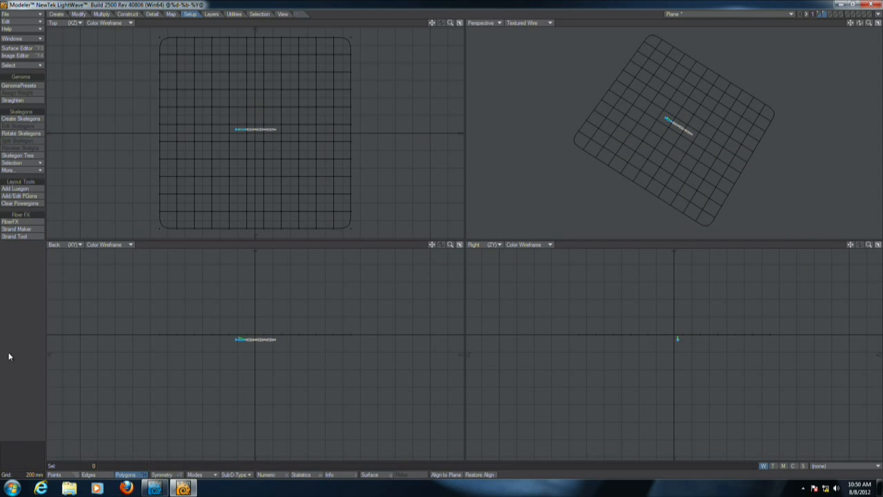
Move the rig to the plane's upper edge and stretch it to span the plane's width.
{"action": "left_click_drag", "start_coordinate": [315, 182], "coordinate": [315, 95]}
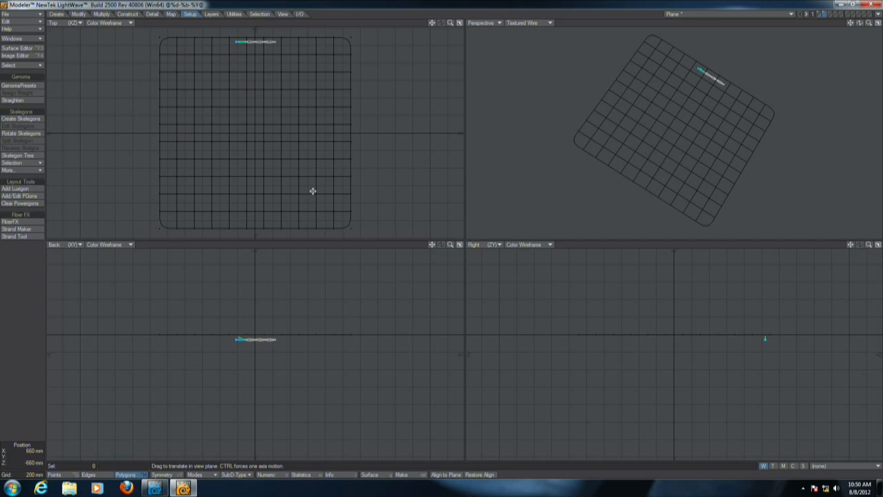
{"action": "key", "text": "shift+h"}
{"action": "left_click_drag", "start_coordinate": [262, 38], "coordinate": [452, 38]}
{"action": "key", "text": "t"}
{"action": "mouse_move", "coordinate": [229, 113]}
{"action": "left_mouse_down"}
{"action": "mouse_move", "coordinate": [254, 101]}
{"action": "mouse_move", "coordinate": [227, 115]}
{"action": "left_mouse_up"}
{"action": "left_click_drag", "start_coordinate": [248, 307], "coordinate": [252, 365]}
{"action": "left_click_drag", "start_coordinate": [751, 138], "coordinate": [701, 141], "text": "alt"}
{"action": "key", "text": "alt+Tab"}
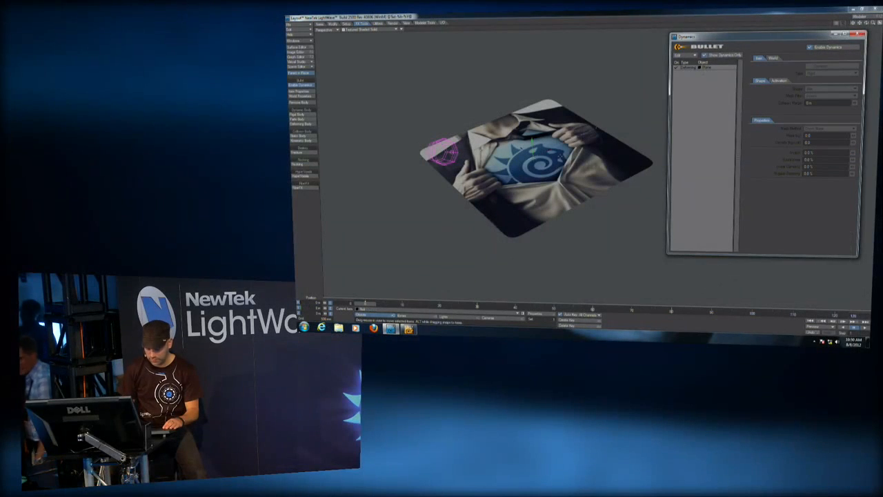
{"action": "key", "text": "alt+Tab"}
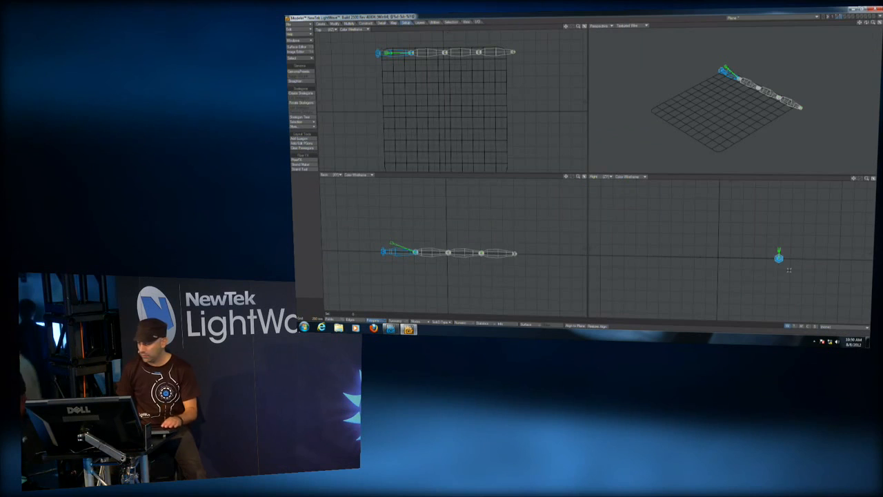
{"action": "key", "text": "alt+Tab"}
{"action": "key", "text": "alt+Tab"}
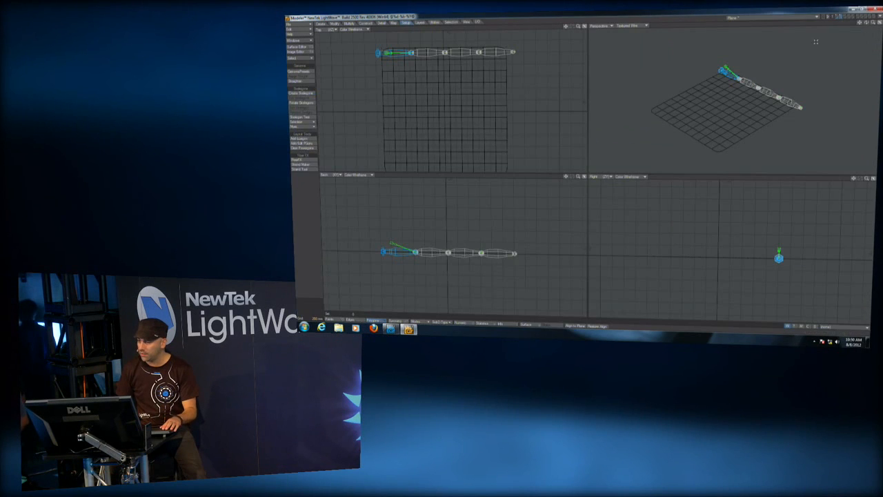
Send the updated plane and rig object to Layout.
{"action": "left_click", "coordinate": [841, 18]}
{"action": "left_click", "coordinate": [836, 18]}
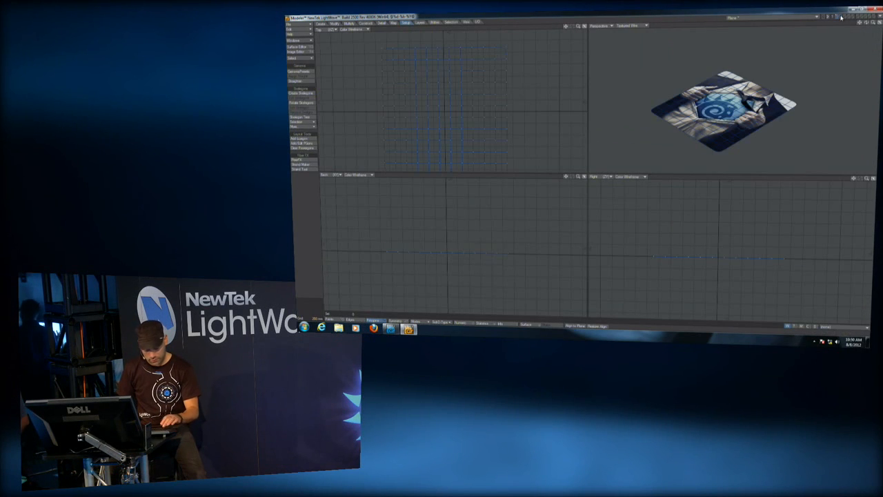
{"action": "left_click", "coordinate": [839, 19], "text": "shift"}
{"action": "key", "text": "b"}
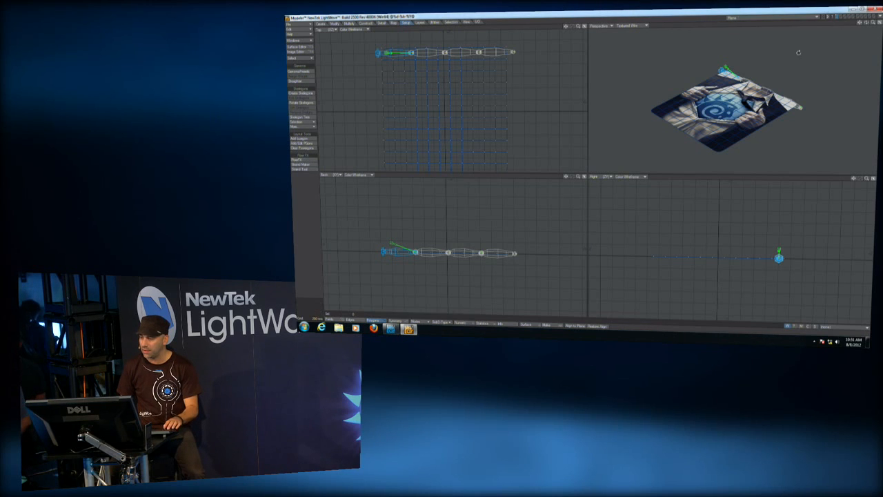
Switch to Layout and create the Genoma rig from the controller.
{"action": "key", "text": "alt+Tab"}
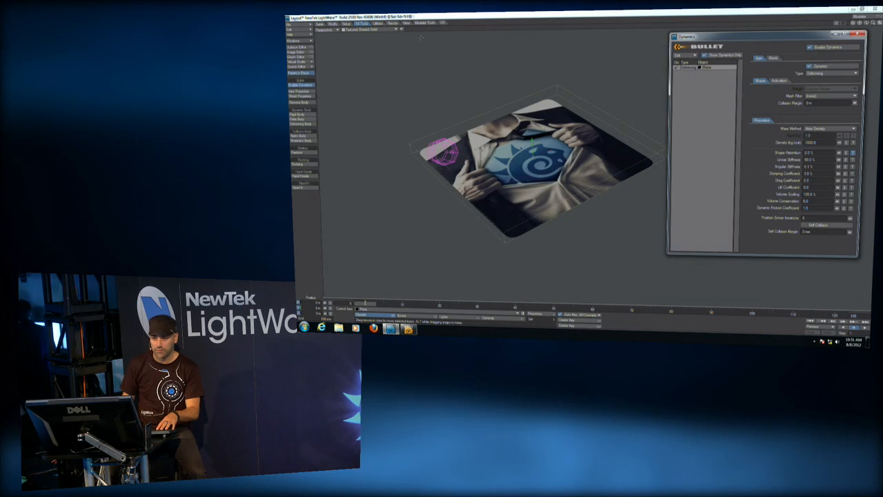
{"action": "left_click", "coordinate": [347, 24]}
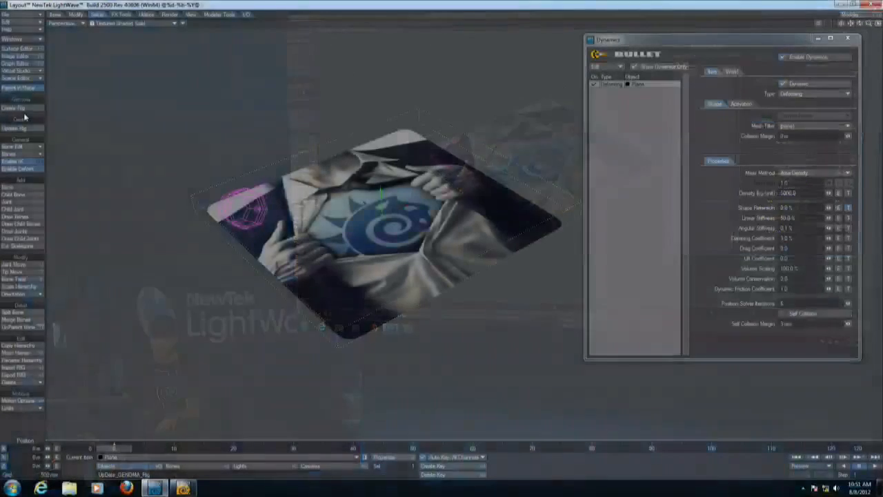
{"action": "left_click", "coordinate": [21, 109]}
{"action": "left_click_drag", "start_coordinate": [465, 262], "coordinate": [367, 143], "text": "alt"}
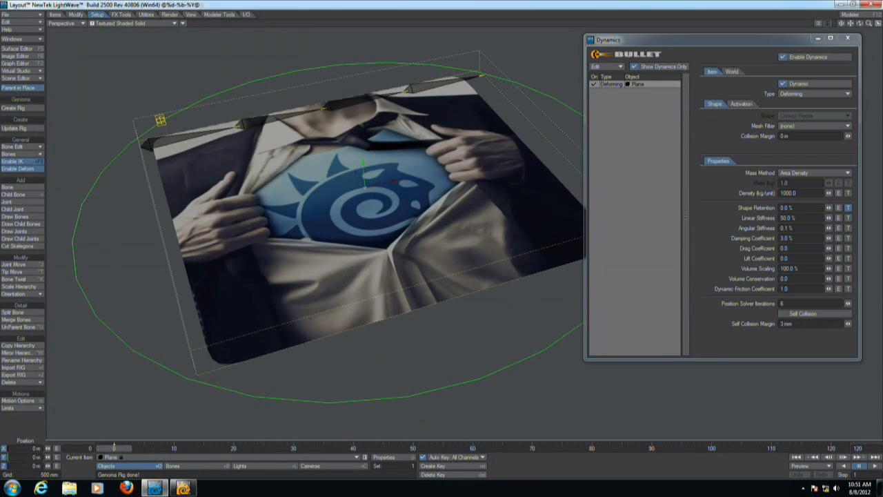
Select the rig controller and try rotating it to bend the plane, then undo the rotation.
{"action": "left_click", "coordinate": [160, 118]}
{"action": "left_click_drag", "start_coordinate": [429, 209], "coordinate": [420, 199], "text": "alt"}
{"action": "key", "text": "y"}
{"action": "mouse_move", "coordinate": [232, 215]}
{"action": "left_mouse_down"}
{"action": "mouse_move", "coordinate": [228, 243]}
{"action": "mouse_move", "coordinate": [230, 192]}
{"action": "mouse_move", "coordinate": [233, 226]}
{"action": "mouse_move", "coordinate": [239, 200]}
{"action": "mouse_move", "coordinate": [243, 211]}
{"action": "mouse_move", "coordinate": [238, 233]}
{"action": "mouse_move", "coordinate": [235, 204]}
{"action": "mouse_move", "coordinate": [230, 239]}
{"action": "mouse_move", "coordinate": [227, 211]}
{"action": "left_mouse_up"}
{"action": "key", "text": "ctrl+z"}
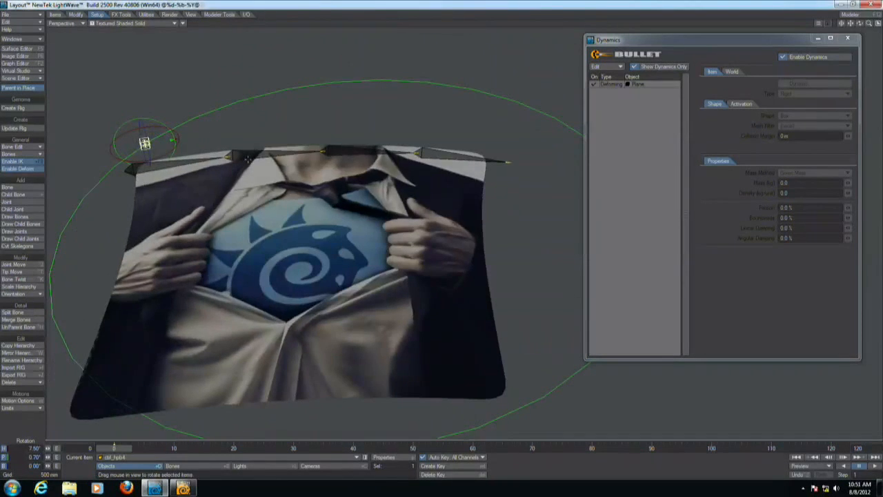
Switch to Modeler and select the polygons along the plane's upper edge.
{"action": "key", "text": "F12"}
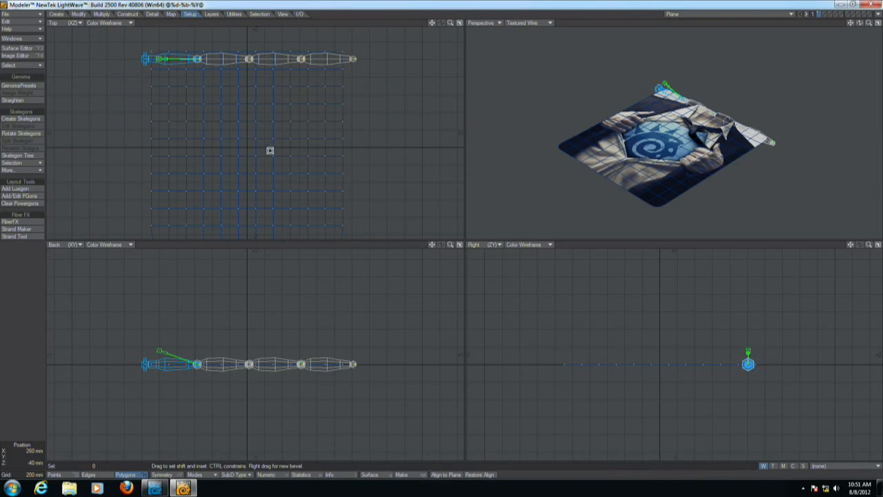
{"action": "key", "text": "space"}
{"action": "key", "text": "space"}
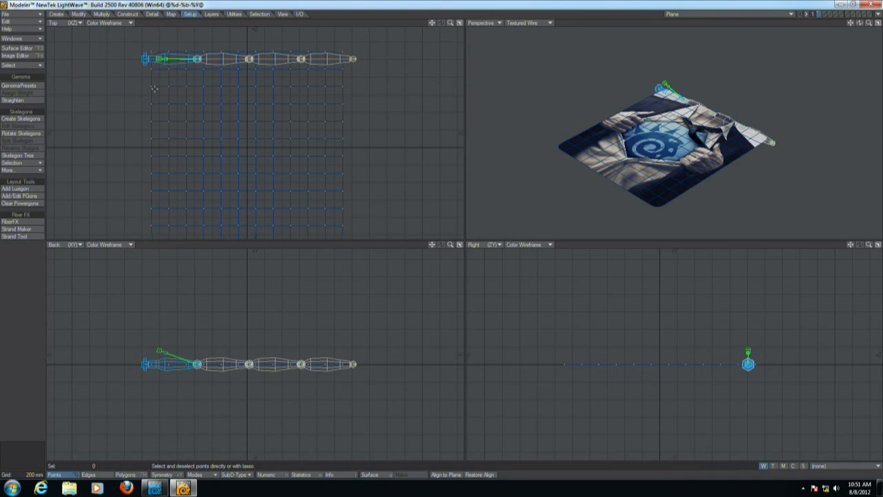
{"action": "key", "text": "space"}
{"action": "key", "text": "space"}
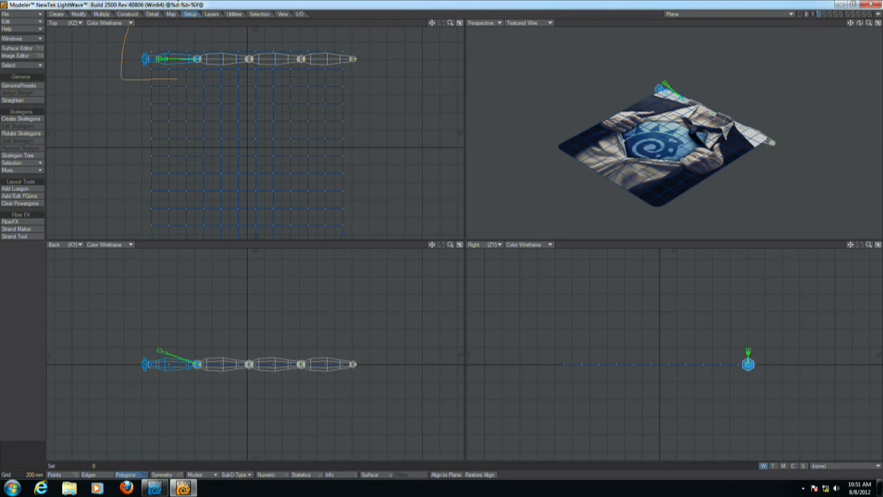
{"action": "right_click_drag", "start_coordinate": [335, 79], "coordinate": [389, 79]}
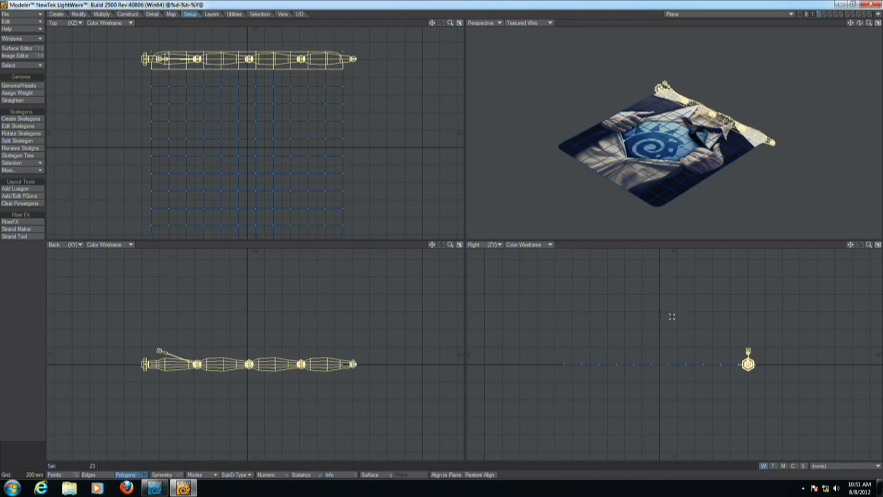
Create a new weight map named W_Soft with an initial value of 100 % for the selection.
{"action": "left_click", "coordinate": [832, 465]}
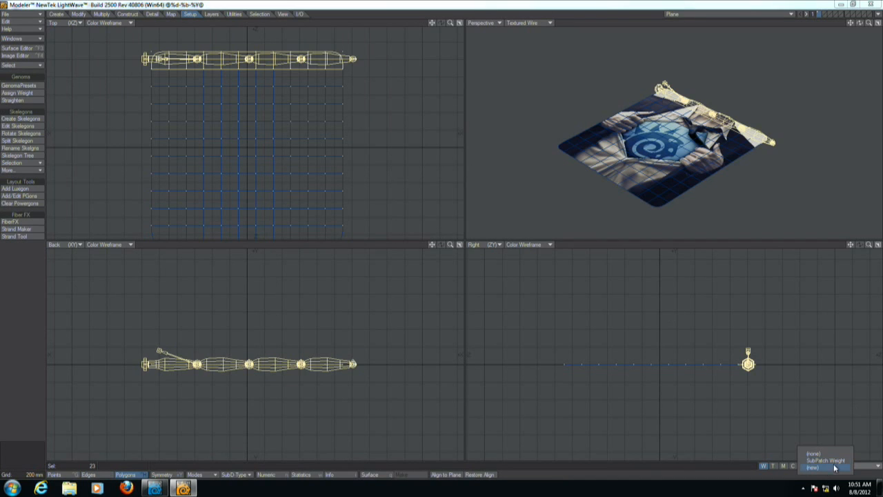
{"action": "left_click", "coordinate": [831, 450]}
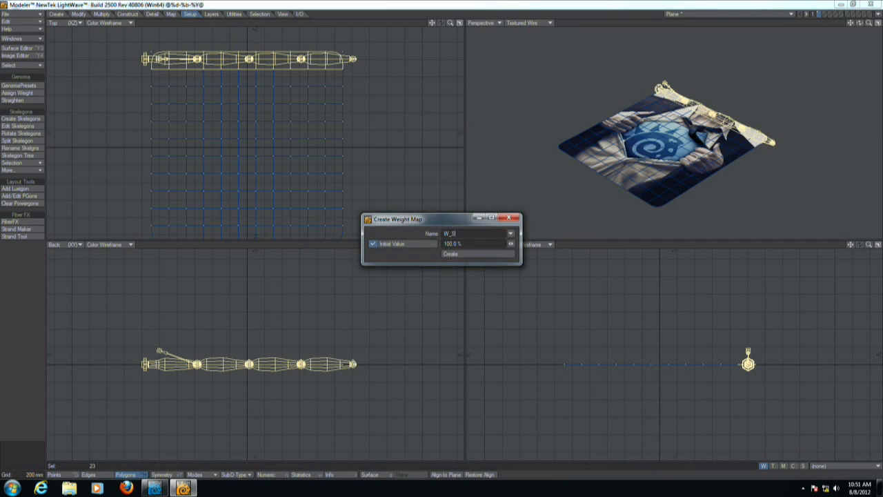
{"action": "key", "text": "Return"}
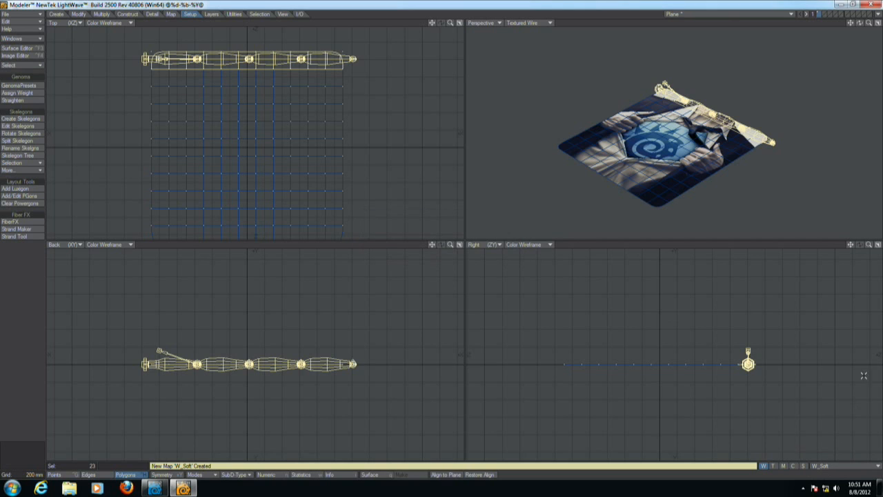
Switch to Layout and set the plane's Mesh Filter to W_Soft in the Dynamics panel.
{"action": "key", "text": "F12"}
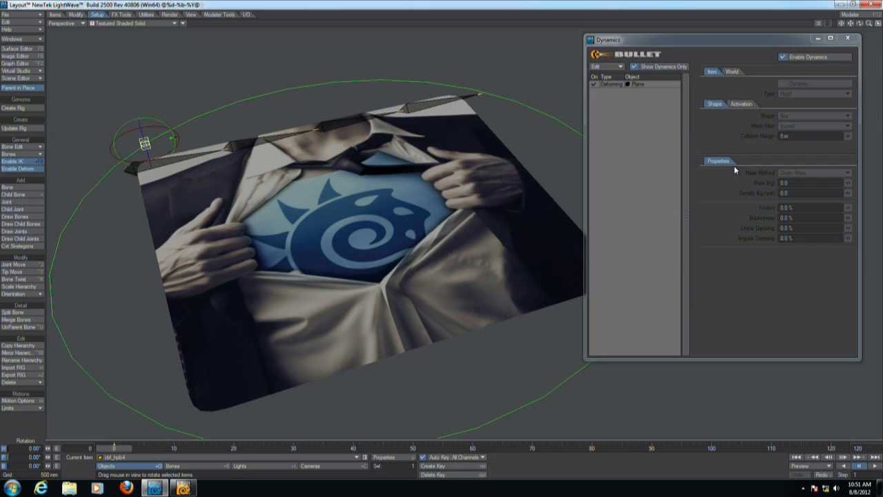
{"action": "left_click", "coordinate": [626, 85]}
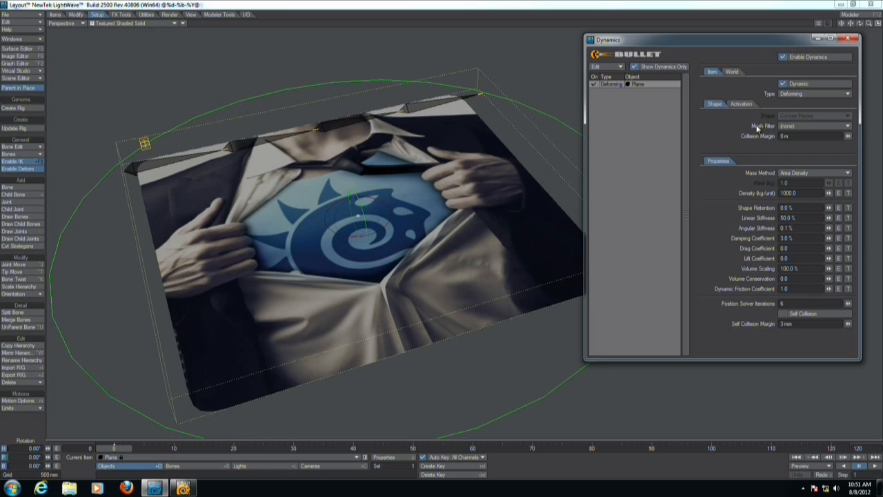
{"action": "left_click", "coordinate": [803, 127]}
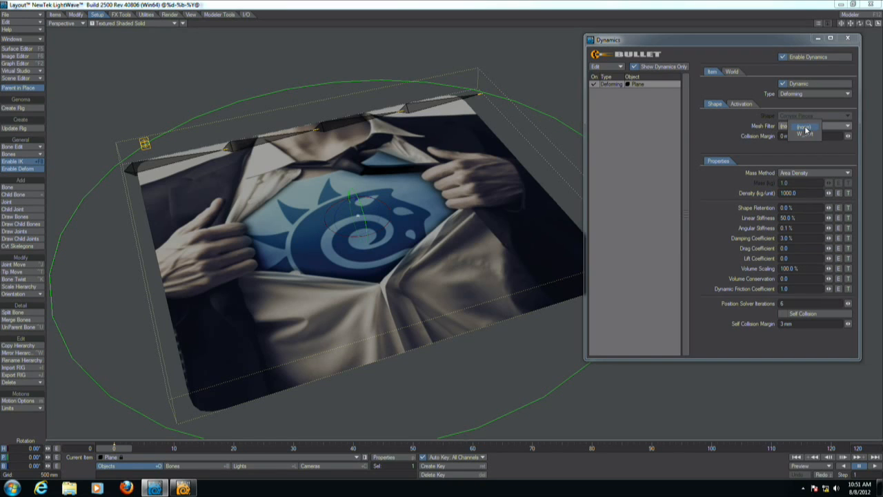
{"action": "left_click", "coordinate": [805, 136]}
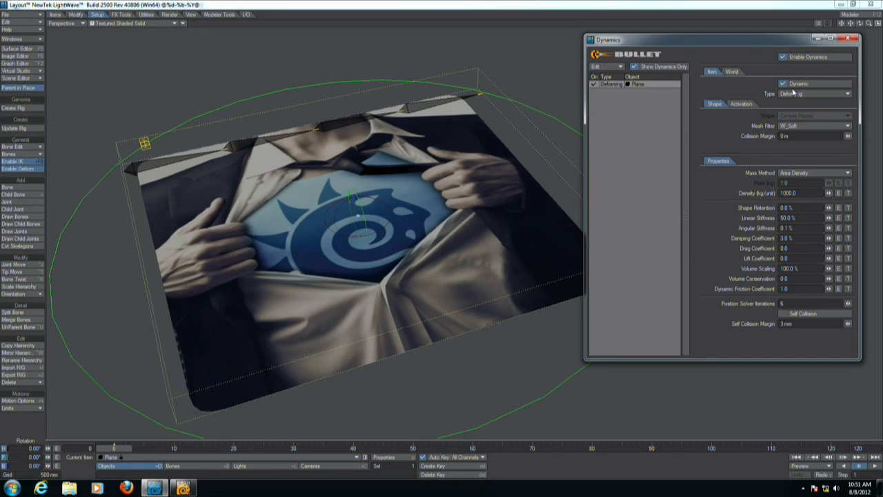
Play the simulation from the start and inspect the plane's behaviour.
{"action": "left_click", "coordinate": [868, 467]}
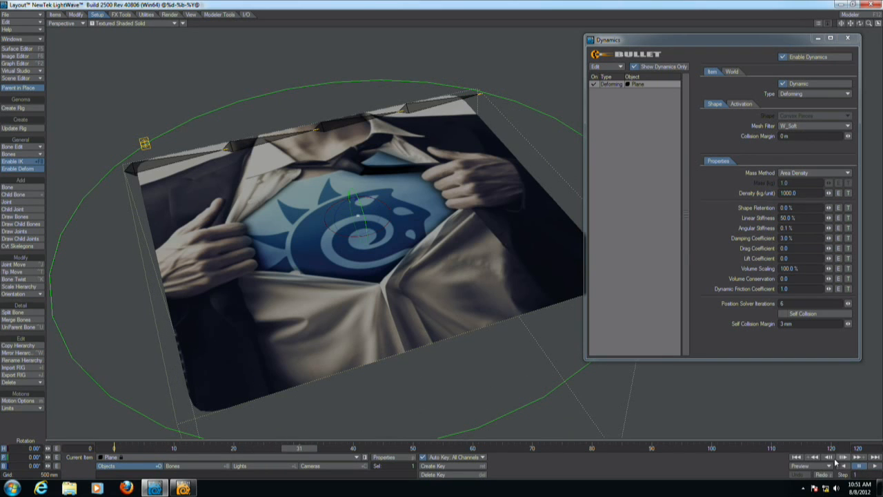
{"action": "left_click", "coordinate": [797, 457]}
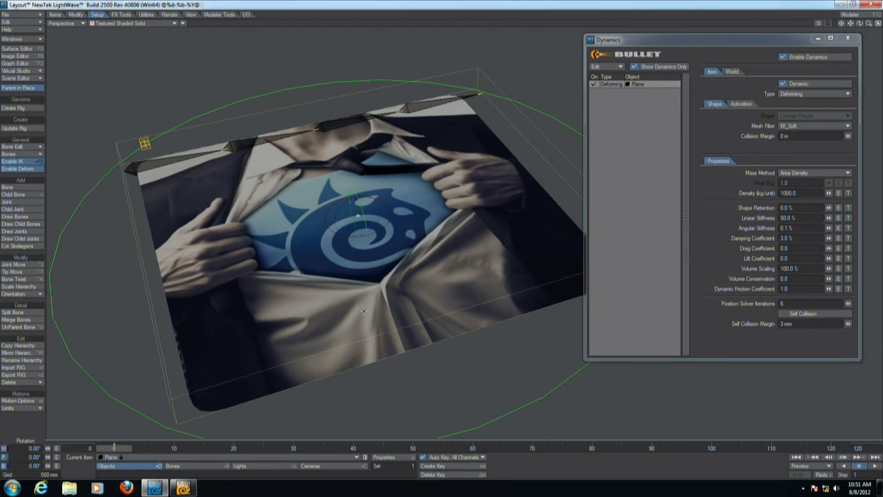
{"action": "left_click_drag", "start_coordinate": [363, 310], "coordinate": [388, 292], "text": "alt"}
{"action": "key", "text": "F12"}
{"action": "key", "text": "F12"}
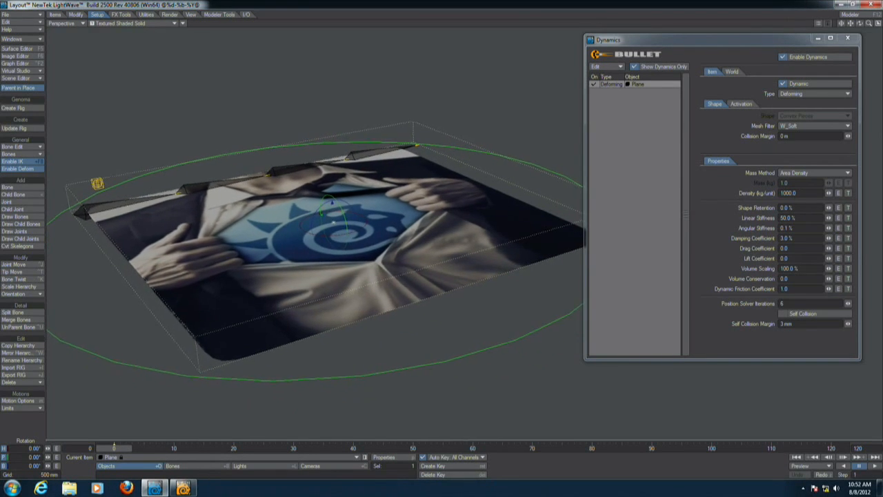
Switch to Modeler and lasso-select all of the plane's polygons.
{"action": "key", "text": "F12"}
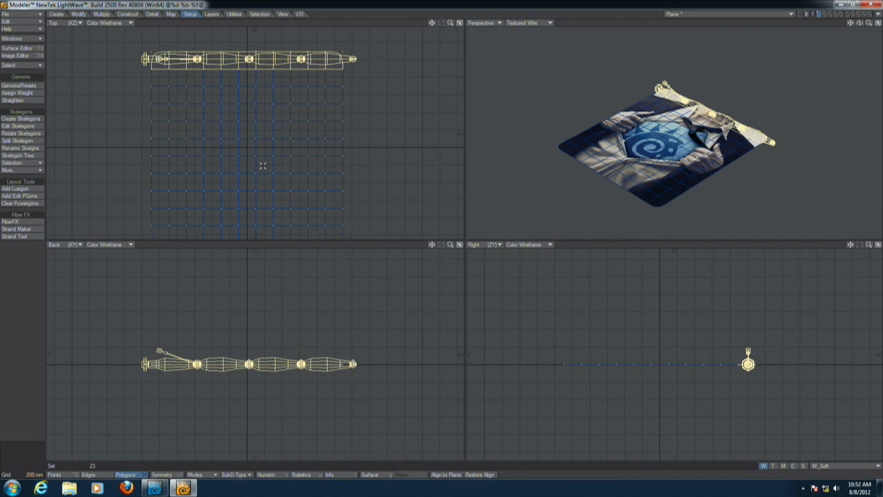
{"action": "left_click", "coordinate": [30, 398]}
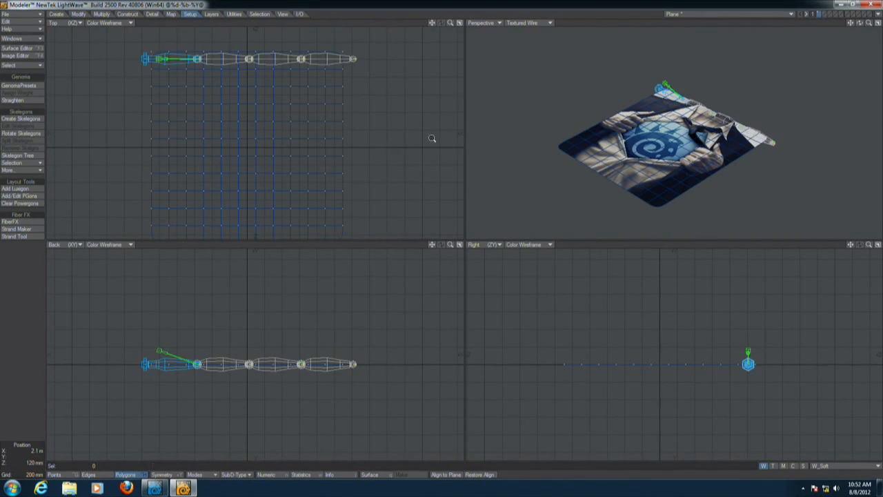
{"action": "scroll", "coordinate": [419, 144], "scroll_direction": "down", "scroll_amount": 3}
{"action": "left_click_drag", "start_coordinate": [300, 134], "coordinate": [310, 120], "text": "alt"}
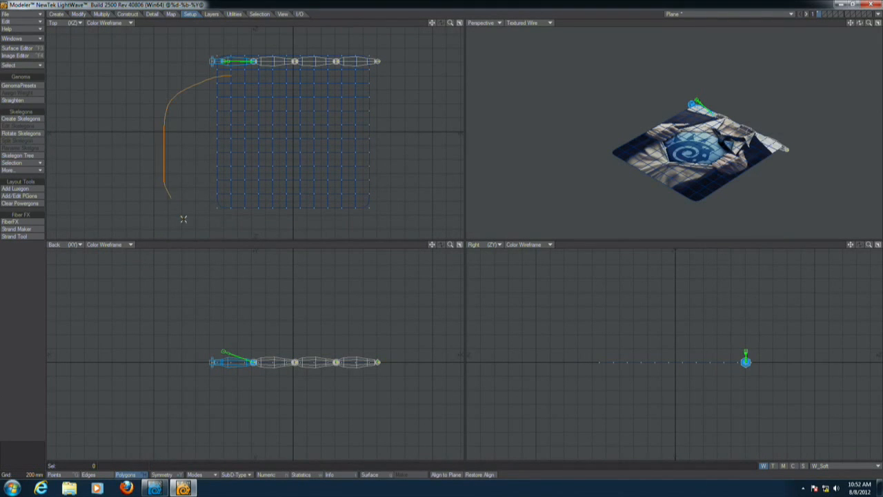
{"action": "right_click_drag", "start_coordinate": [362, 74], "coordinate": [362, 75]}
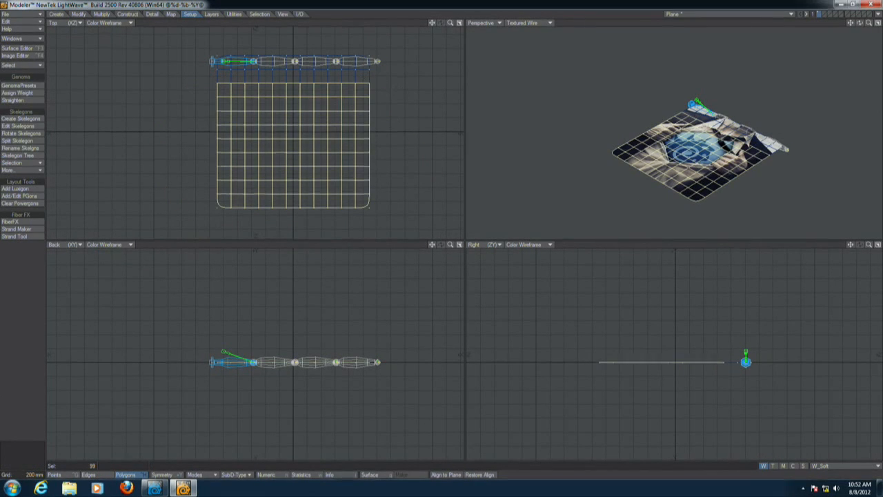
Create the W_Soft weight map again with an initial value of 100 % for the whole selected plane.
{"action": "left_click", "coordinate": [838, 465]}
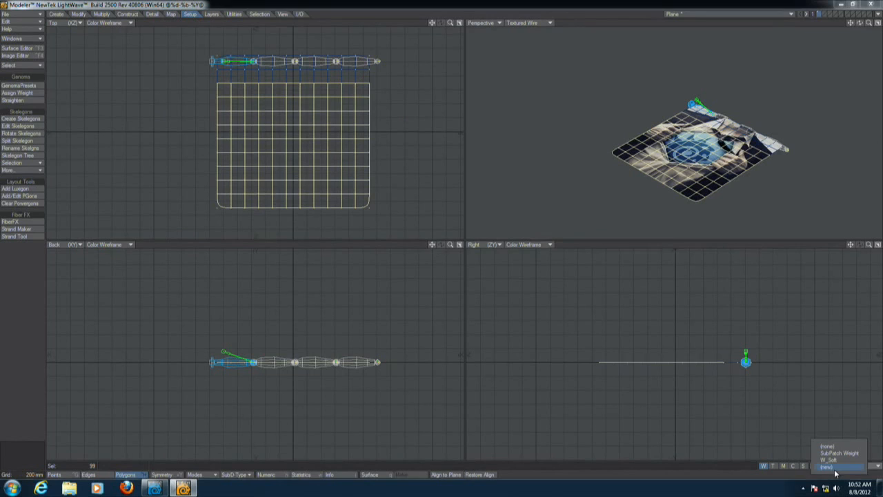
{"action": "left_click", "coordinate": [832, 467]}
{"action": "left_click", "coordinate": [512, 234]}
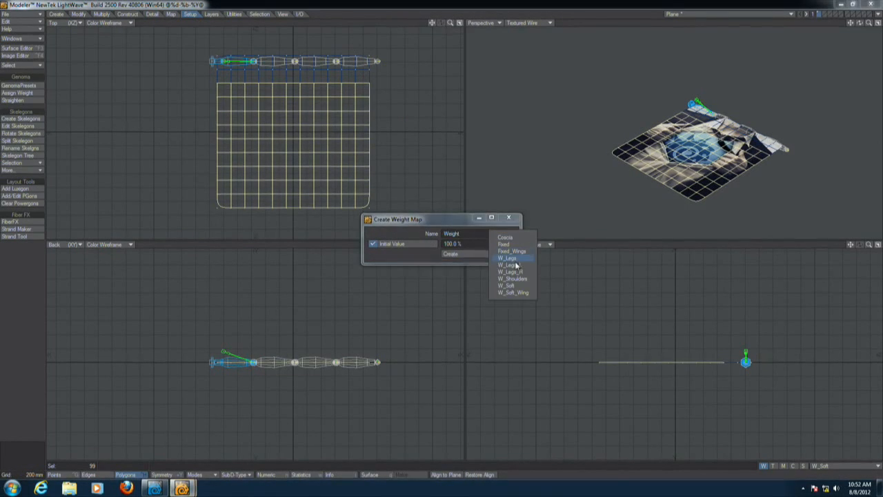
{"action": "left_click", "coordinate": [520, 284]}
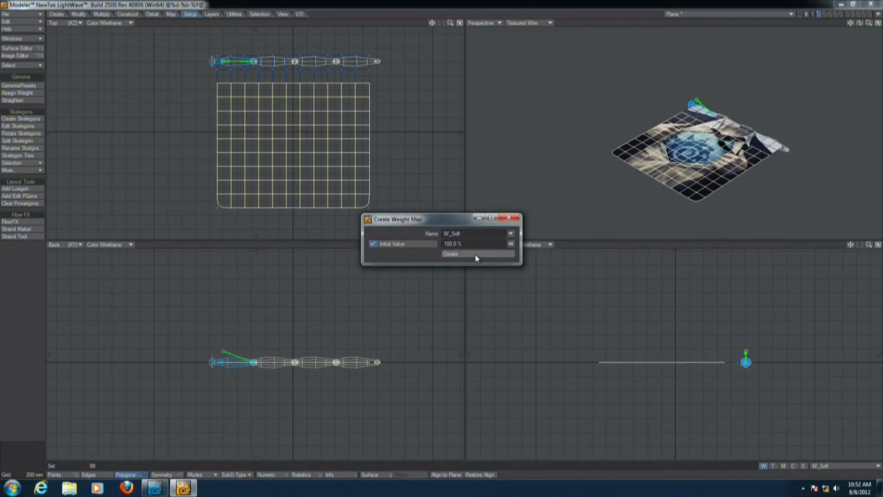
{"action": "left_click", "coordinate": [507, 253]}
Display the plane's weight shading in the perspective view and return to Layout.
{"action": "scroll", "coordinate": [699, 167], "scroll_direction": "up", "scroll_amount": 5}
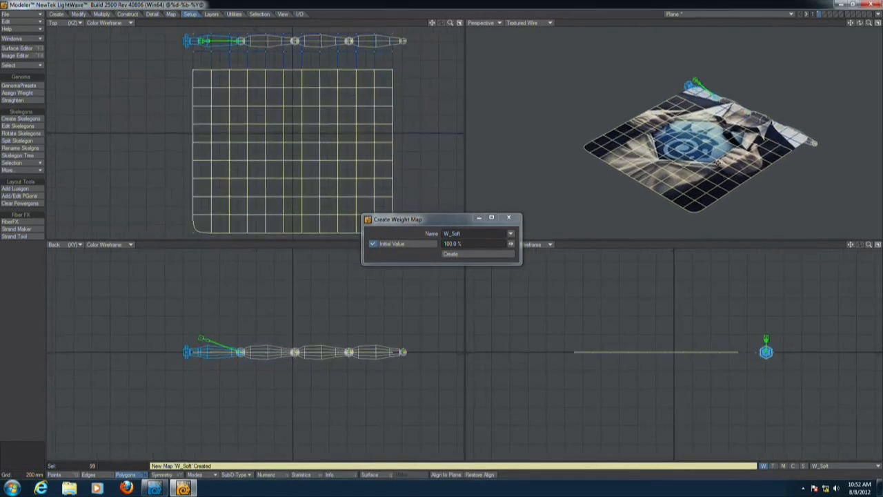
{"action": "key", "text": "shift+F6"}
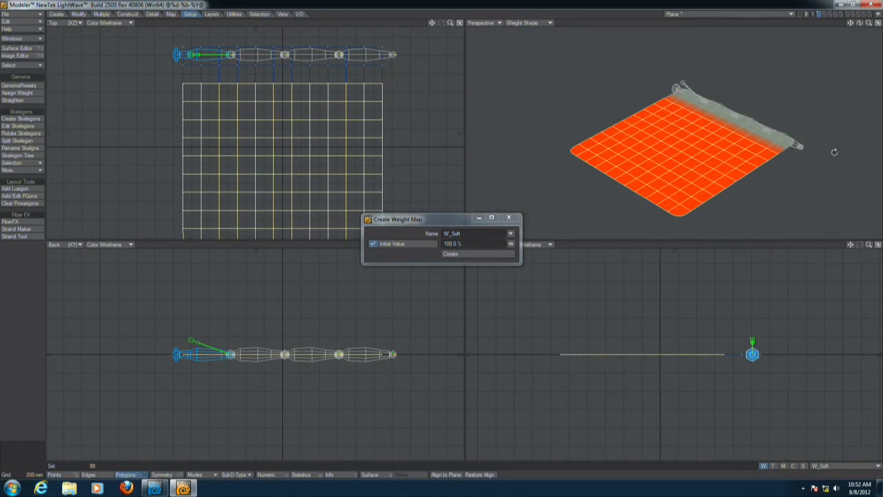
{"action": "key", "text": "Tab"}
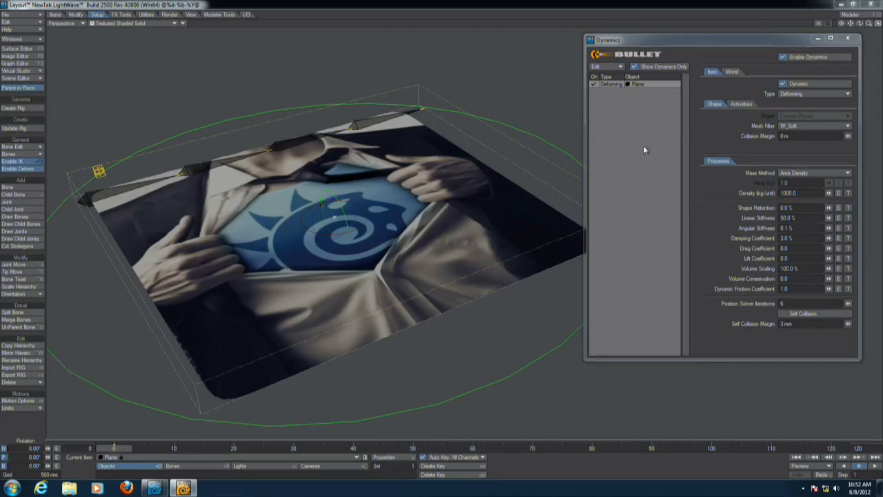
Reset the Bullet dynamics cache in the World settings and play the simulation from the start.
{"action": "left_click", "coordinate": [864, 466]}
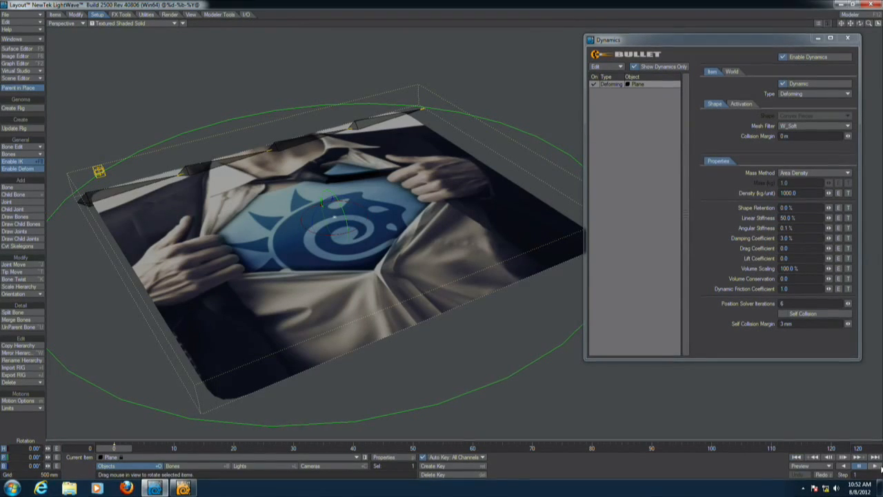
{"action": "left_click", "coordinate": [797, 459]}
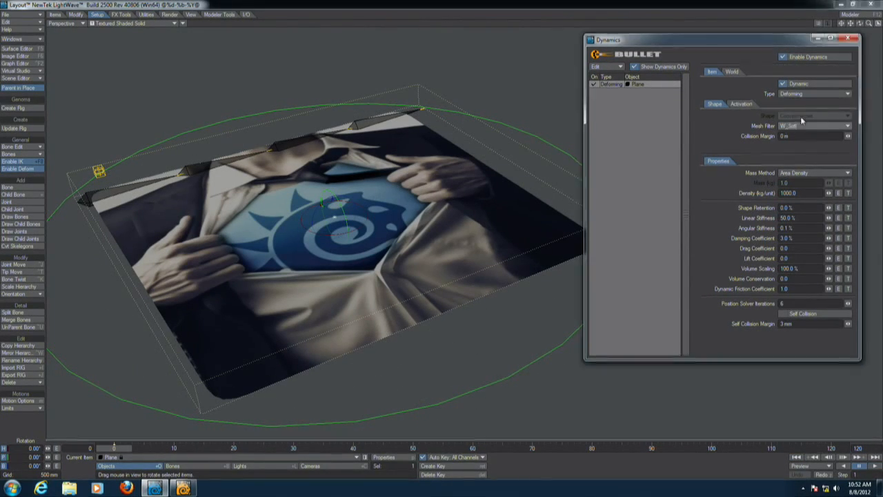
{"action": "left_click", "coordinate": [732, 71]}
{"action": "left_click", "coordinate": [798, 157]}
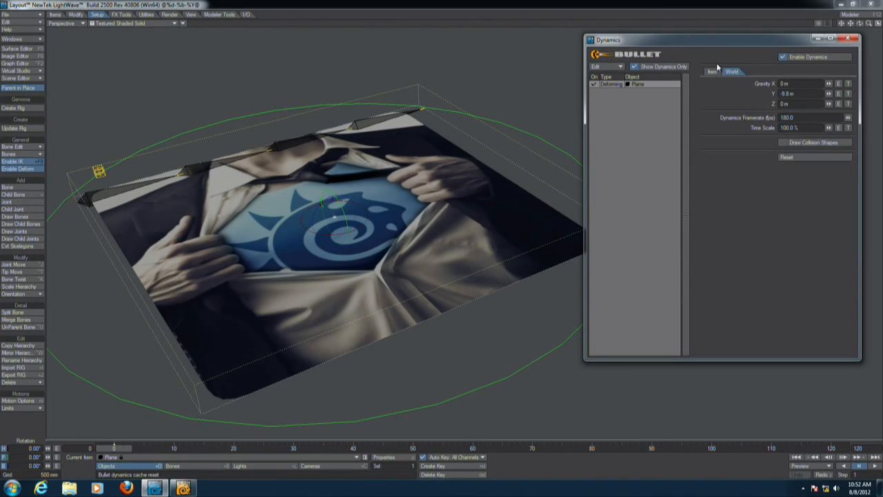
{"action": "left_click", "coordinate": [714, 71]}
{"action": "left_click", "coordinate": [874, 467]}
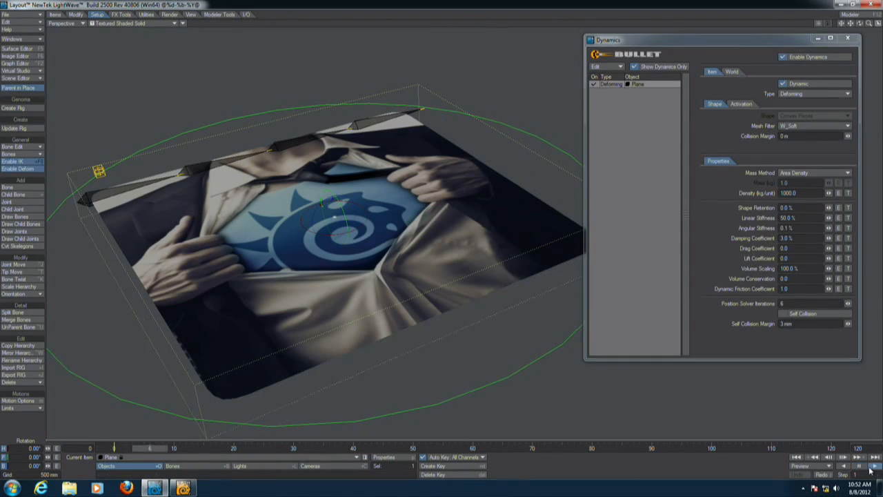
Set the plane's Subdivision Order to Last in Object Properties and replay the simulation from the start.
{"action": "key", "text": "p"}
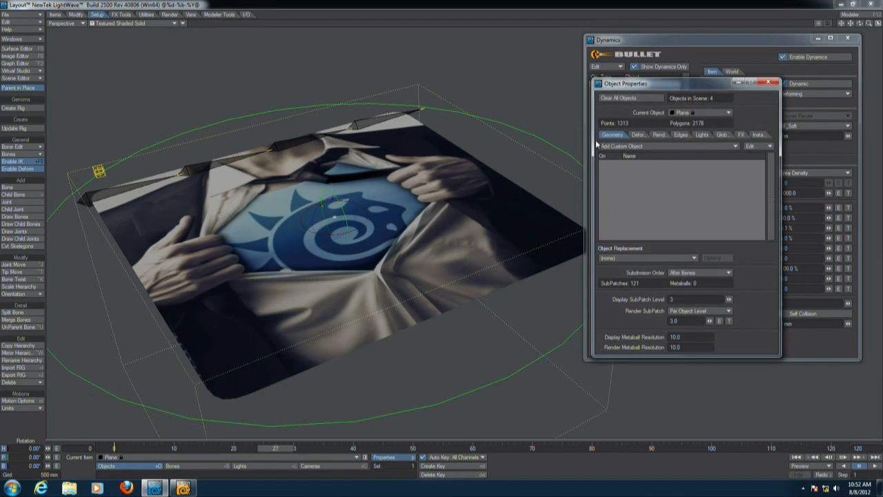
{"action": "left_click", "coordinate": [695, 272]}
{"action": "left_click", "coordinate": [692, 294]}
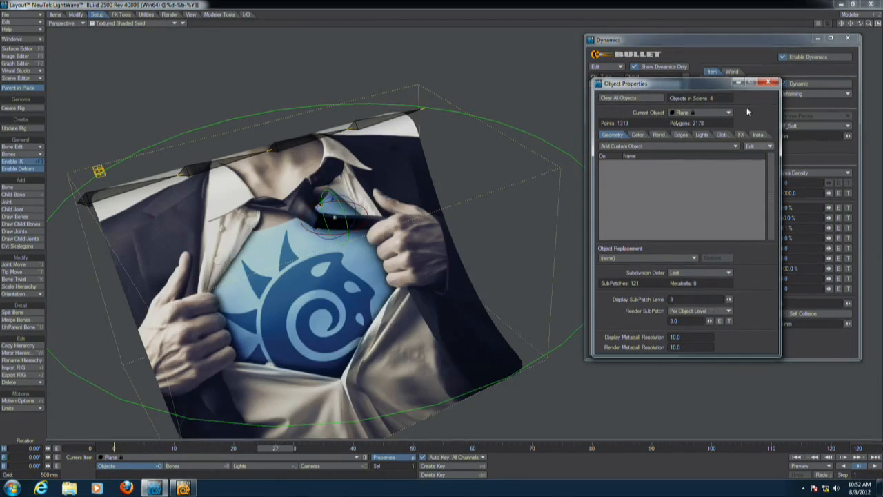
{"action": "left_click", "coordinate": [794, 458]}
{"action": "left_click", "coordinate": [874, 466]}
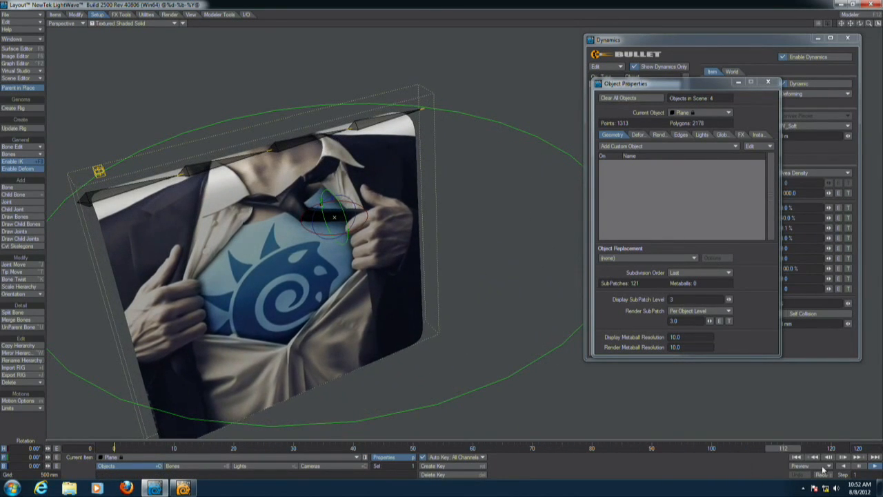
{"action": "left_click", "coordinate": [796, 458]}
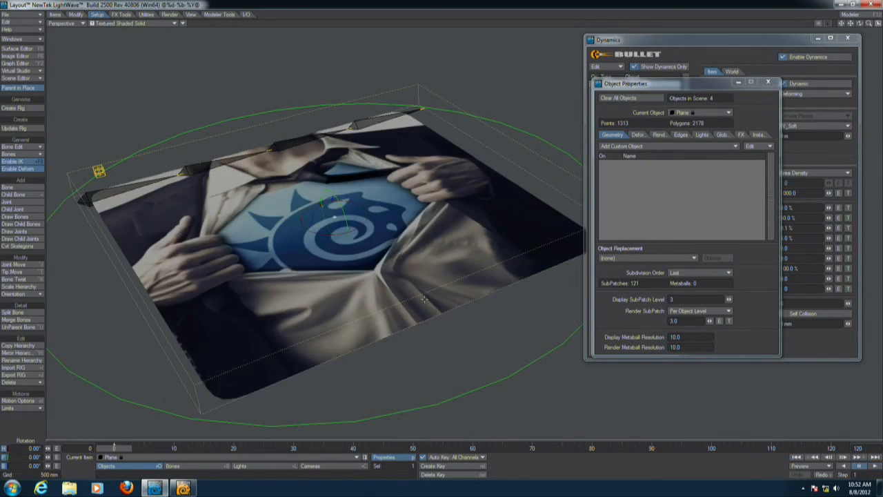
Select the corner controller, disable dynamics, and keyframe its rotation at several frames along the timeline.
{"action": "left_click", "coordinate": [96, 169]}
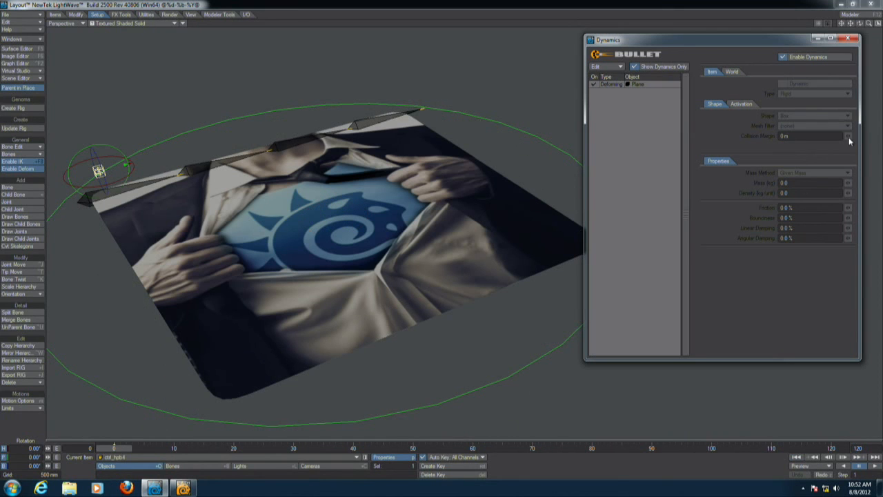
{"action": "left_click", "coordinate": [785, 57]}
{"action": "left_click_drag", "start_coordinate": [322, 346], "coordinate": [420, 358]}
{"action": "left_click", "coordinate": [378, 447]}
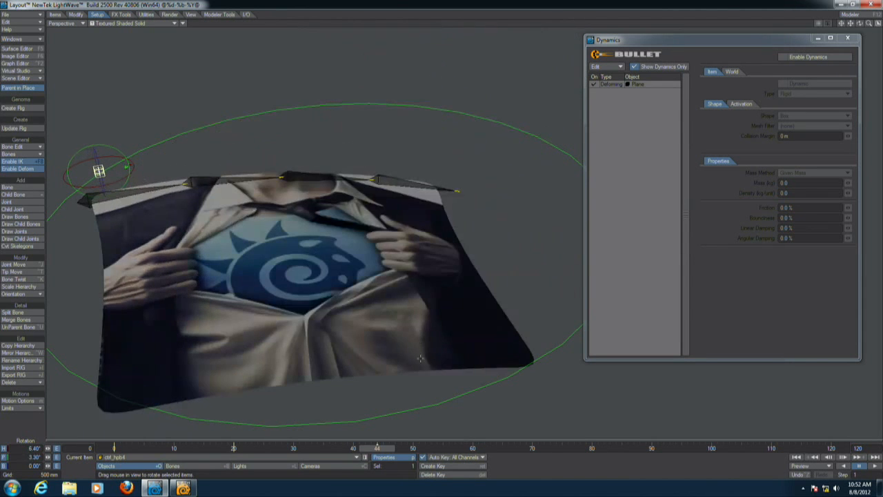
{"action": "left_click", "coordinate": [484, 449]}
{"action": "right_click_drag", "start_coordinate": [452, 386], "coordinate": [397, 372]}
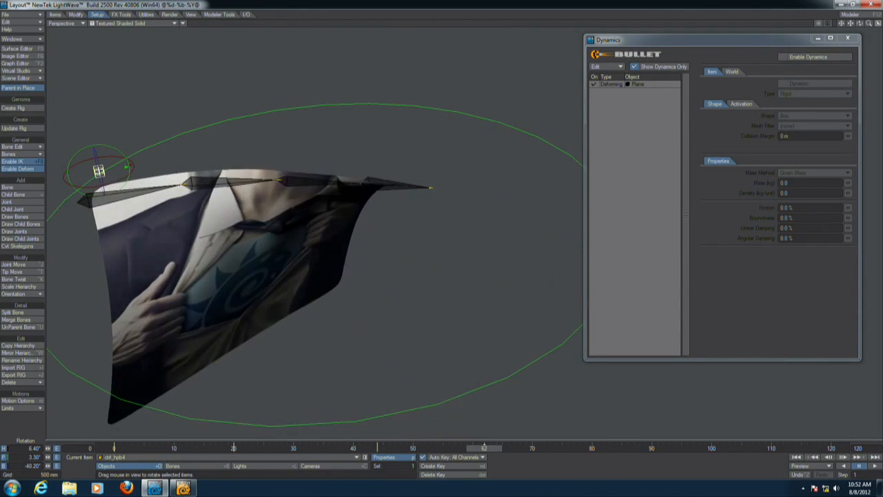
{"action": "left_click", "coordinate": [627, 448]}
{"action": "left_click_drag", "start_coordinate": [570, 396], "coordinate": [552, 424]}
{"action": "right_click_drag", "start_coordinate": [552, 424], "coordinate": [573, 424]}
{"action": "right_click_drag", "start_coordinate": [674, 372], "coordinate": [753, 371]}
{"action": "left_click_drag", "start_coordinate": [753, 371], "coordinate": [772, 344]}
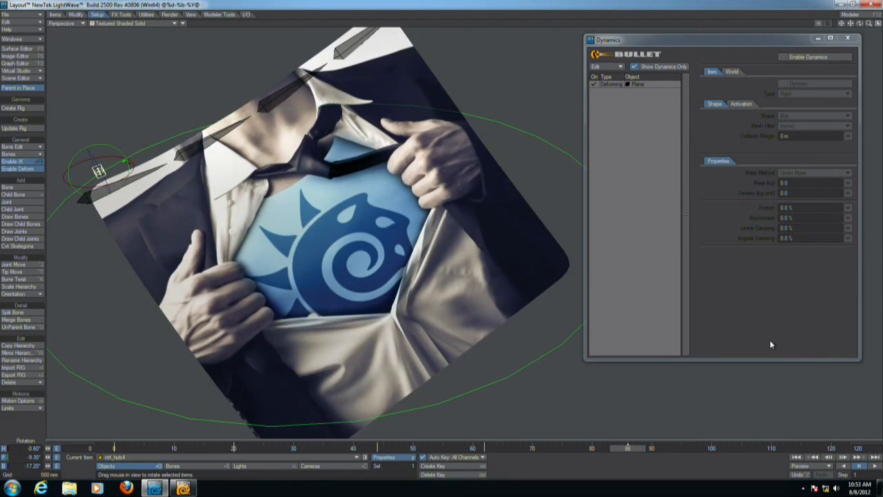
Reset the dynamics cache, re-enable dynamics and play the simulation from the start.
{"action": "left_click", "coordinate": [795, 457]}
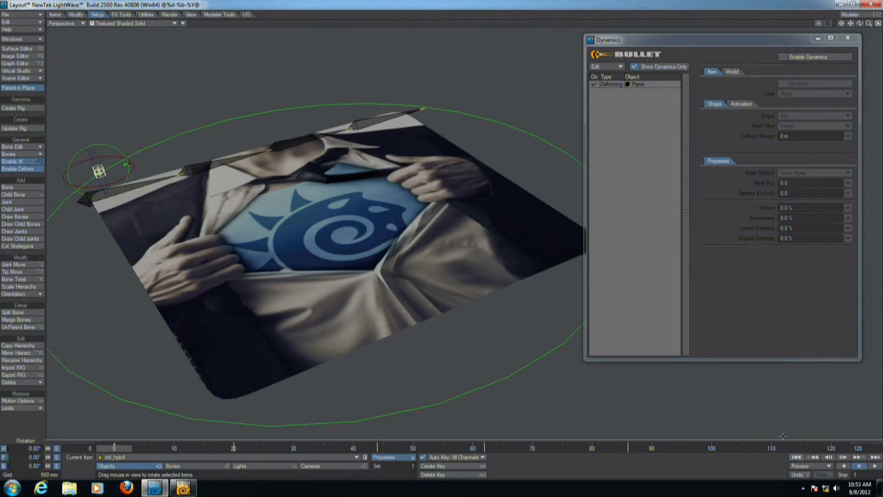
{"action": "left_click", "coordinate": [731, 71]}
{"action": "left_click", "coordinate": [802, 157]}
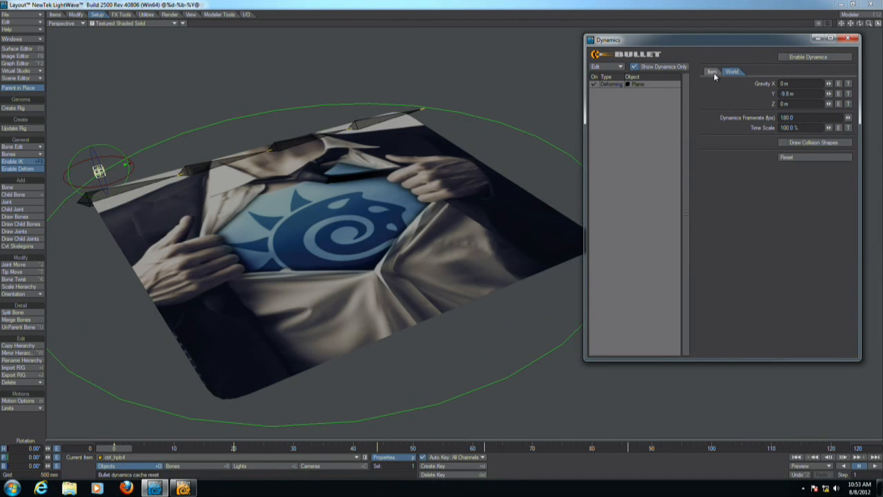
{"action": "left_click", "coordinate": [712, 72]}
{"action": "left_click", "coordinate": [787, 57]}
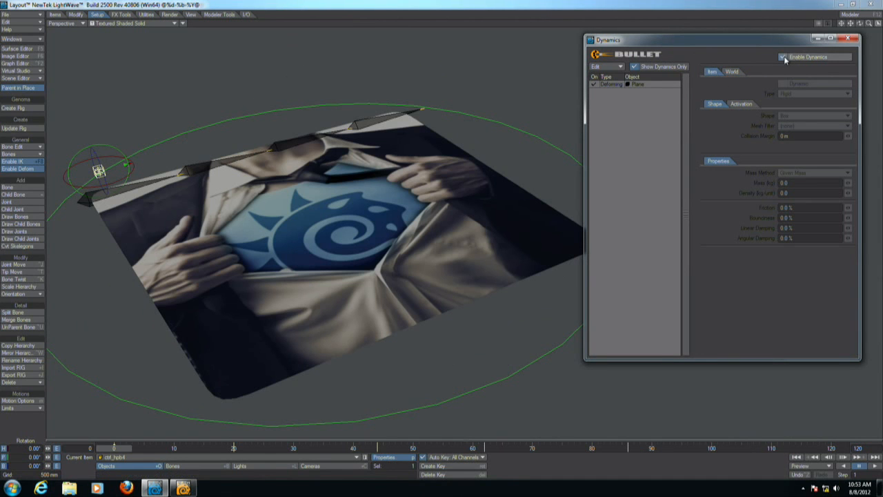
{"action": "left_click", "coordinate": [875, 467]}
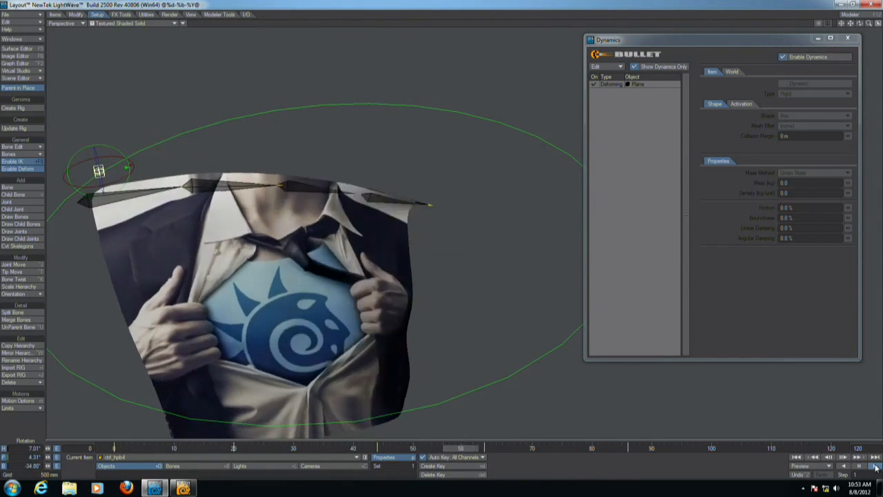
{"action": "left_click", "coordinate": [799, 458]}
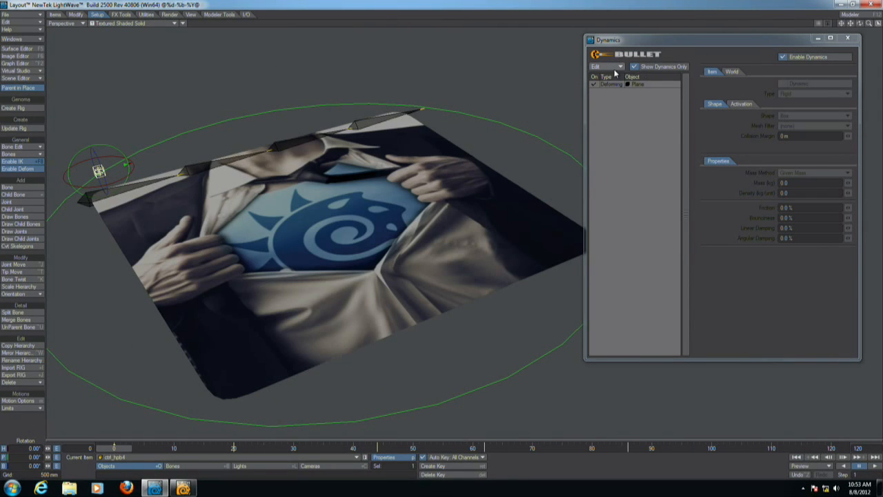
Select the plane in the dynamics list, set its Shape Retention to 100 % and play the simulation.
{"action": "key", "text": "h"}
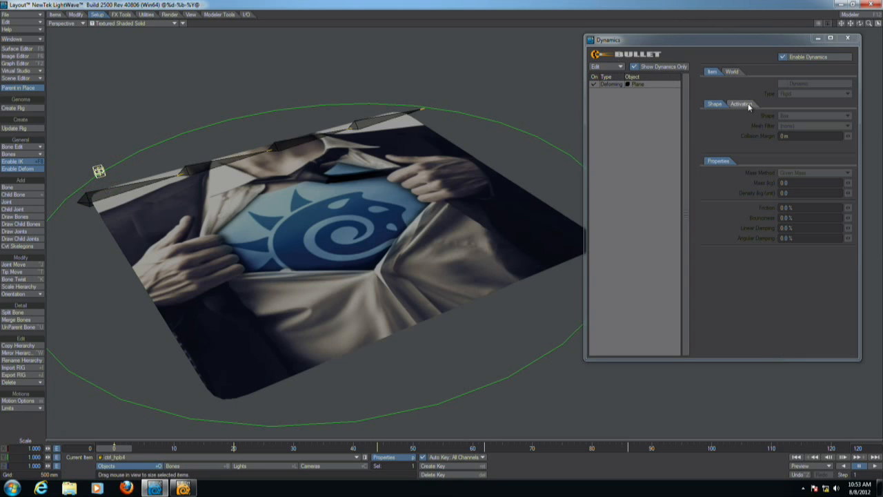
{"action": "left_click", "coordinate": [607, 85]}
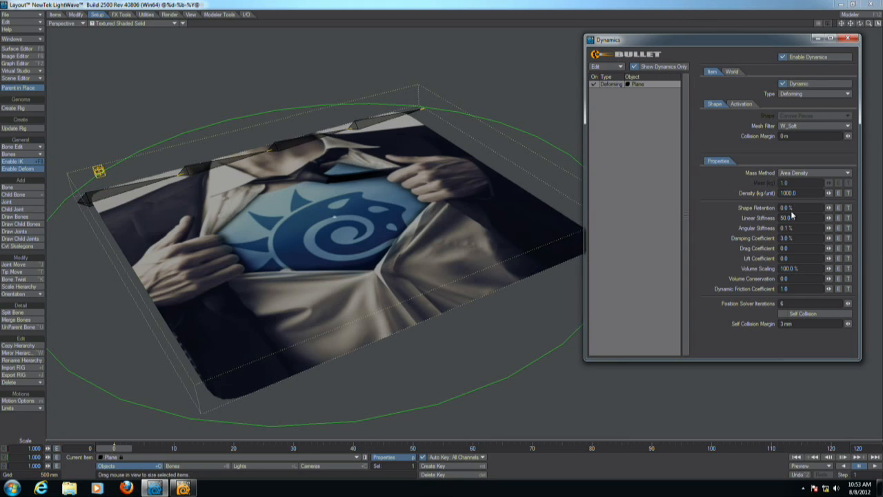
{"action": "type", "text": "100"}
{"action": "key", "text": "Return"}
{"action": "left_click", "coordinate": [873, 467]}
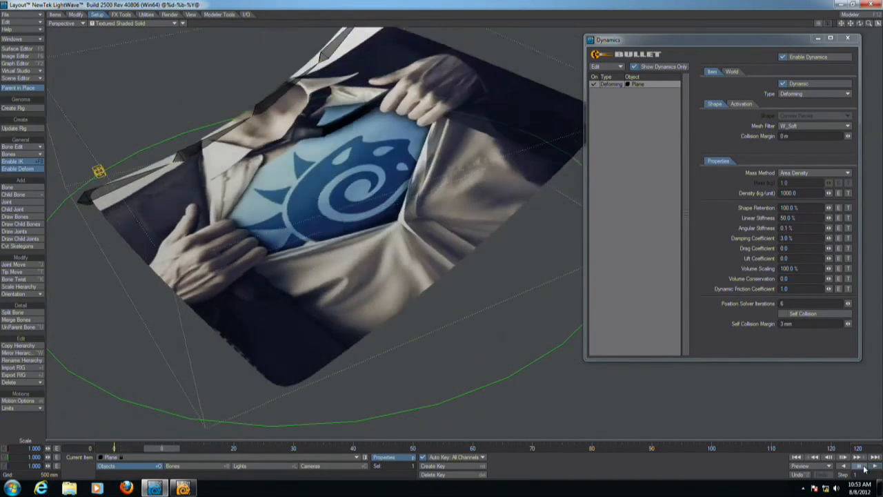
Set the plane's Shape Retention to 50 % and replay the simulation from the start.
{"action": "left_click", "coordinate": [796, 457]}
{"action": "left_click", "coordinate": [804, 207]}
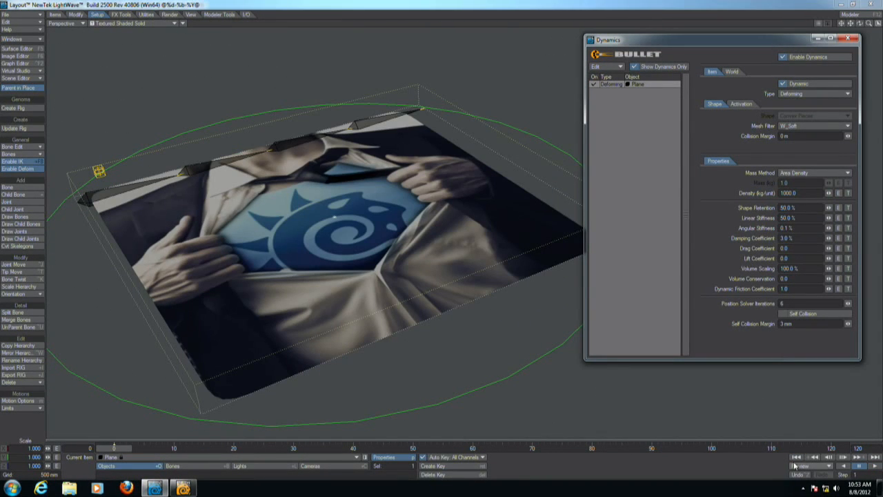
{"action": "left_click", "coordinate": [874, 458]}
{"action": "left_click", "coordinate": [874, 466]}
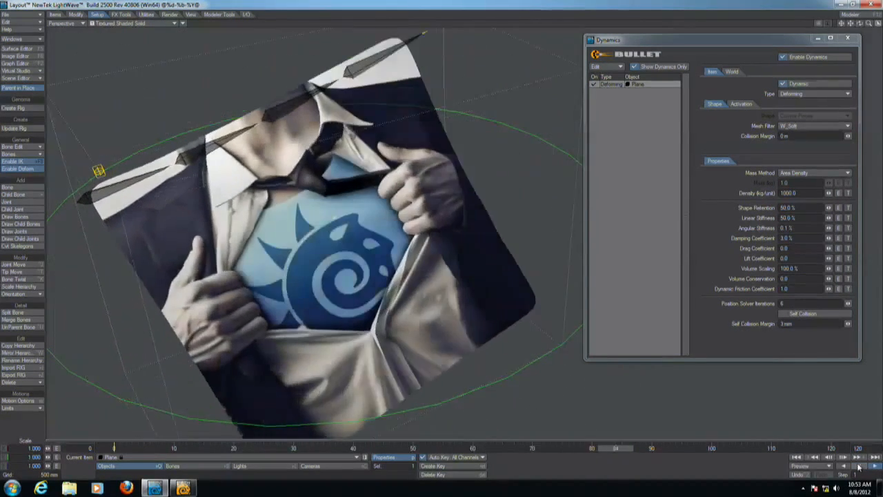
{"action": "left_click", "coordinate": [858, 466]}
{"action": "left_click", "coordinate": [797, 458]}
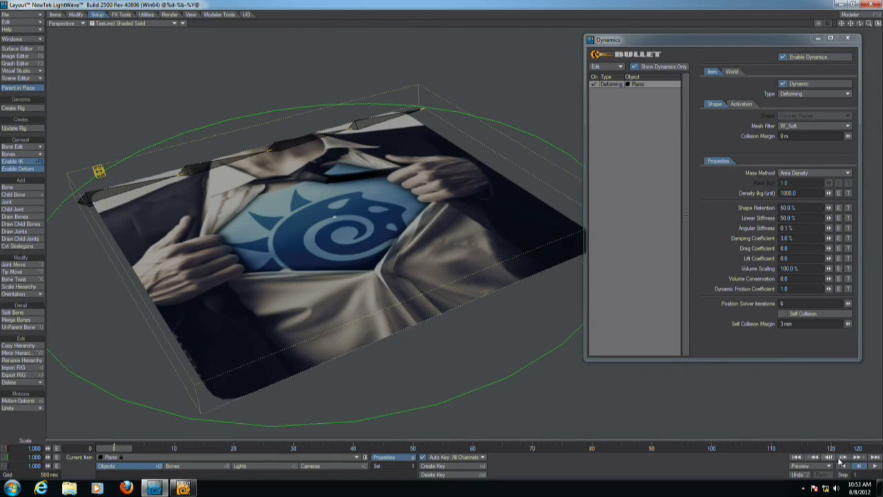
Set the plane's Linear Stiffness to 10 % and play the simulation.
{"action": "left_click", "coordinate": [801, 218]}
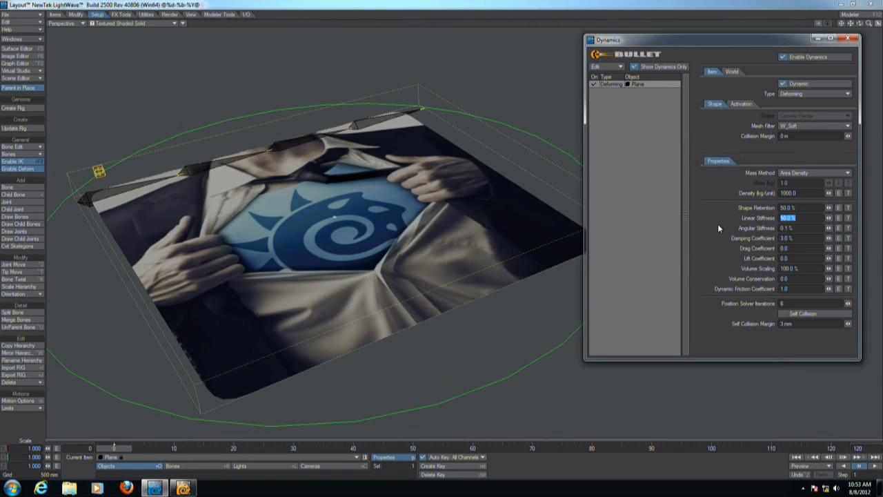
{"action": "type", "text": "10"}
{"action": "key", "text": "Return"}
{"action": "left_click", "coordinate": [873, 466]}
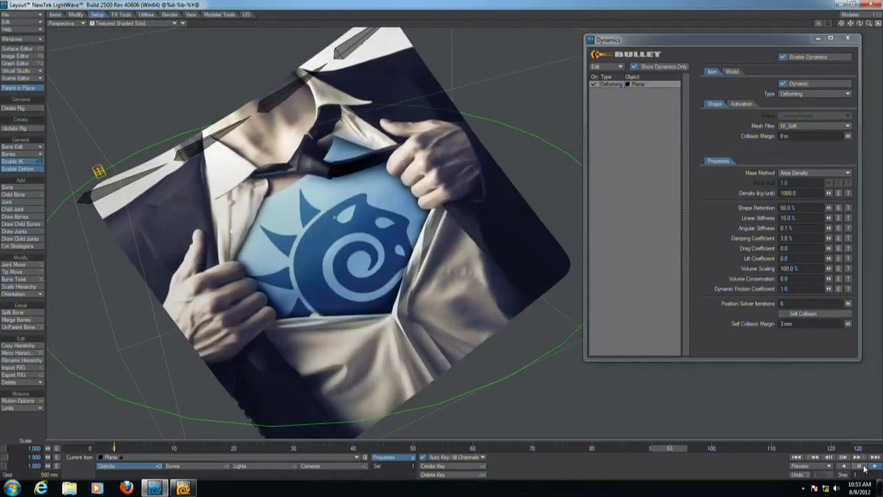
Set the plane's Linear Stiffness to 1 % and play the simulation from the start.
{"action": "left_click", "coordinate": [796, 458]}
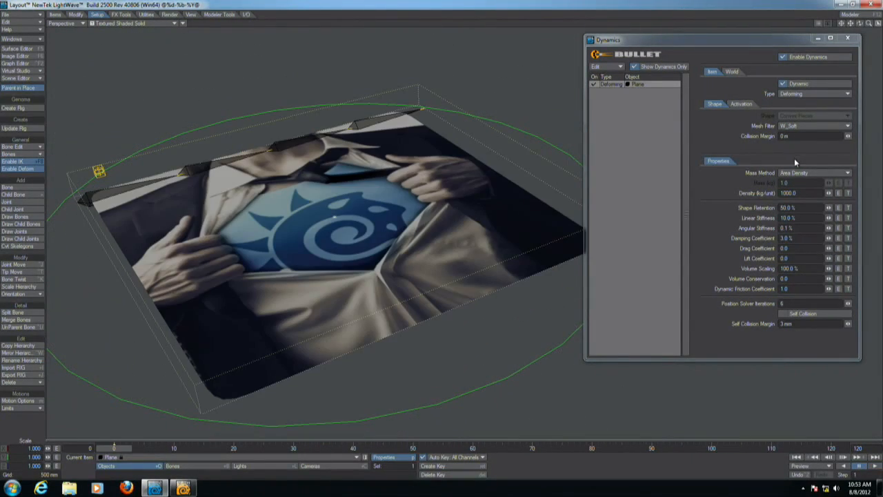
{"action": "double_click", "coordinate": [801, 218]}
{"action": "type", "text": "1"}
{"action": "key", "text": "Return"}
{"action": "left_click", "coordinate": [873, 467]}
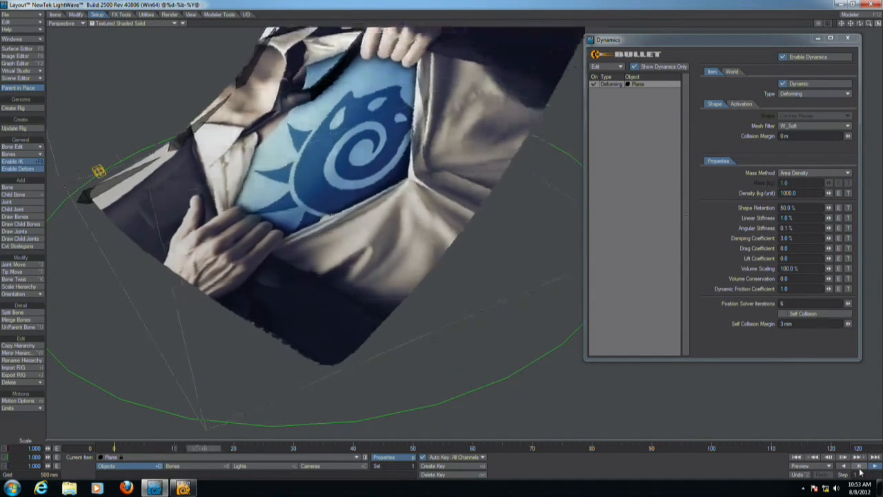
Stop playback, reset the Bullet dynamics cache from the World settings and replay the simulation from the start.
{"action": "left_click", "coordinate": [859, 467]}
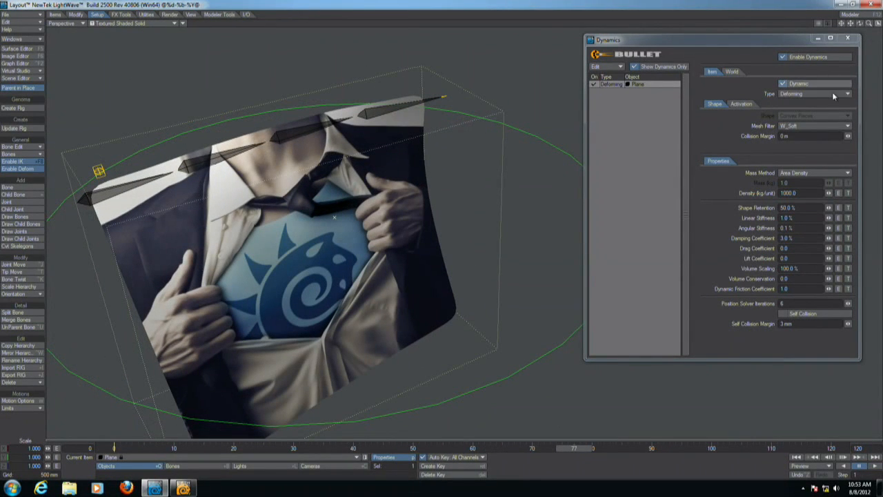
{"action": "left_click", "coordinate": [731, 71]}
{"action": "left_click", "coordinate": [805, 157]}
{"action": "left_click", "coordinate": [712, 71]}
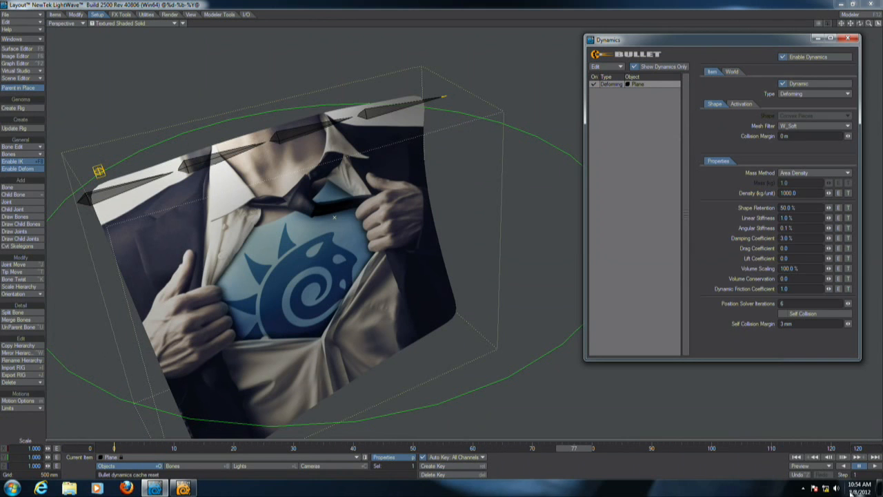
{"action": "left_click", "coordinate": [796, 464]}
{"action": "left_click", "coordinate": [863, 467]}
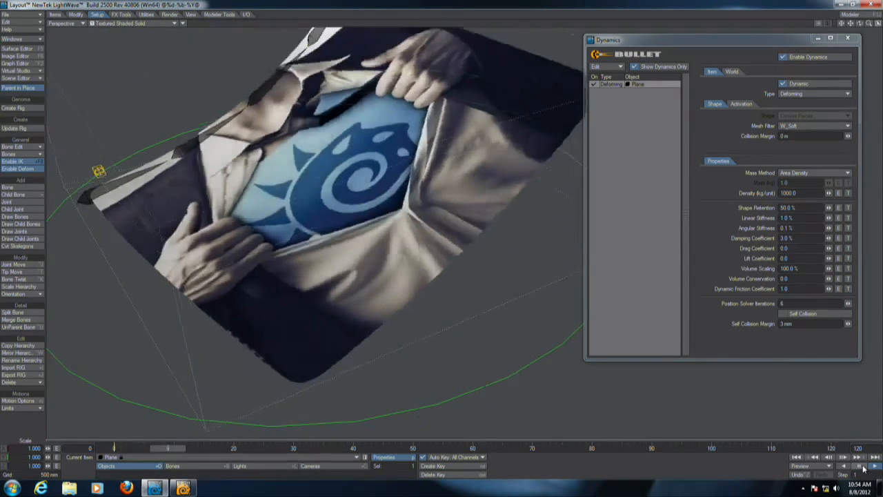
Set the plane's Shape Retention to 1 % and replay the simulation from the start.
{"action": "left_click", "coordinate": [800, 207]}
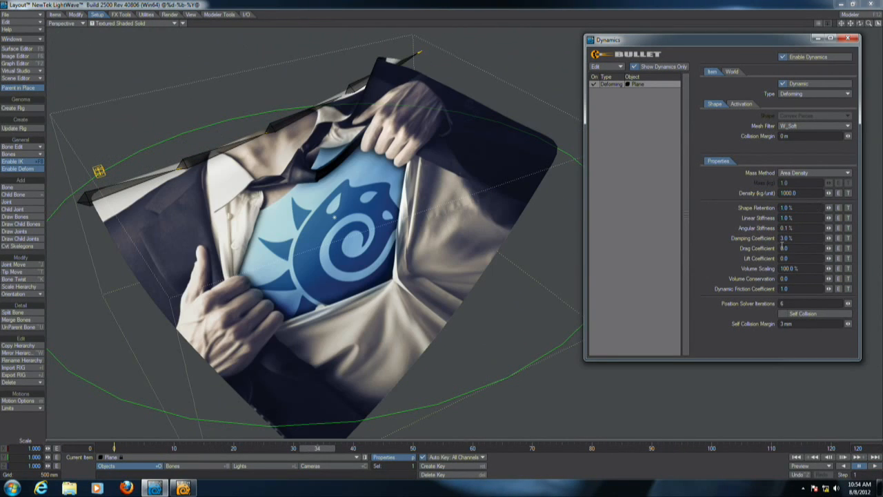
{"action": "left_click", "coordinate": [796, 458]}
{"action": "left_click", "coordinate": [861, 466]}
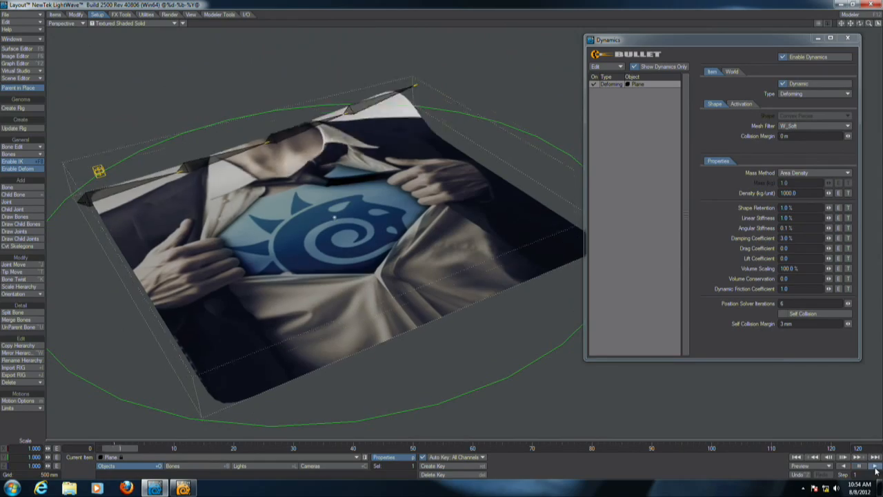
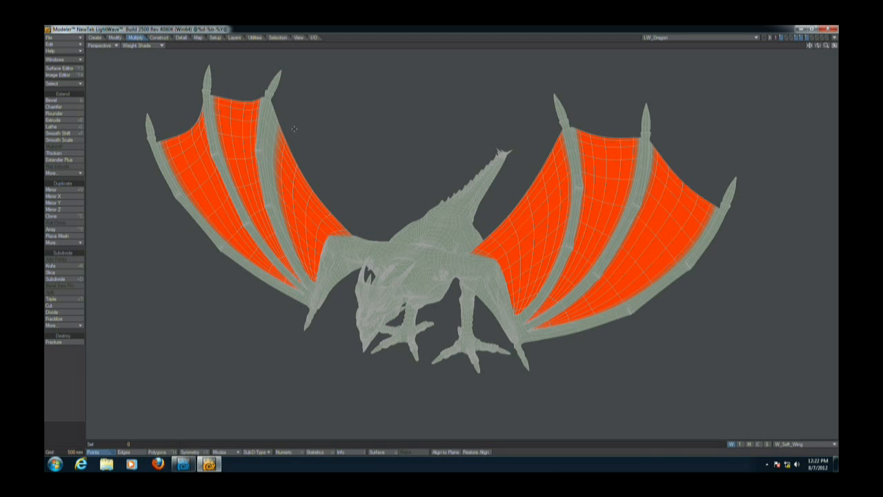
Start a new object in a four-viewport layout and create a ball primitive at the origin with the Ball tool.
{"action": "key", "text": "ctrl+n"}
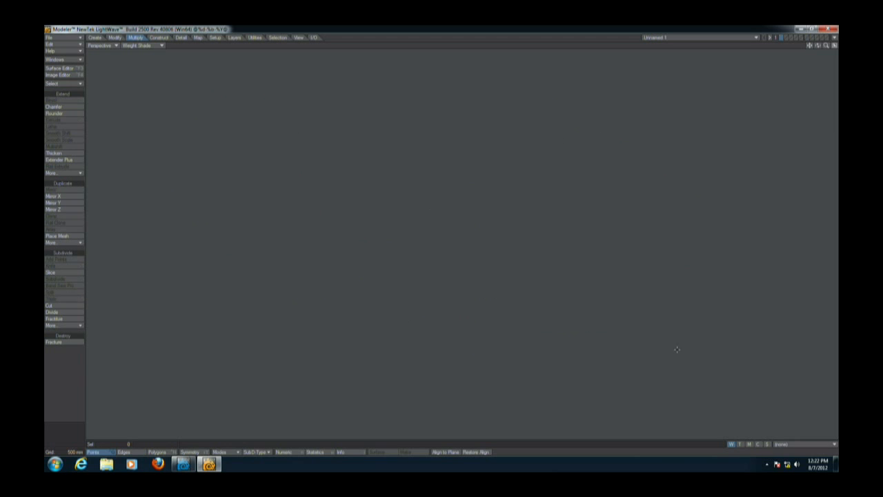
{"action": "key", "text": "KP_0"}
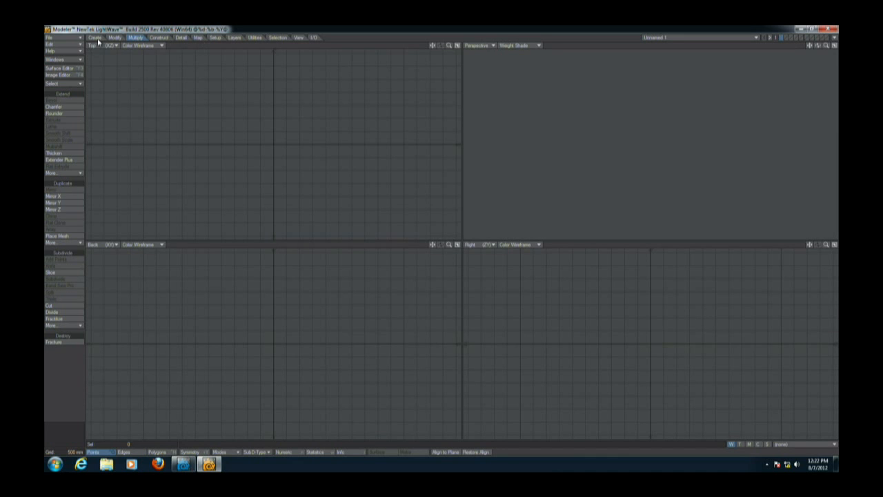
{"action": "left_click", "coordinate": [96, 38]}
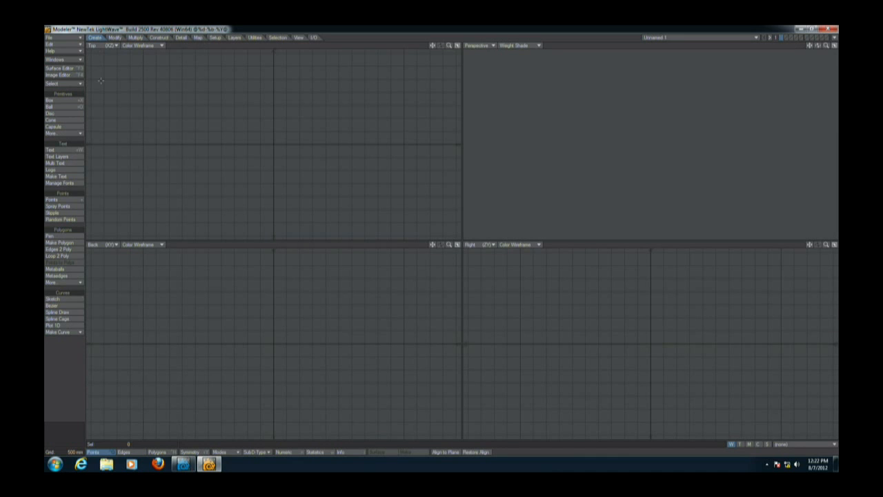
{"action": "left_click", "coordinate": [61, 107]}
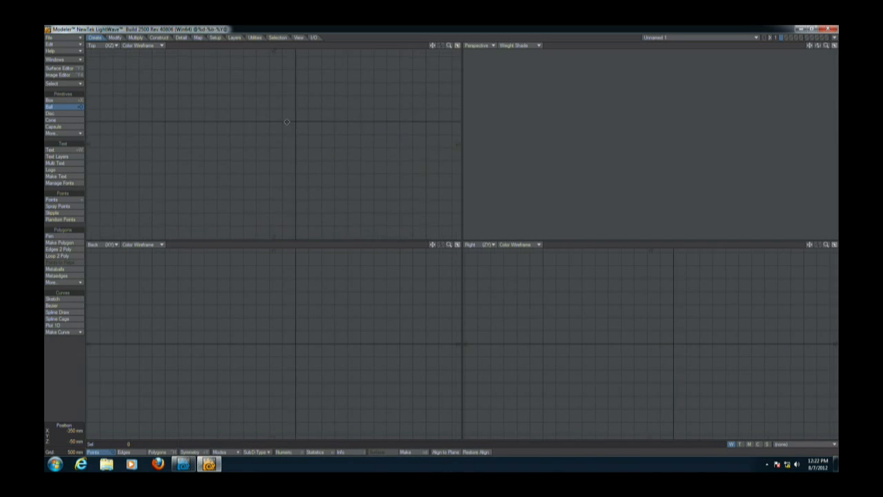
{"action": "left_click_drag", "start_coordinate": [276, 149], "coordinate": [304, 124]}
{"action": "left_click_drag", "start_coordinate": [277, 335], "coordinate": [285, 310]}
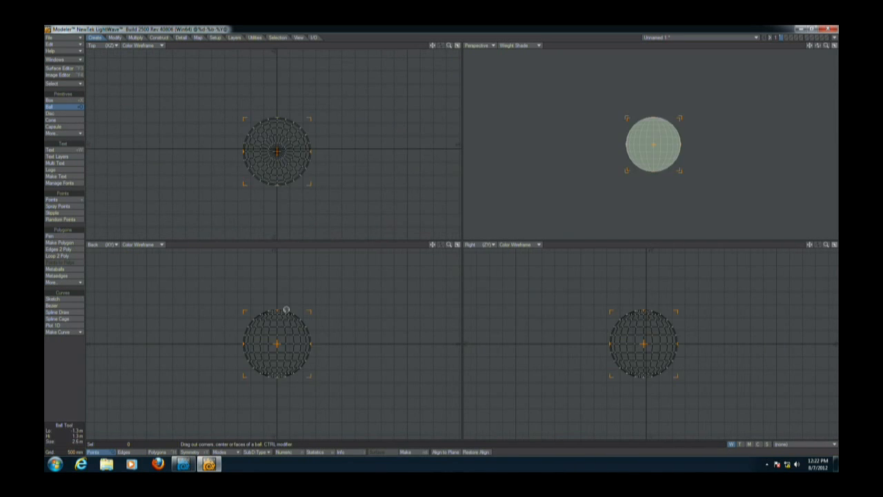
{"action": "key", "text": "space"}
{"action": "left_click_drag", "start_coordinate": [278, 310], "coordinate": [280, 384]}
Scale the ball down around its centre and fit all viewports to it.
{"action": "key", "text": "shift+h"}
{"action": "left_click_drag", "start_coordinate": [275, 339], "coordinate": [240, 340]}
{"action": "key", "text": "F2"}
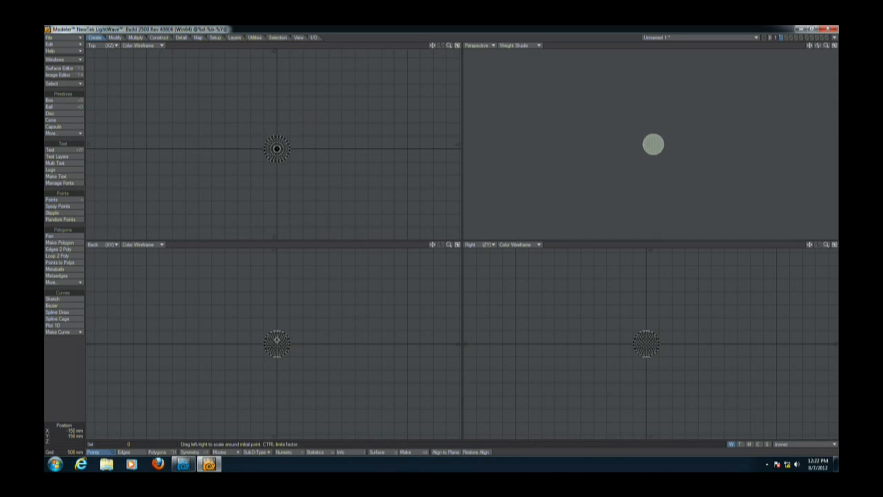
{"action": "key", "text": "a"}
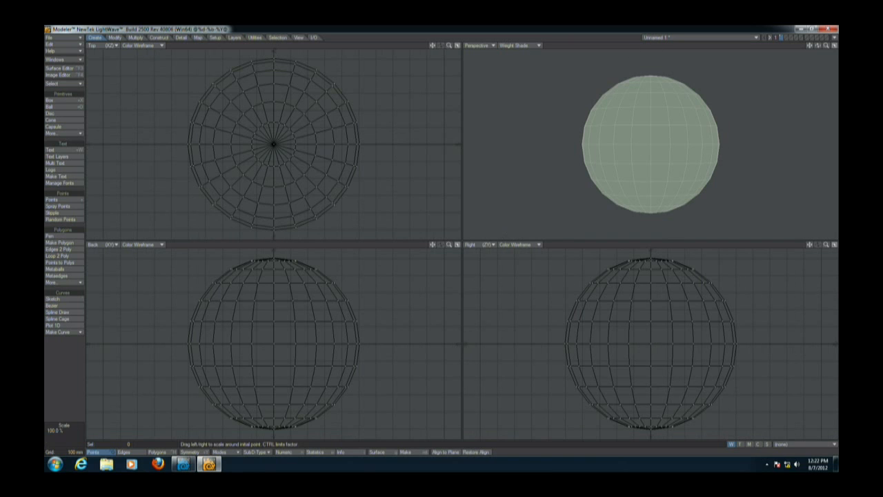
Set the perspective viewport to Textured Wire display.
{"action": "left_click", "coordinate": [521, 46]}
{"action": "left_click", "coordinate": [526, 90]}
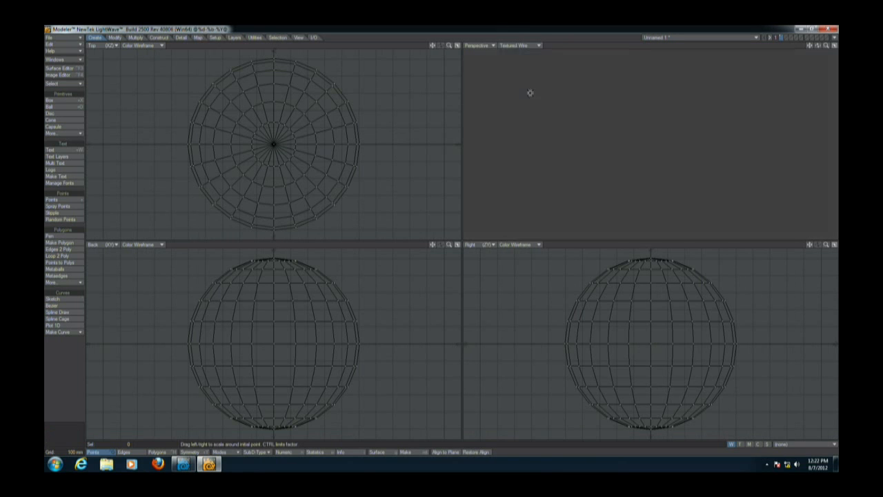
{"action": "left_click_drag", "start_coordinate": [695, 135], "coordinate": [634, 168], "text": "alt"}
{"action": "left_click_drag", "start_coordinate": [635, 168], "coordinate": [637, 164], "text": "ctrl+alt"}
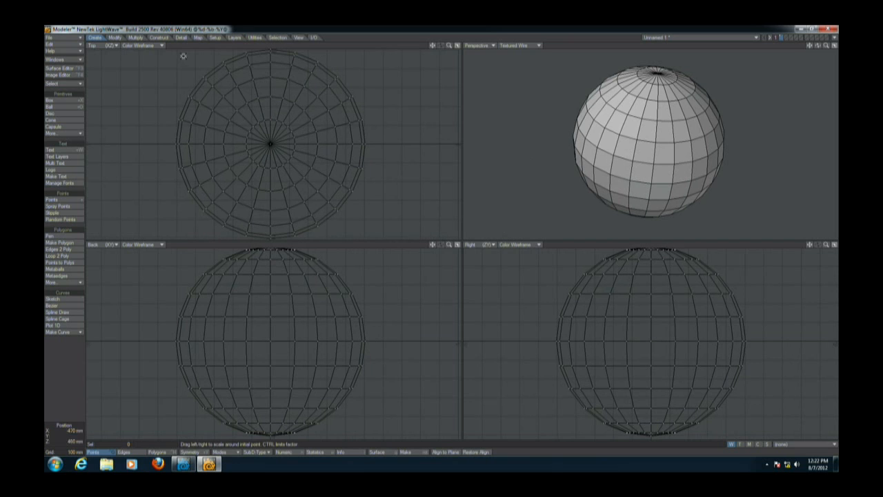
Open FiberFX, add guides to all polygons of the ball and generate the fiber strands.
{"action": "left_click", "coordinate": [216, 39]}
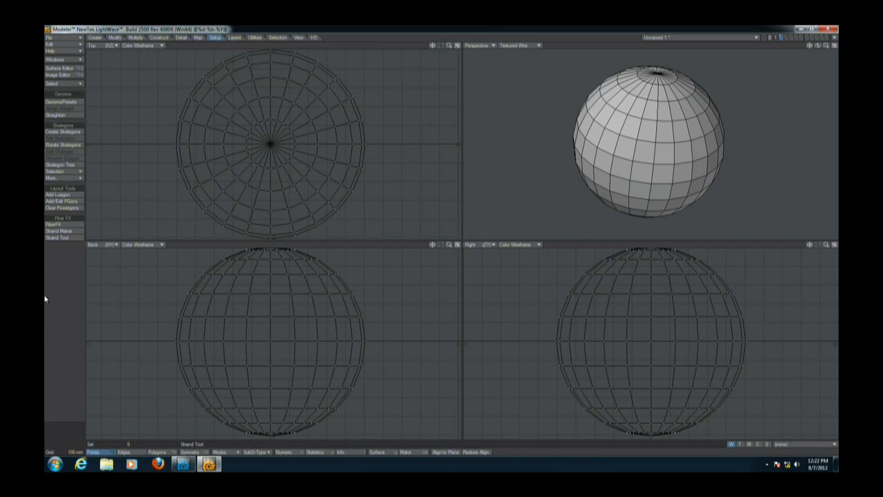
{"action": "left_click", "coordinate": [73, 222]}
{"action": "left_click", "coordinate": [115, 56]}
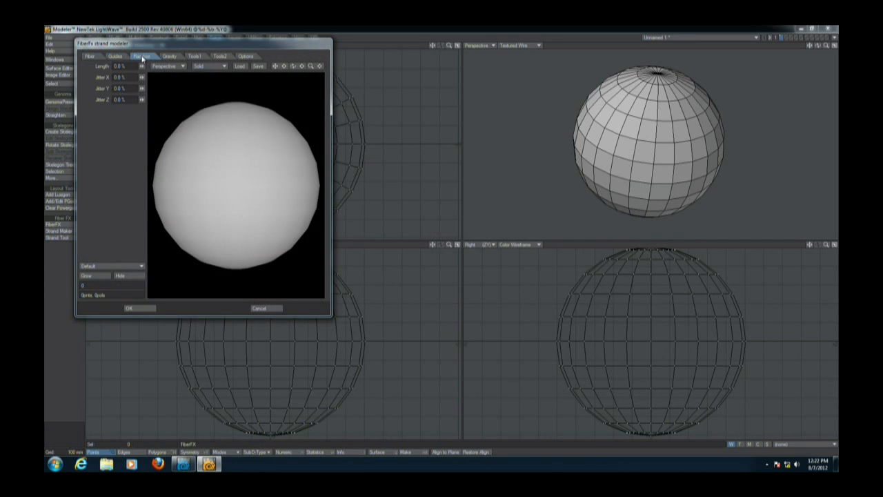
{"action": "left_click", "coordinate": [98, 87]}
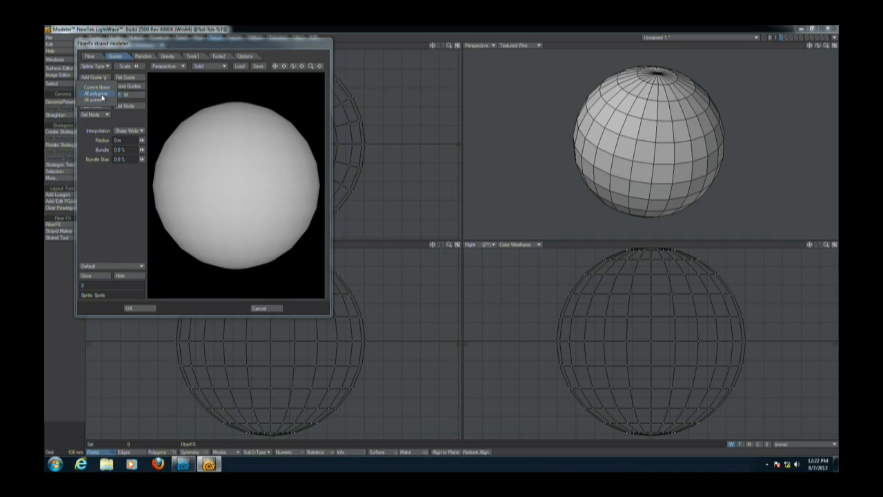
{"action": "left_click", "coordinate": [102, 102]}
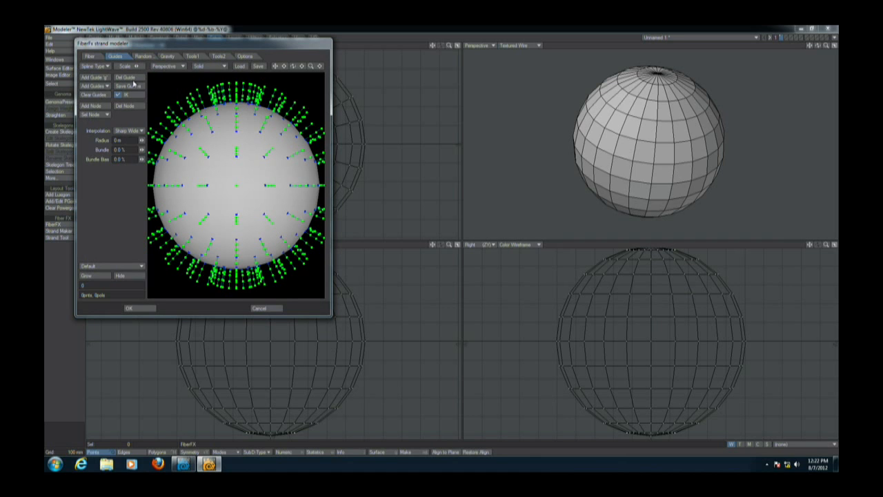
{"action": "left_click", "coordinate": [96, 107]}
{"action": "left_click", "coordinate": [141, 305]}
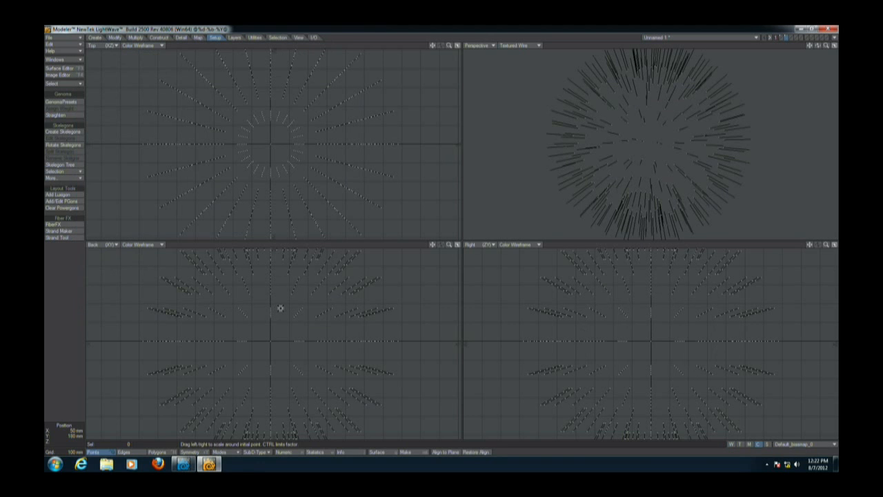
Move the fiber strands into the ball's first layer and merge overlapping points.
{"action": "key", "text": "ctrl+x"}
{"action": "key", "text": "1"}
{"action": "key", "text": "ctrl+v"}
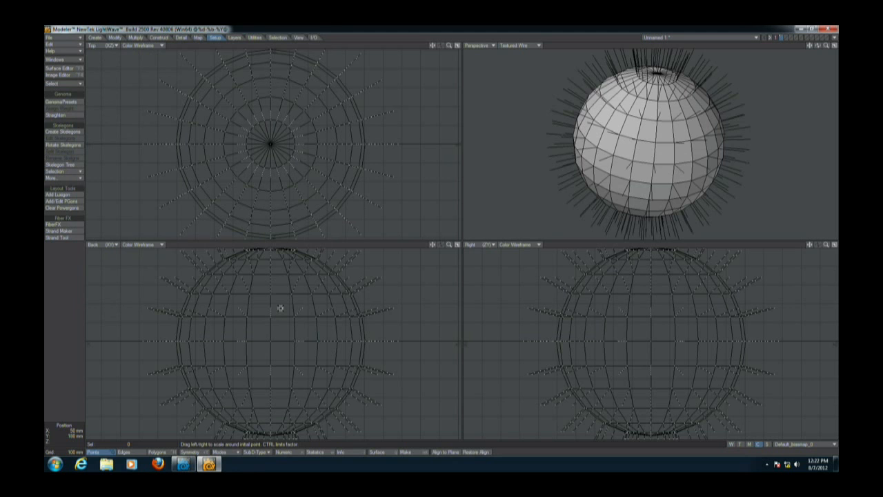
{"action": "key", "text": "m"}
{"action": "key", "text": "Return"}
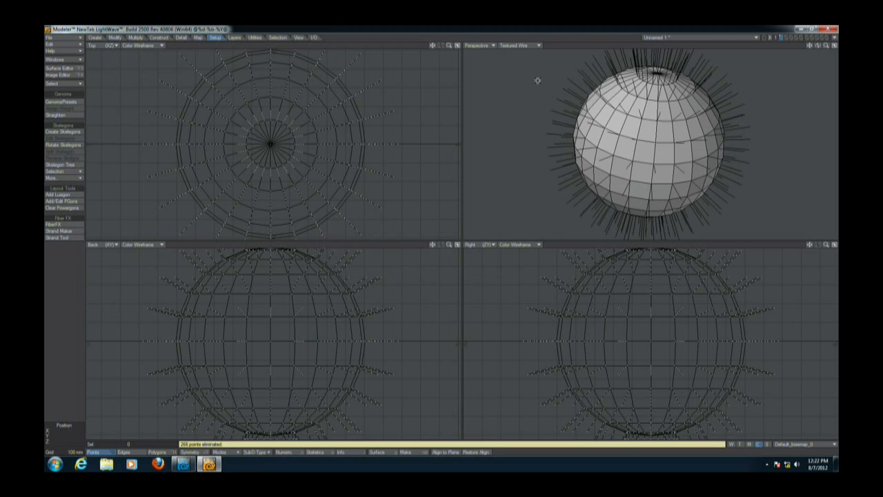
Save the object as Soft_Fibers.
{"action": "left_click_drag", "start_coordinate": [729, 172], "coordinate": [681, 142], "text": "alt"}
{"action": "scroll", "coordinate": [682, 143], "scroll_direction": "up", "scroll_amount": 1}
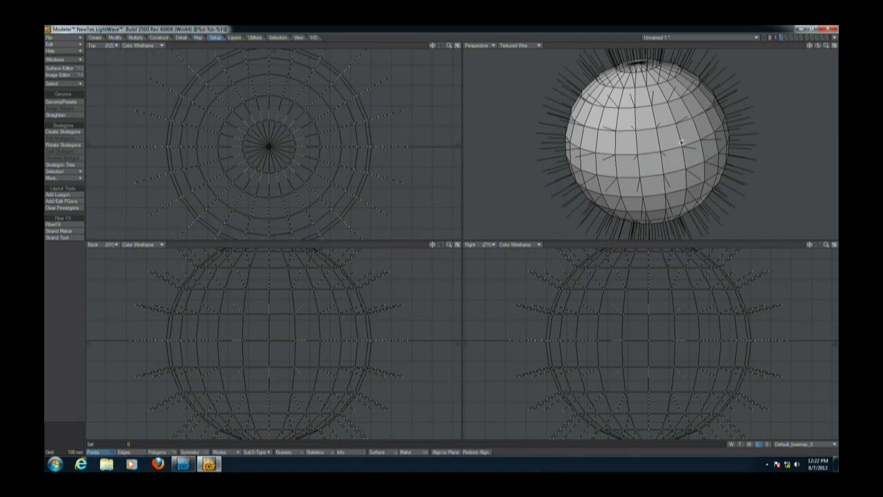
{"action": "key", "text": "shift+h"}
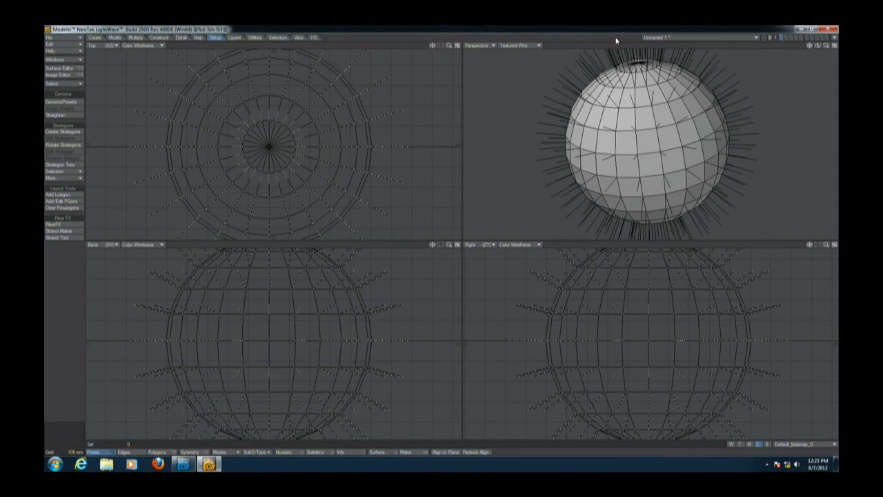
{"action": "key", "text": "s"}
{"action": "type", "text": "Soft_Fiber"}
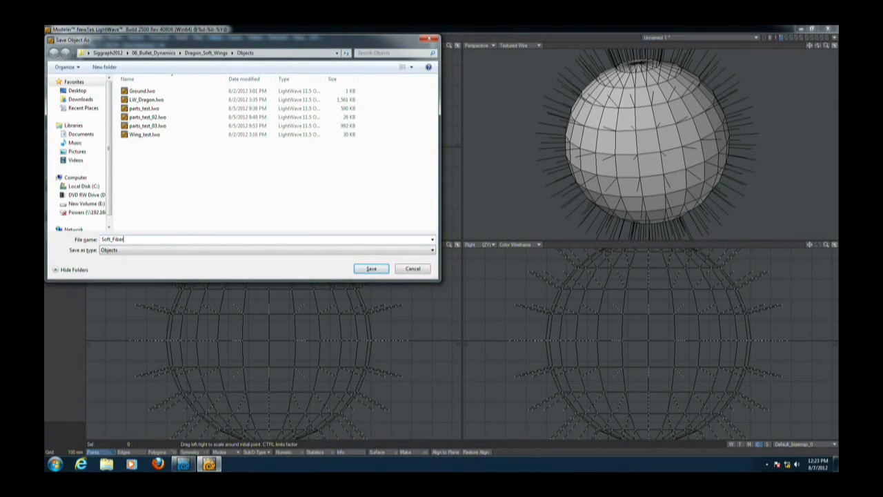
{"action": "type", "text": "s"}
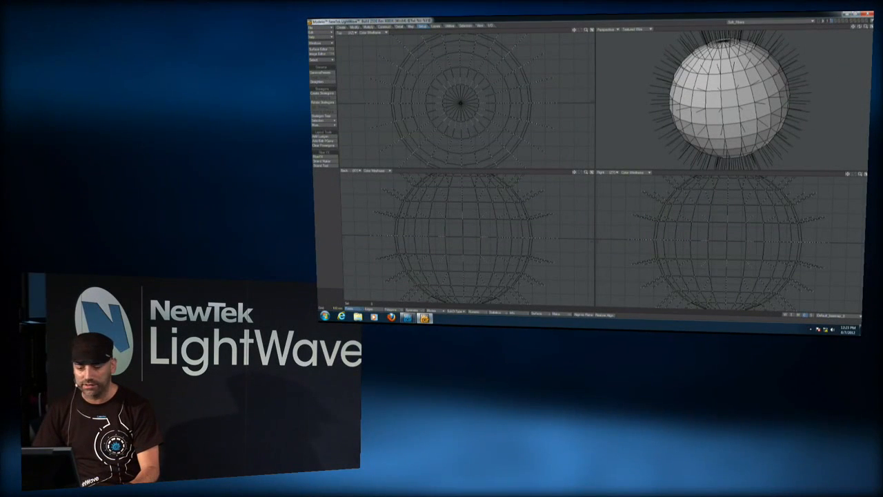
Switch to Layout, rotate the Soft_Fibers object and undo the rotation.
{"action": "key", "text": "F12"}
{"action": "left_click_drag", "start_coordinate": [615, 185], "coordinate": [649, 181], "text": "ctrl+alt"}
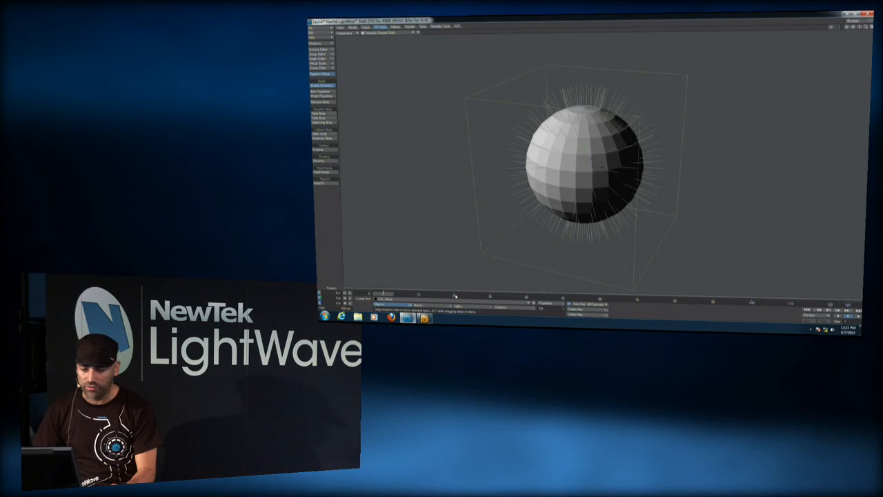
{"action": "left_click_drag", "start_coordinate": [670, 265], "coordinate": [559, 243]}
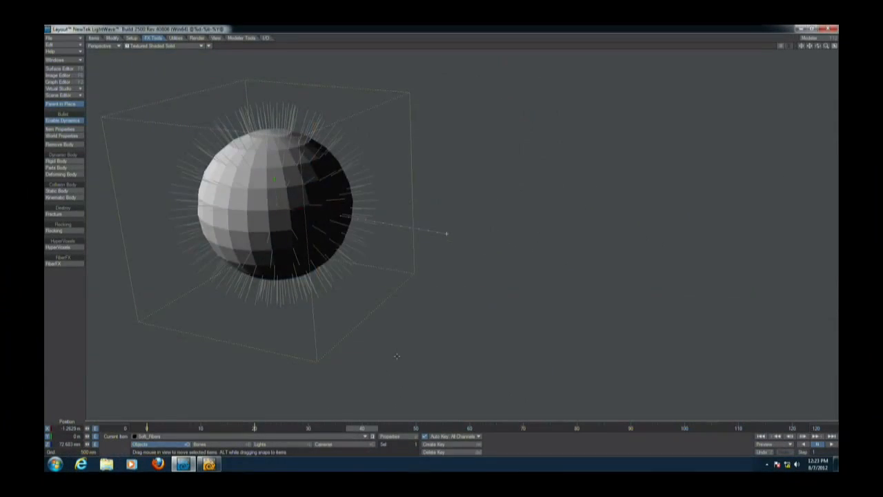
{"action": "left_click_drag", "start_coordinate": [397, 356], "coordinate": [731, 414]}
{"action": "key", "text": "y"}
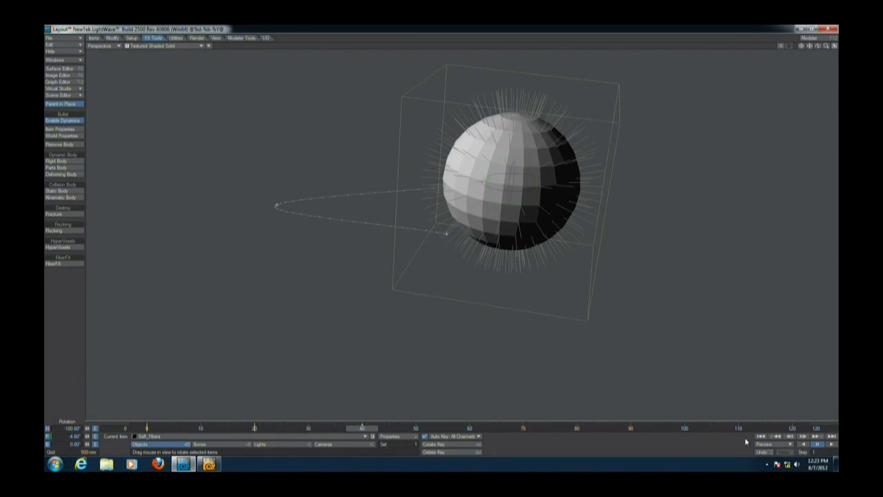
{"action": "key", "text": "ctrl+z"}
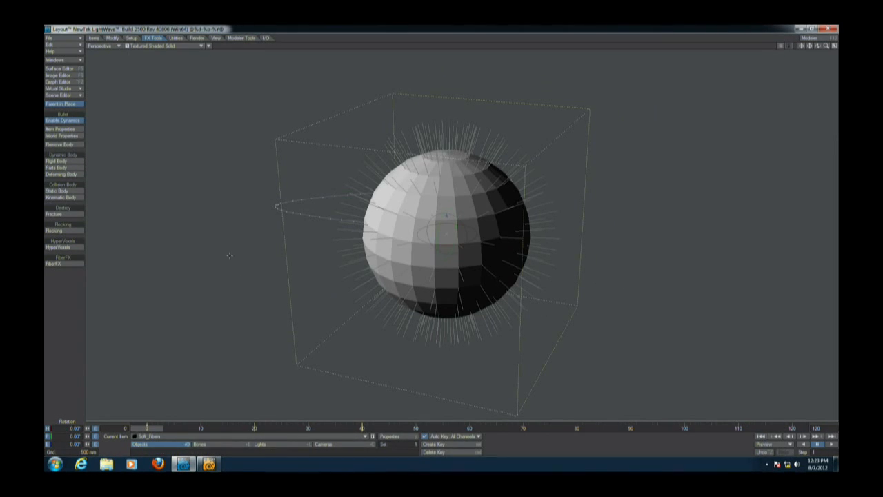
Open the Bullet item properties for Soft_Fibers and play the simulation, stopping and rewinding it to the start.
{"action": "left_click", "coordinate": [61, 129]}
{"action": "left_click_drag", "start_coordinate": [671, 65], "coordinate": [652, 58]}
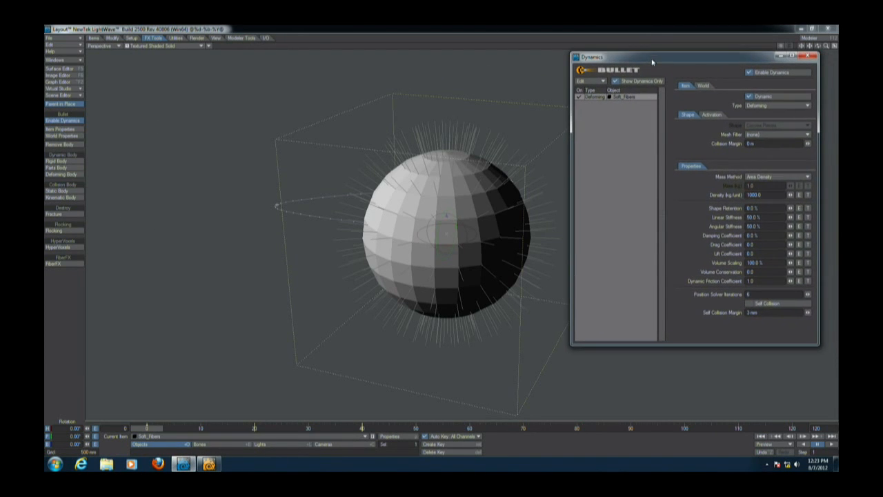
{"action": "left_click", "coordinate": [832, 445]}
{"action": "left_click", "coordinate": [818, 446]}
{"action": "left_click", "coordinate": [760, 437]}
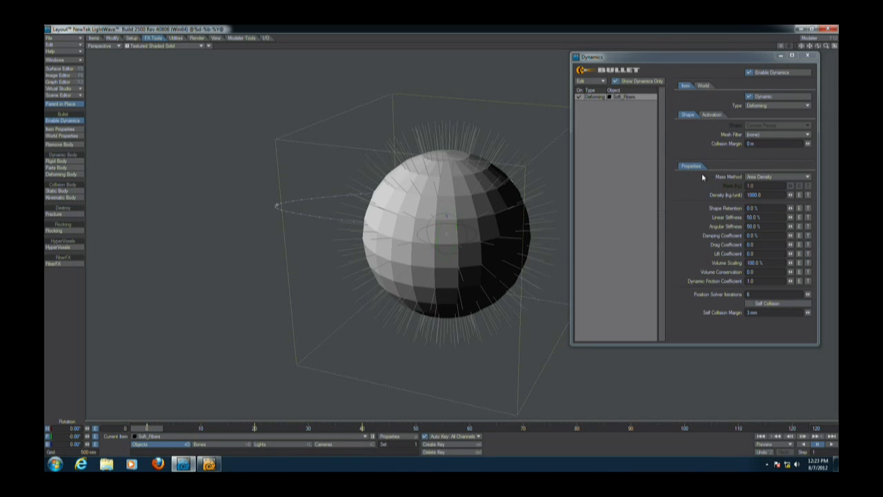
Return to Modeler and switch the perspective viewport to Weight Shade with weight maps active.
{"action": "key", "text": "F12"}
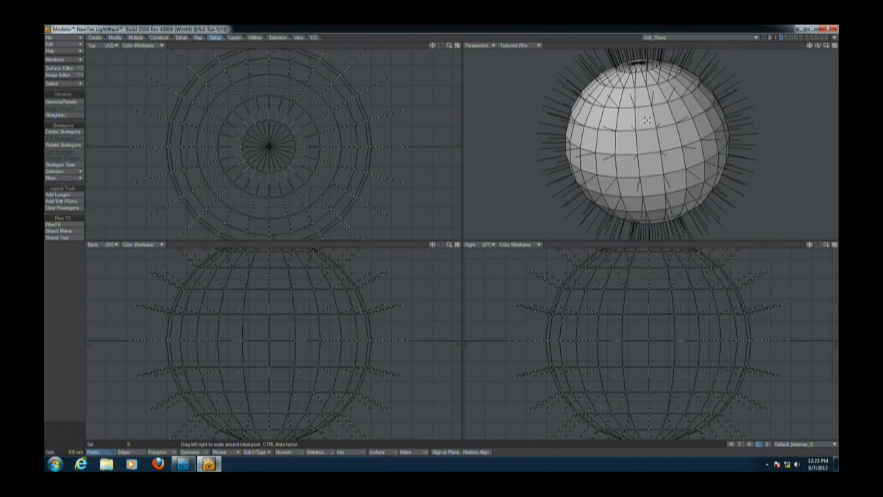
{"action": "key", "text": "KP_7"}
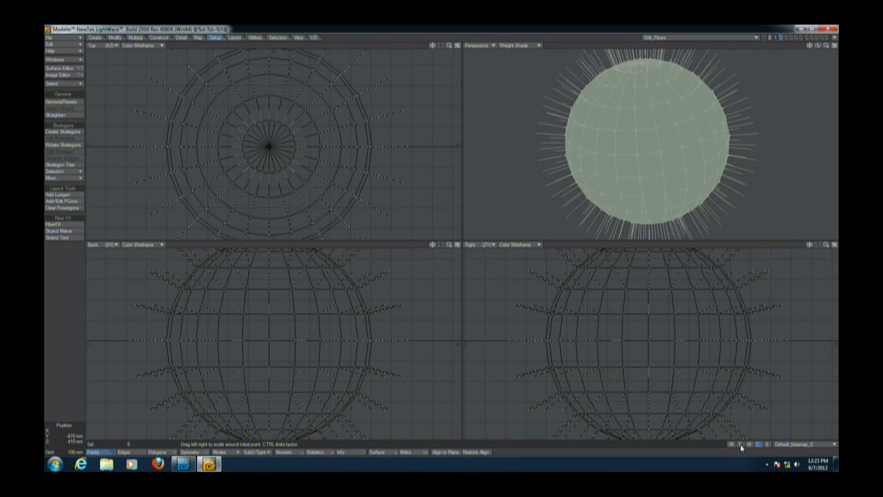
{"action": "left_click", "coordinate": [731, 444]}
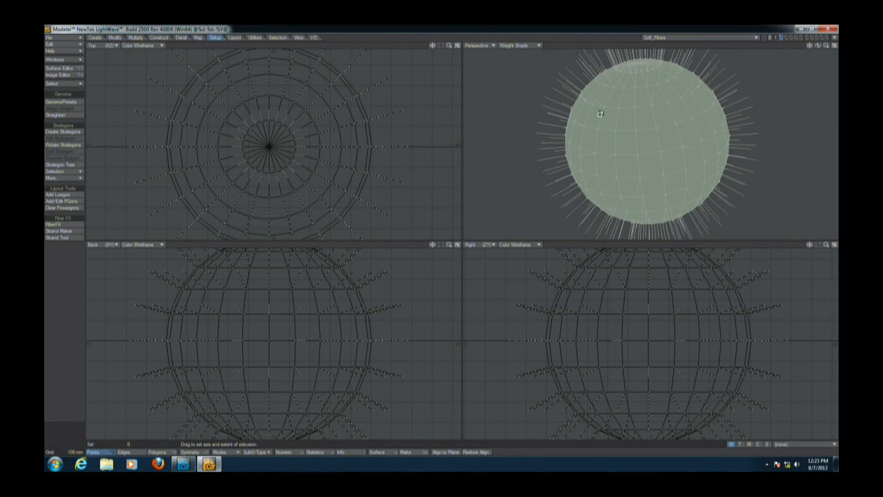
Select Default_weightmap as the weight map, try applying weights to the fibers, and undo the attempt.
{"action": "left_click_drag", "start_coordinate": [620, 124], "coordinate": [597, 113]}
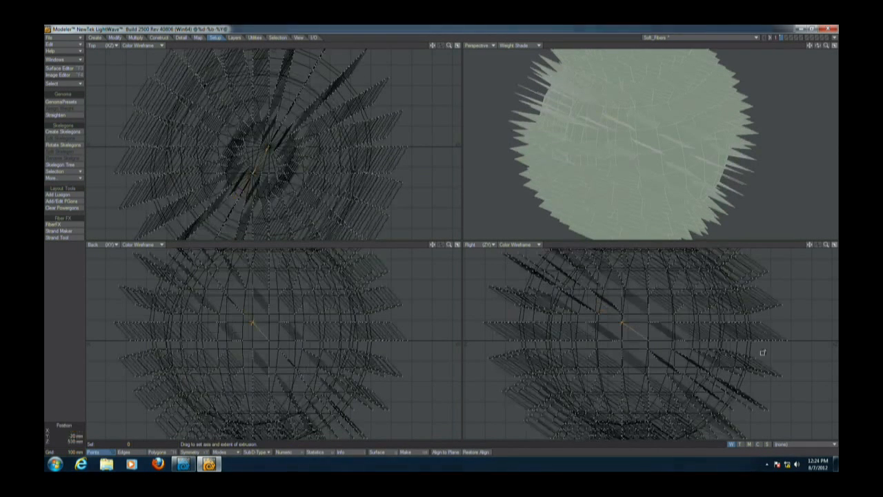
{"action": "left_click", "coordinate": [795, 445]}
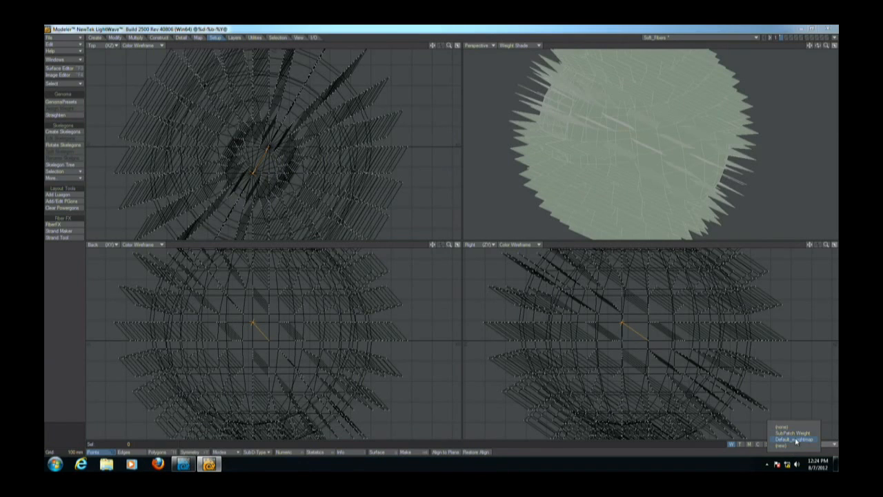
{"action": "left_click", "coordinate": [794, 435]}
{"action": "left_click_drag", "start_coordinate": [553, 101], "coordinate": [620, 192], "text": "alt"}
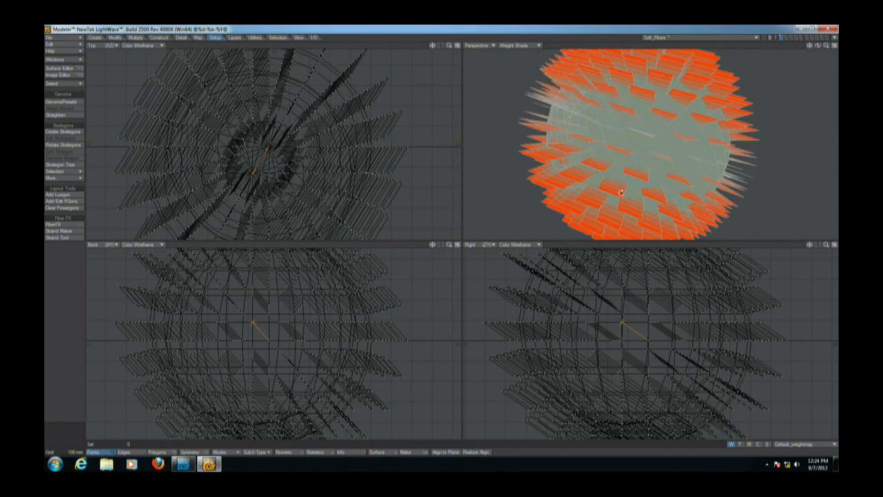
{"action": "key", "text": "ctrl+z"}
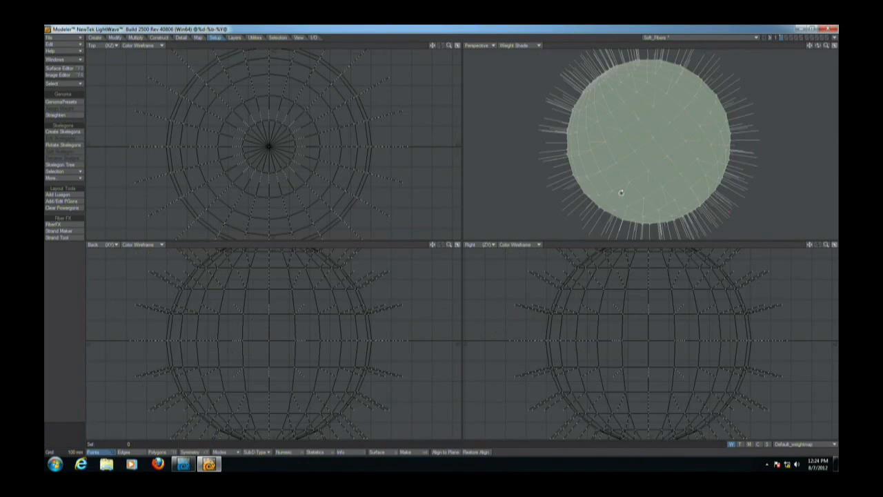
Back in Layout, open the texture editor for the Shape Retention setting and set the layer type to Gradient.
{"action": "key", "text": "alt+Tab"}
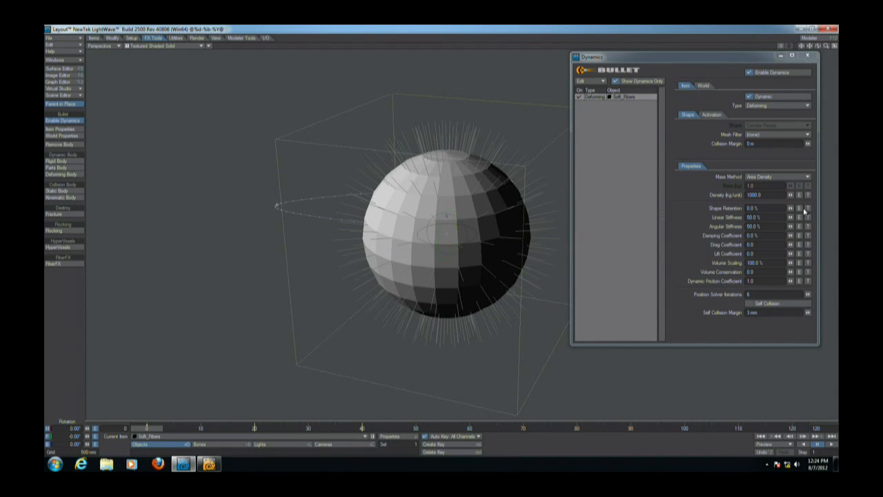
{"action": "left_click", "coordinate": [807, 208]}
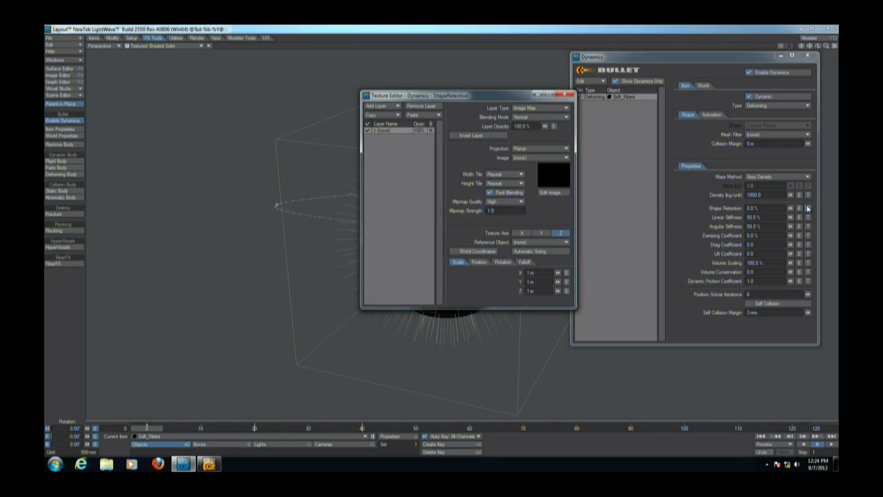
{"action": "left_click", "coordinate": [538, 108]}
{"action": "left_click", "coordinate": [528, 122]}
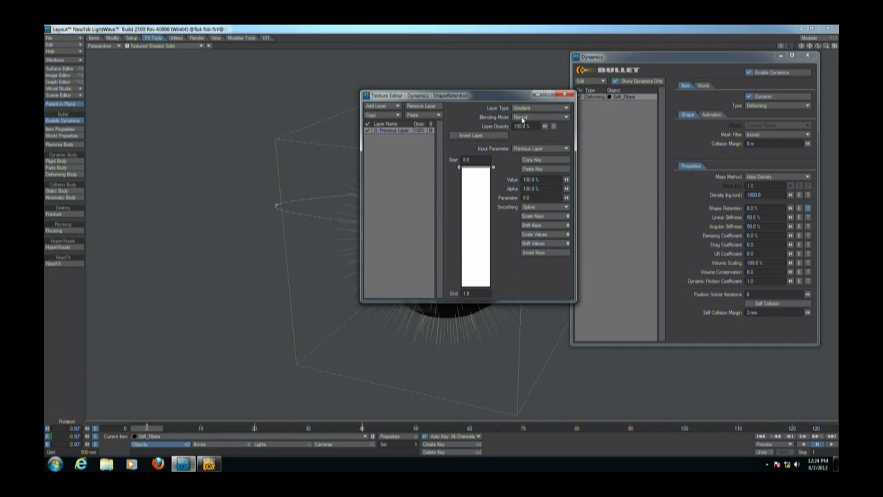
Set the Shape Retention gradient's input parameter to Weight Map using Default_weightmap.
{"action": "left_click", "coordinate": [542, 148]}
{"action": "left_click", "coordinate": [532, 179]}
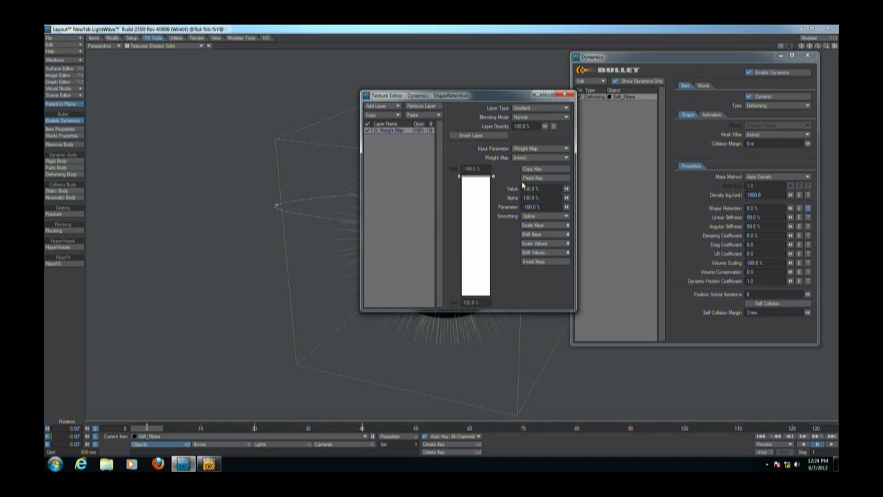
{"action": "left_click", "coordinate": [541, 148]}
{"action": "left_click", "coordinate": [585, 174]}
{"action": "left_click", "coordinate": [543, 159]}
{"action": "left_click", "coordinate": [551, 170]}
{"action": "left_click_drag", "start_coordinate": [486, 98], "coordinate": [669, 103]}
Add a key to the gradient and set its value to 0%.
{"action": "left_click_drag", "start_coordinate": [657, 213], "coordinate": [674, 301]}
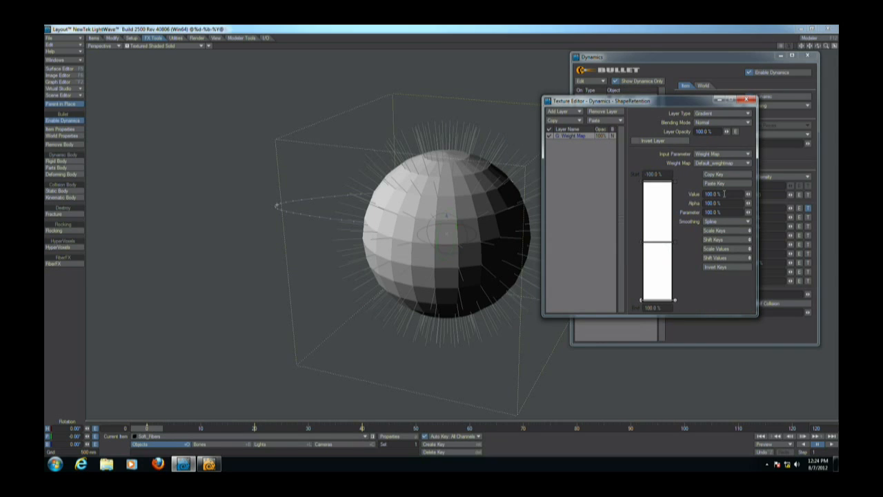
{"action": "type", "text": "0"}
{"action": "key", "text": "Return"}
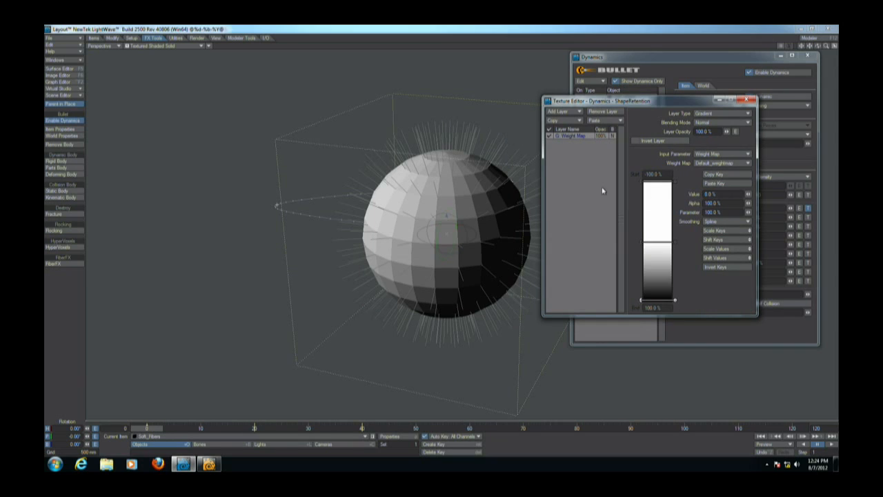
Play the simulation from the start and switch the viewport to Textured Shaded Solid Wireframe.
{"action": "left_click", "coordinate": [765, 436]}
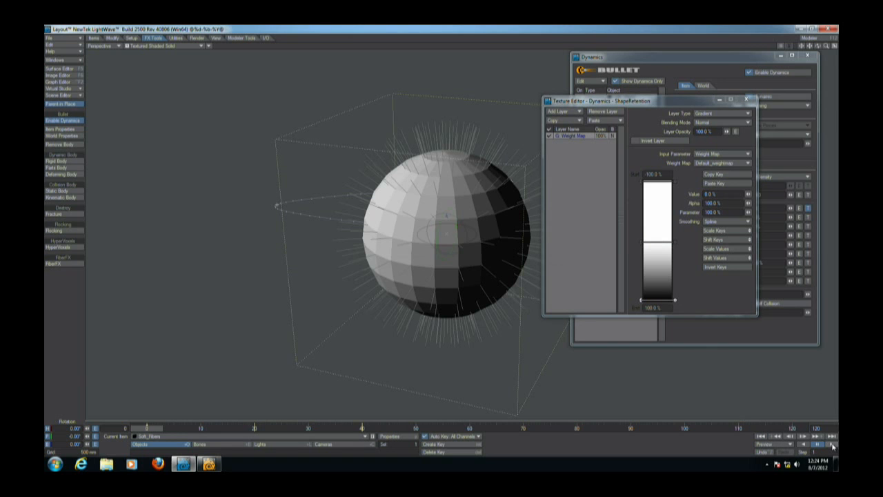
{"action": "left_click", "coordinate": [832, 446]}
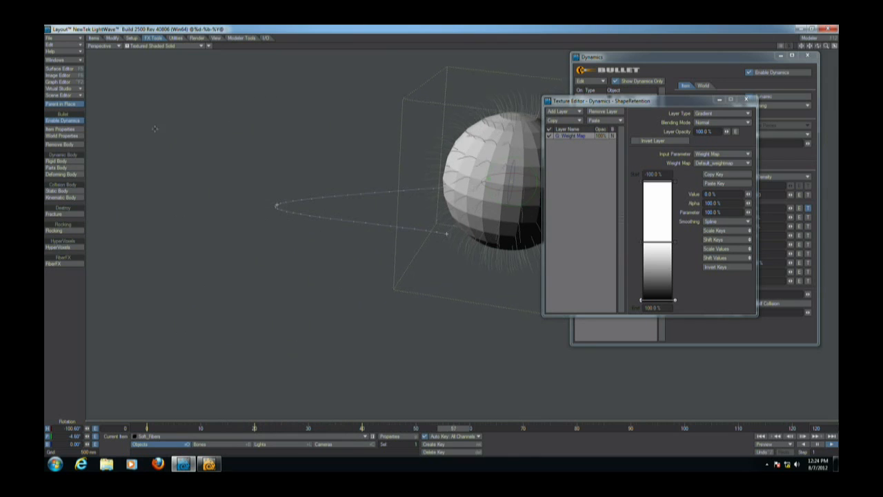
{"action": "left_click", "coordinate": [166, 45]}
{"action": "left_click", "coordinate": [197, 71]}
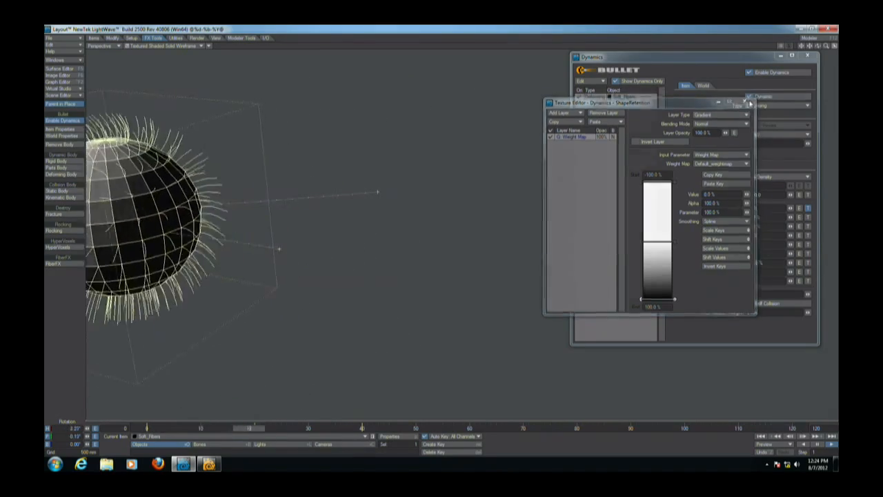
Close the texture editor and rewind the timeline to the first frame.
{"action": "left_click", "coordinate": [750, 102]}
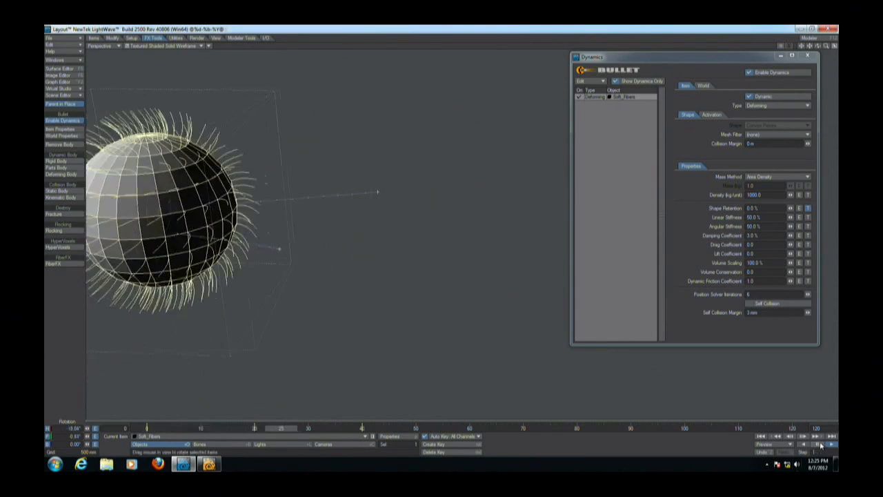
{"action": "left_click", "coordinate": [759, 436]}
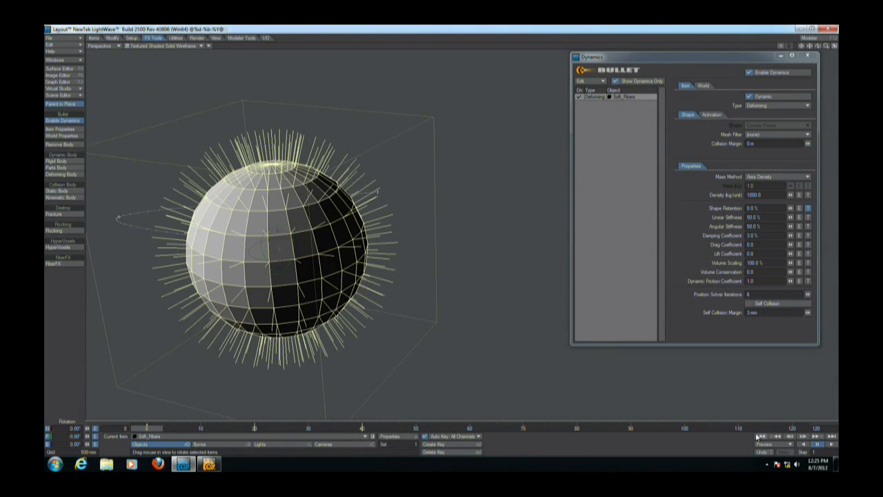
{"action": "key", "text": "ctrl+F5"}
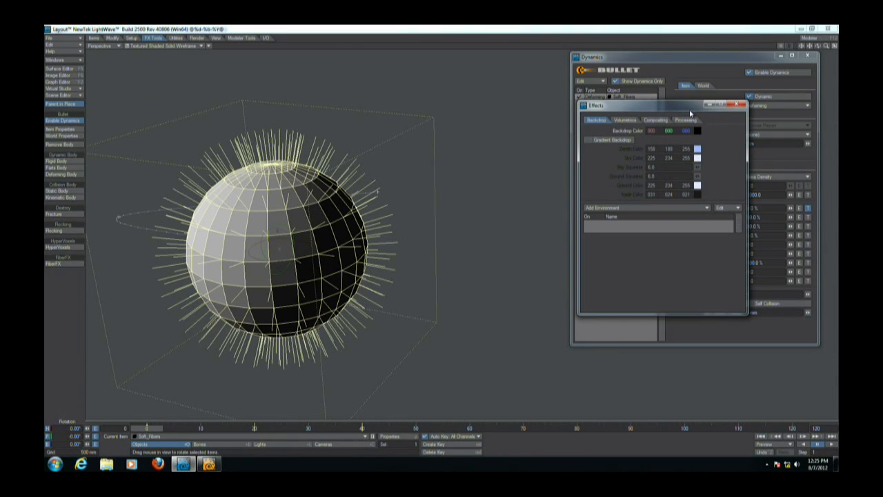
{"action": "left_click", "coordinate": [738, 105]}
Reopen the Shape Retention texture and move the lower gradient key up to about 54% parameter.
{"action": "left_click", "coordinate": [808, 208]}
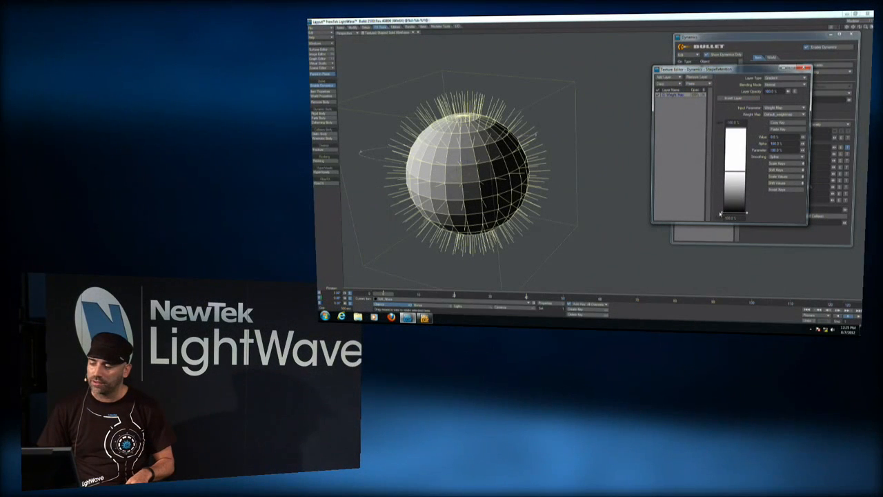
{"action": "left_click_drag", "start_coordinate": [723, 214], "coordinate": [722, 193]}
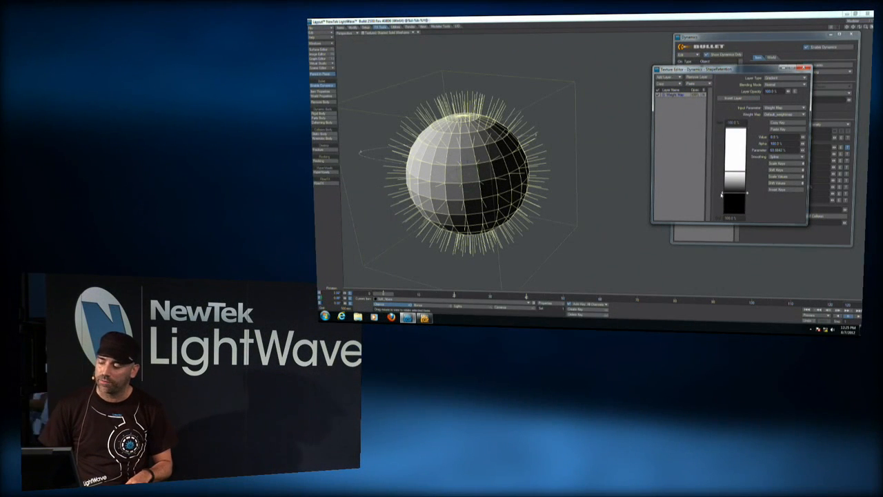
Play the soft-body simulation and rewind it to the start.
{"action": "left_click", "coordinate": [858, 317]}
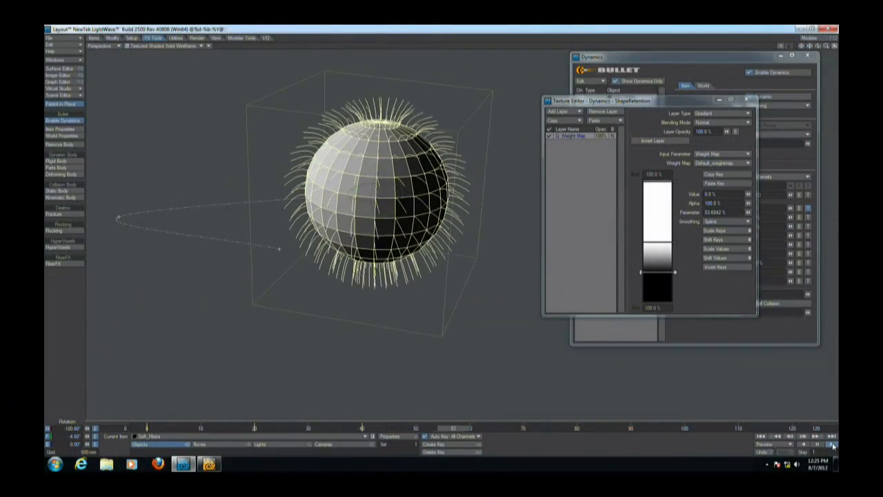
{"action": "left_click", "coordinate": [761, 437]}
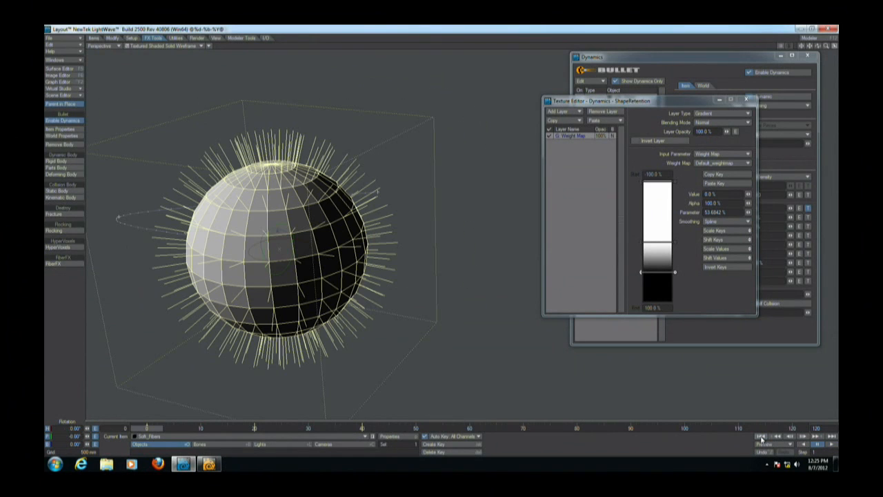
Open the FiberFX pixel filter from the Effects processing settings and close the Dynamics panel.
{"action": "key", "text": "ctrl+F5"}
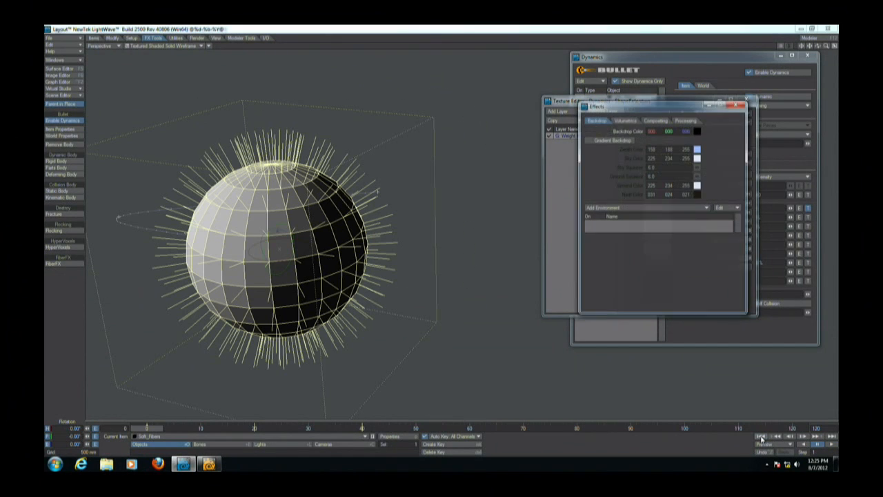
{"action": "left_click", "coordinate": [685, 120]}
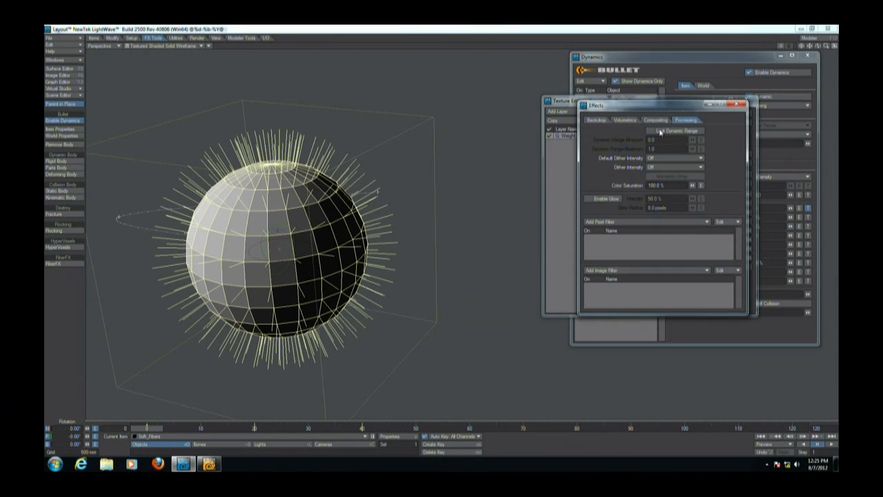
{"action": "left_click", "coordinate": [643, 222]}
{"action": "left_click", "coordinate": [645, 225]}
{"action": "double_click", "coordinate": [635, 237]}
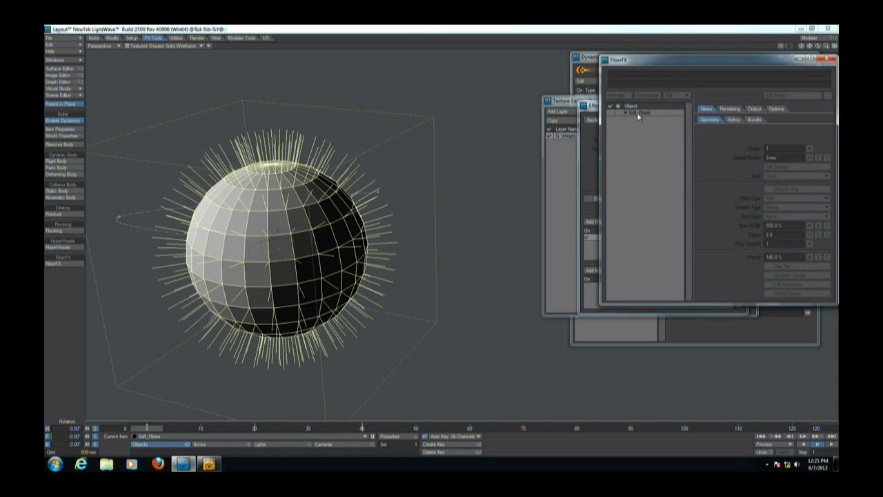
{"action": "left_click", "coordinate": [589, 89]}
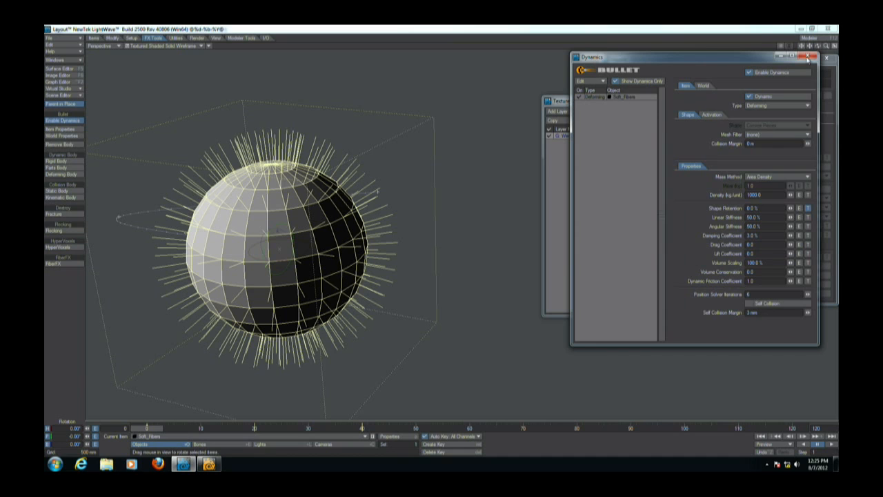
{"action": "left_click", "coordinate": [808, 58]}
Enable FiberFX fibers on Soft_Fibers and its Default layer.
{"action": "double_click", "coordinate": [647, 111]}
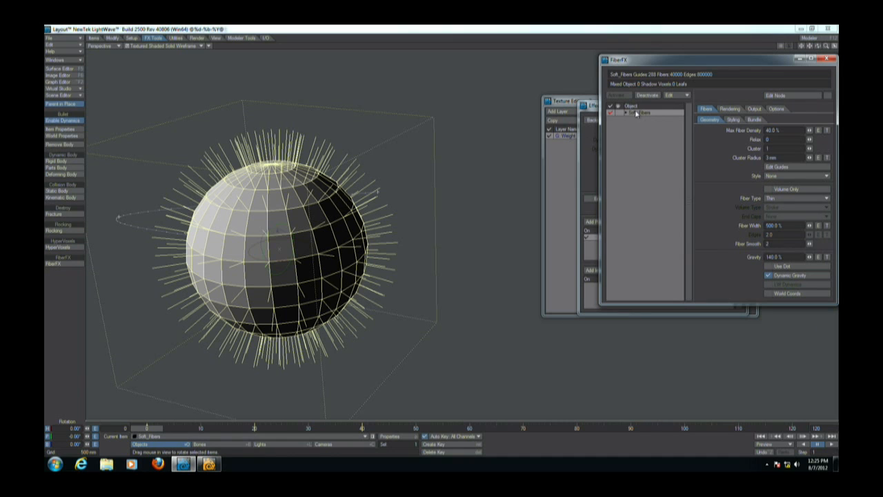
{"action": "left_click", "coordinate": [625, 113]}
{"action": "left_click", "coordinate": [635, 120]}
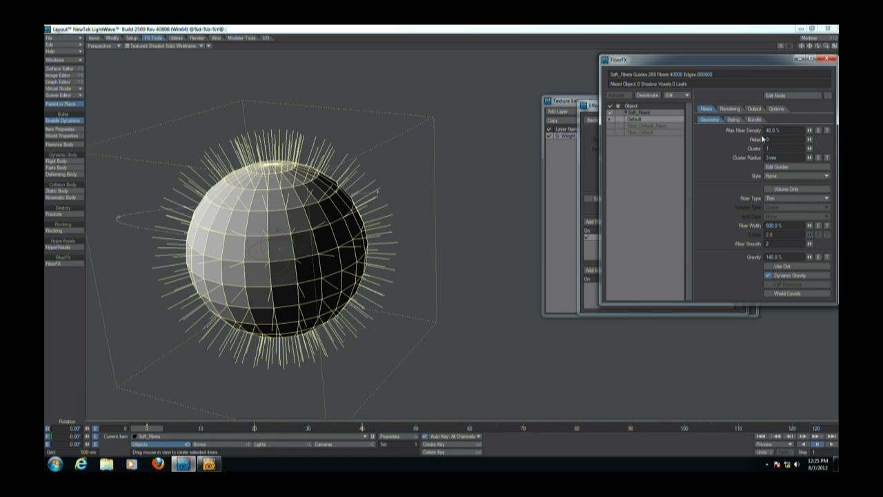
{"action": "left_click", "coordinate": [618, 112]}
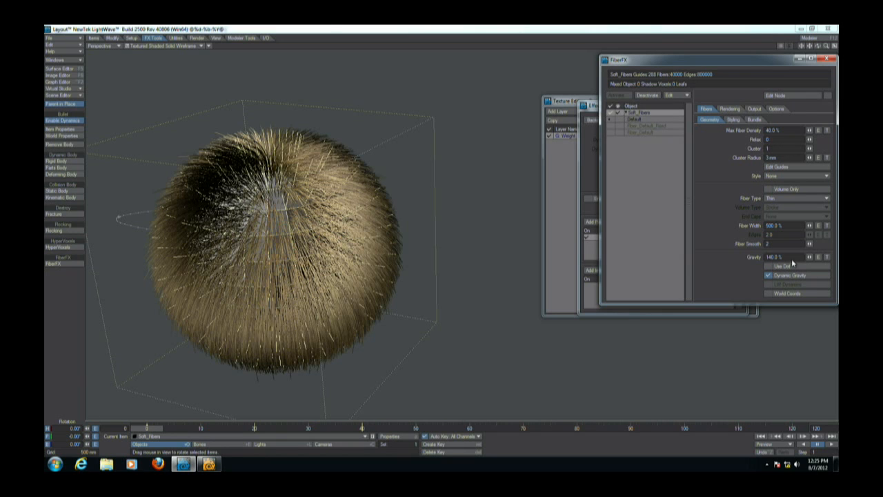
Set the fiber Gravity to 0% and Max Fiber Density to 5%.
{"action": "key", "text": "Return"}
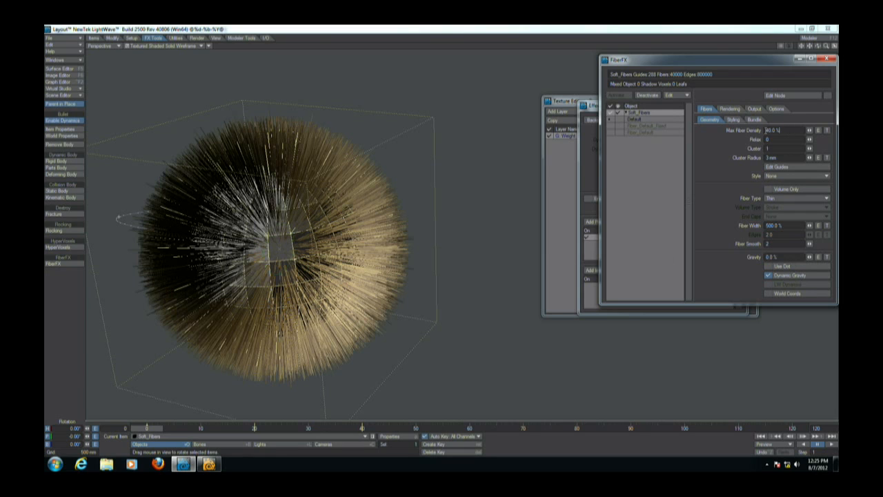
{"action": "type", "text": "5"}
{"action": "key", "text": "Return"}
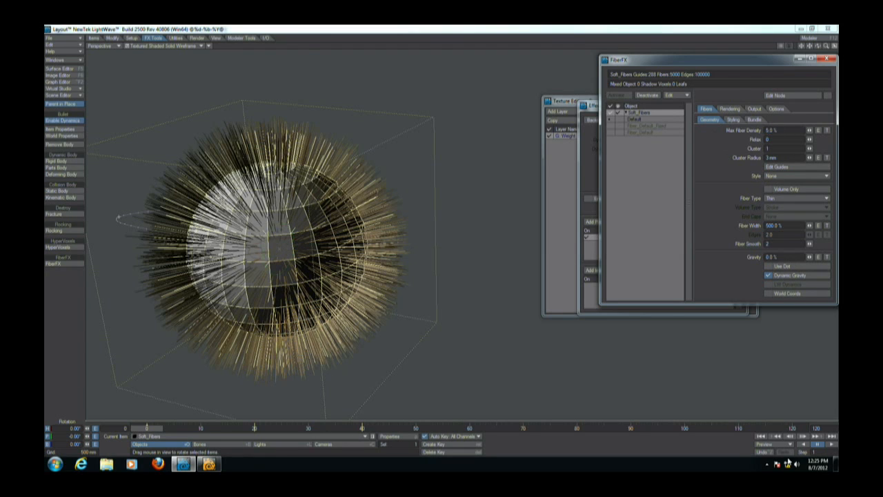
Play the haired simulation, stop it, and rewind to the first frame.
{"action": "left_click", "coordinate": [832, 445]}
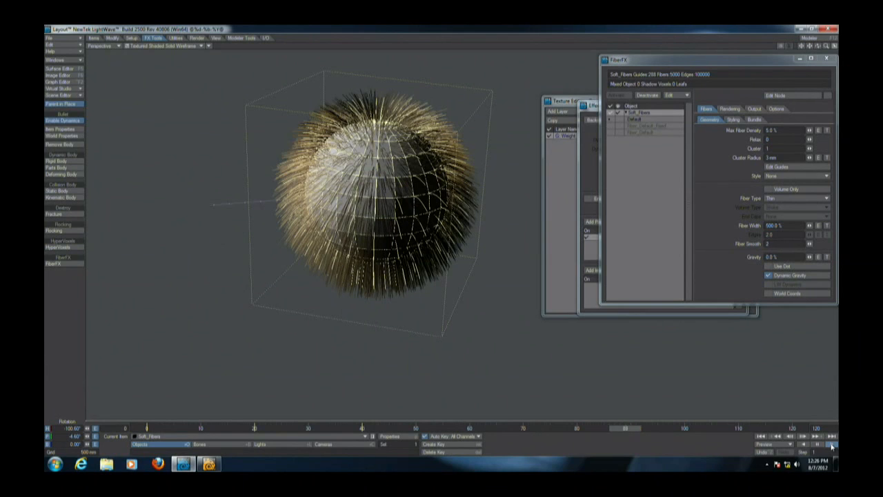
{"action": "left_click", "coordinate": [816, 445]}
{"action": "key", "text": "t"}
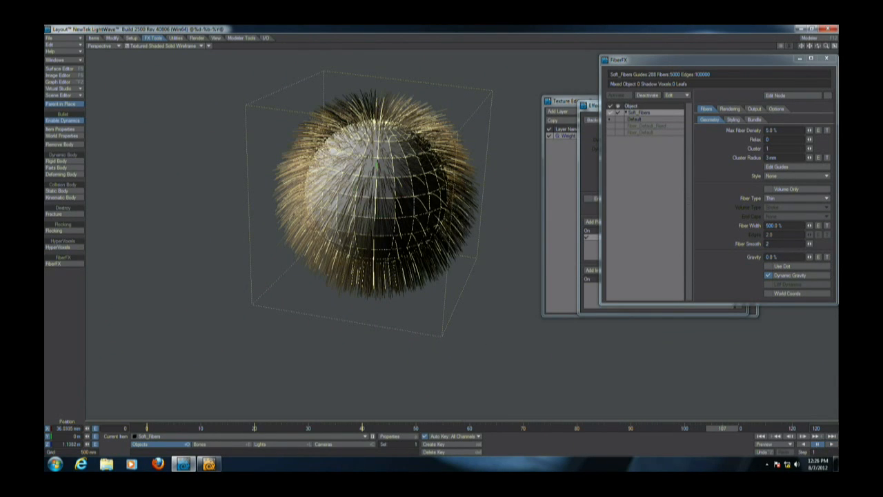
{"action": "left_click_drag", "start_coordinate": [376, 173], "coordinate": [273, 237]}
{"action": "left_click", "coordinate": [764, 438]}
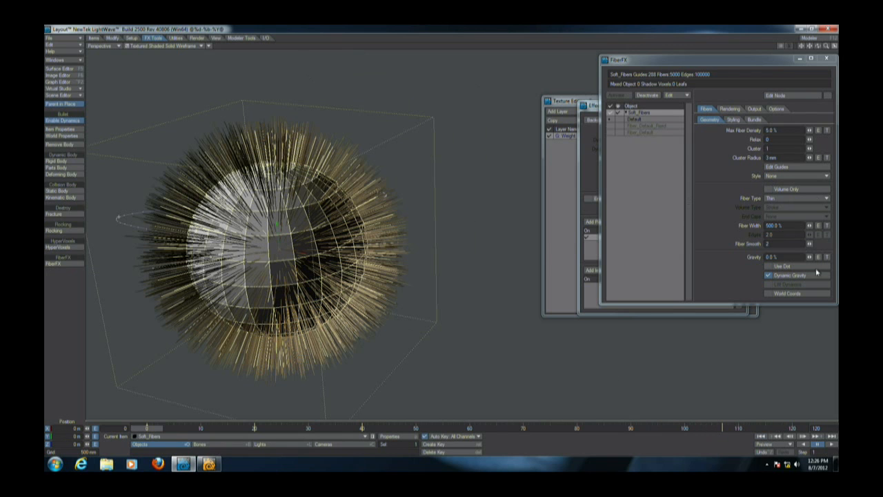
Disable the FiberFX fibers on Soft_Fibers and replay the simulation from the start.
{"action": "left_click", "coordinate": [830, 445]}
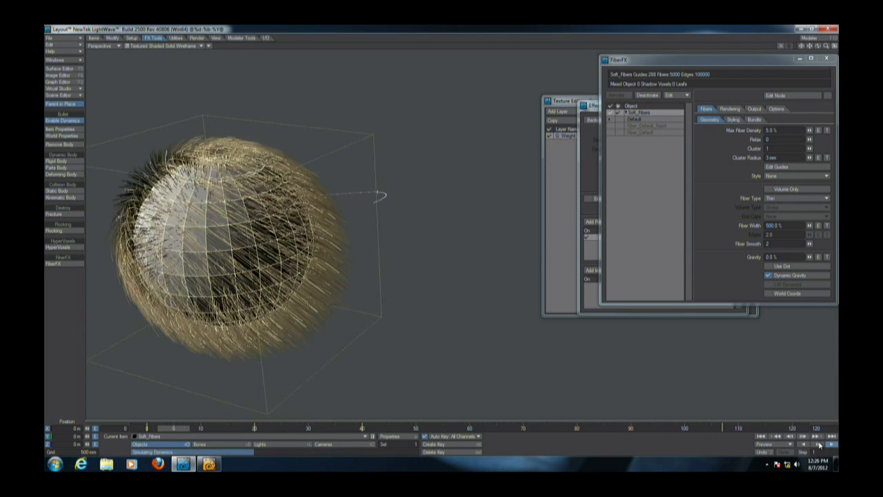
{"action": "left_click", "coordinate": [819, 445]}
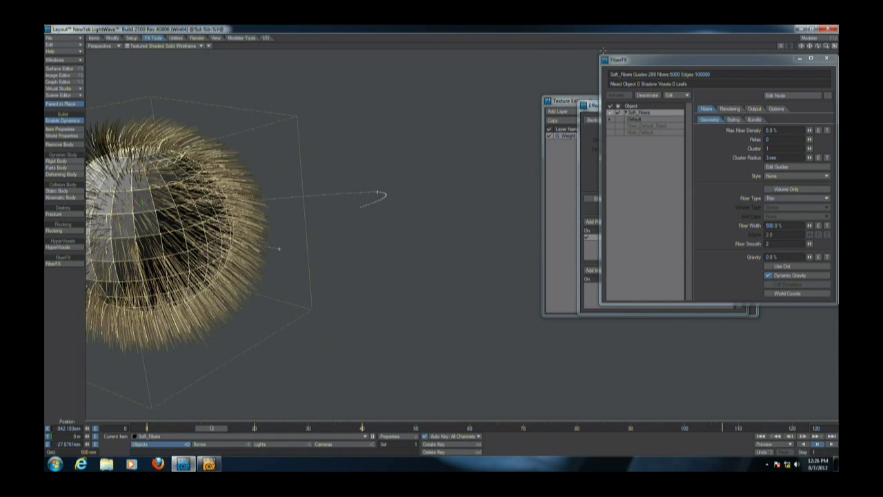
{"action": "left_click", "coordinate": [623, 114]}
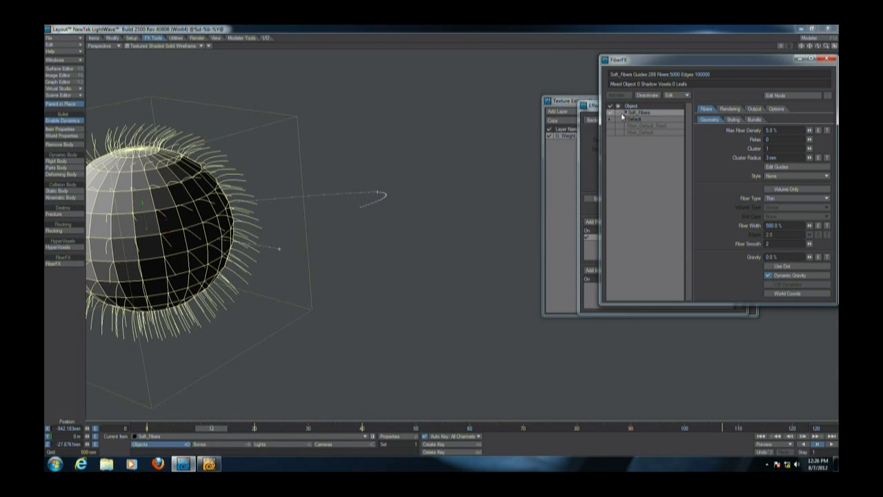
{"action": "left_click", "coordinate": [831, 445]}
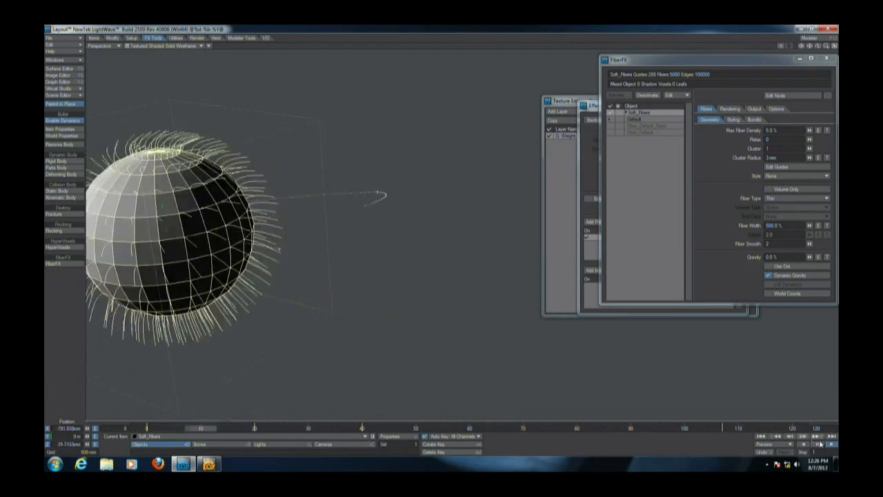
{"action": "left_click", "coordinate": [761, 438]}
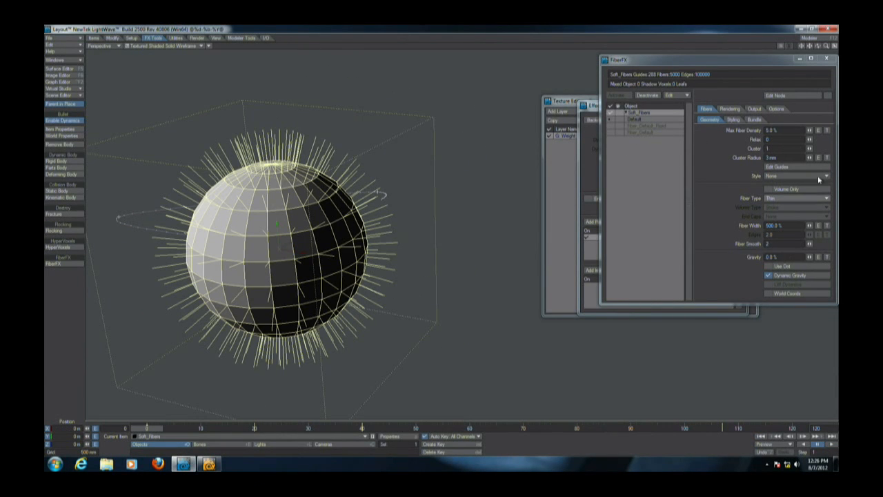
Re-enable the FiberFX fibers and play the simulation, stopping and rewinding it.
{"action": "left_click", "coordinate": [624, 121]}
{"action": "left_click", "coordinate": [832, 448]}
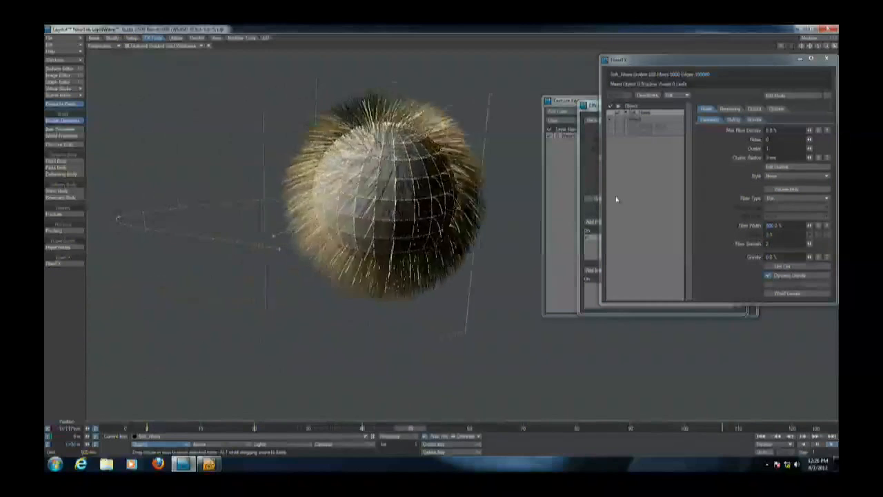
{"action": "left_click", "coordinate": [819, 447]}
{"action": "left_click", "coordinate": [762, 438]}
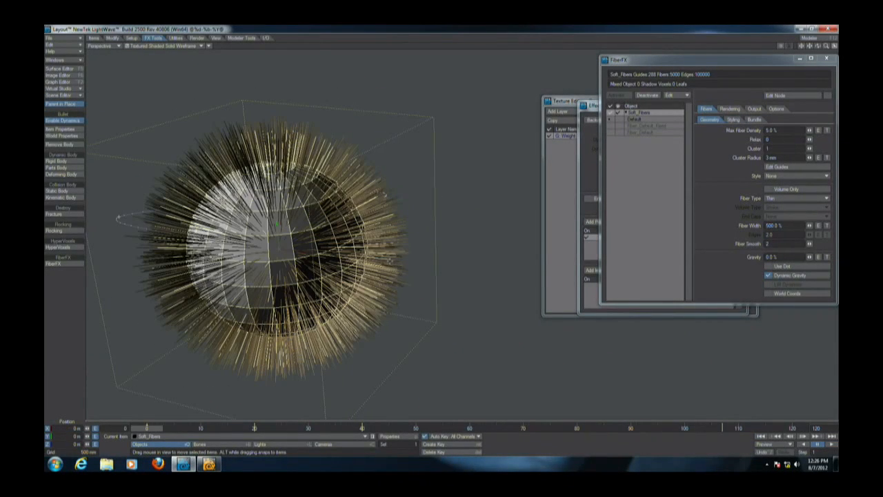
Save the fiber guides' current shape as a morph map named Style.
{"action": "left_click_drag", "start_coordinate": [649, 66], "coordinate": [609, 83]}
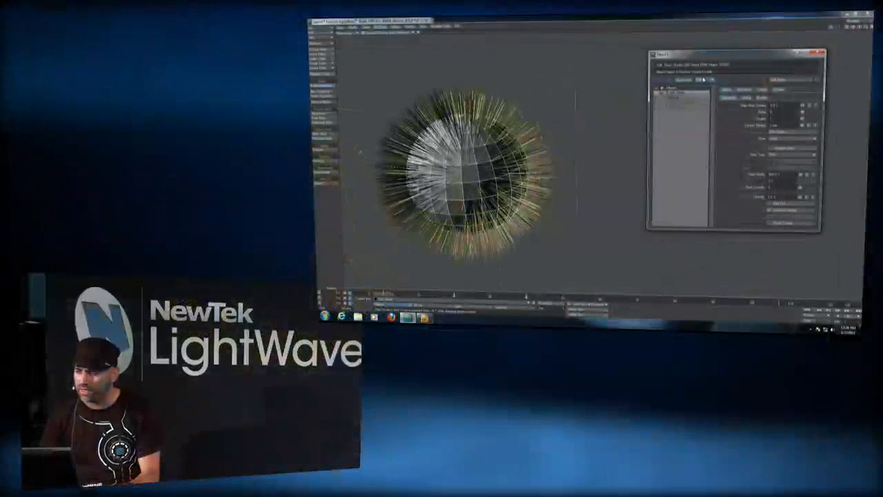
{"action": "left_click", "coordinate": [681, 93]}
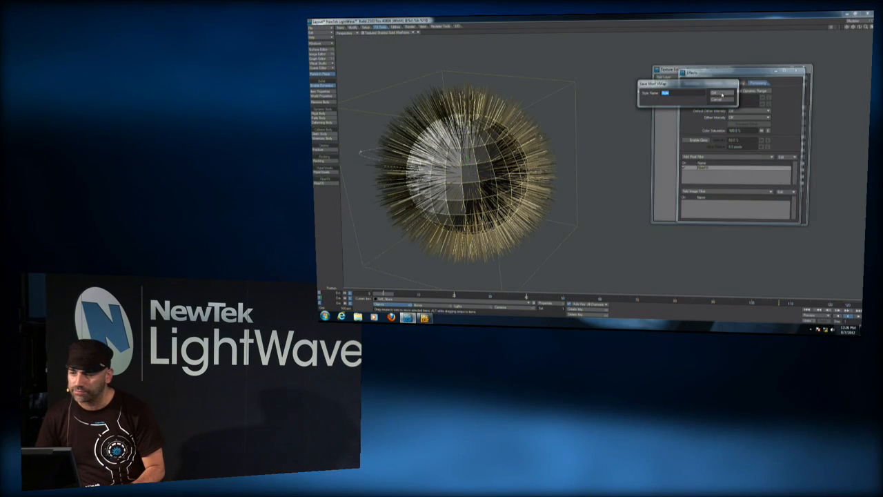
{"action": "left_click", "coordinate": [721, 92]}
Open the guide editor and set the brush depth to 1 m.
{"action": "left_click_drag", "start_coordinate": [478, 44], "coordinate": [589, 82]}
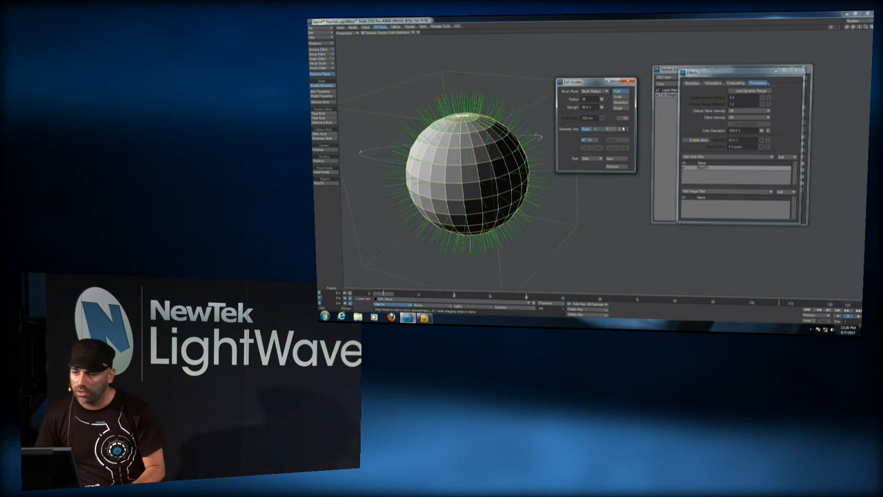
{"action": "left_click", "coordinate": [597, 129]}
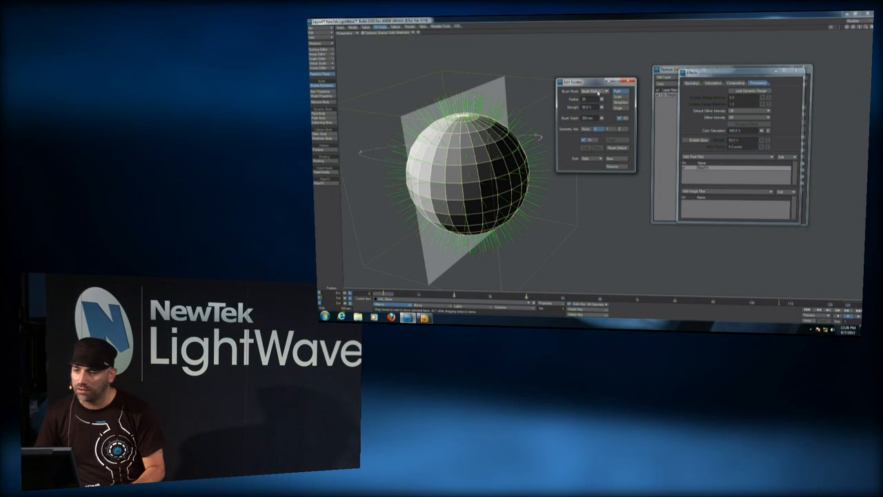
{"action": "key", "text": "Return"}
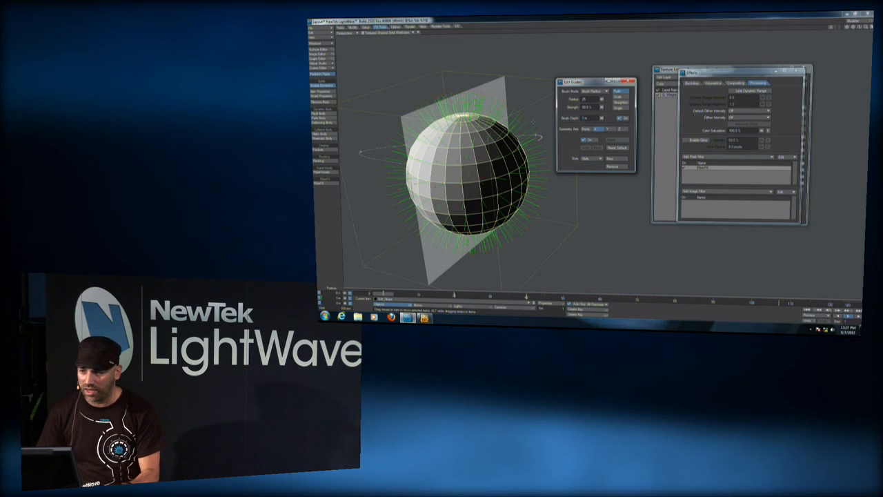
Comb the fiber guides around the ball with a 100 radius brush, then close the guide editor.
{"action": "right_click_drag", "start_coordinate": [507, 146], "coordinate": [537, 147]}
{"action": "left_click_drag", "start_coordinate": [537, 148], "coordinate": [531, 147]}
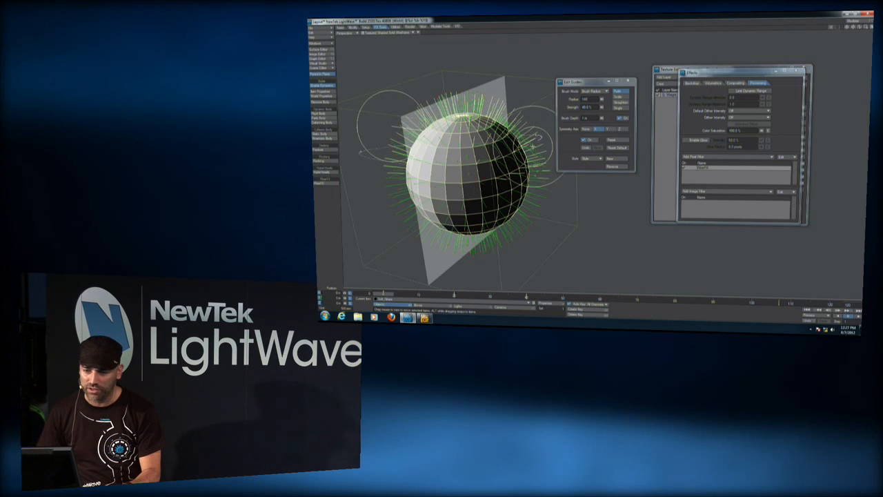
{"action": "left_click_drag", "start_coordinate": [486, 251], "coordinate": [522, 234]}
{"action": "left_click_drag", "start_coordinate": [459, 108], "coordinate": [479, 102]}
{"action": "left_click", "coordinate": [618, 96]}
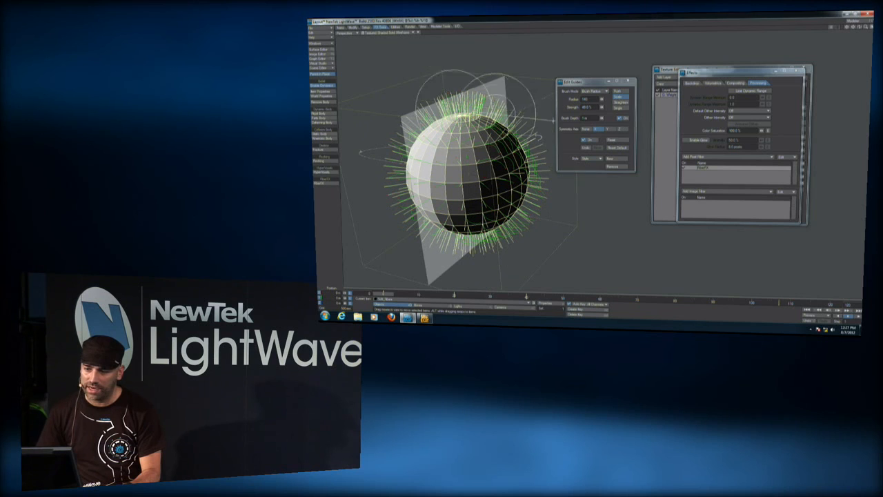
{"action": "left_click", "coordinate": [629, 82]}
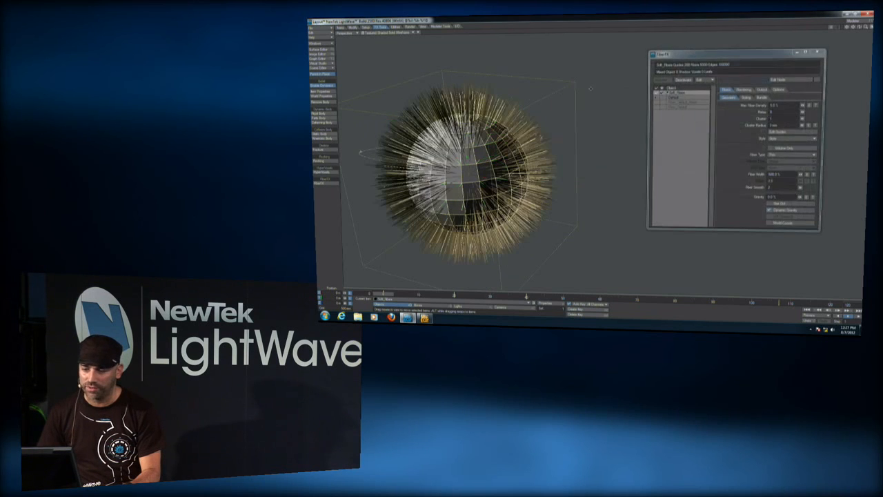
Save the current object as Soft_Fibers_Style.
{"action": "left_click_drag", "start_coordinate": [778, 54], "coordinate": [754, 54]}
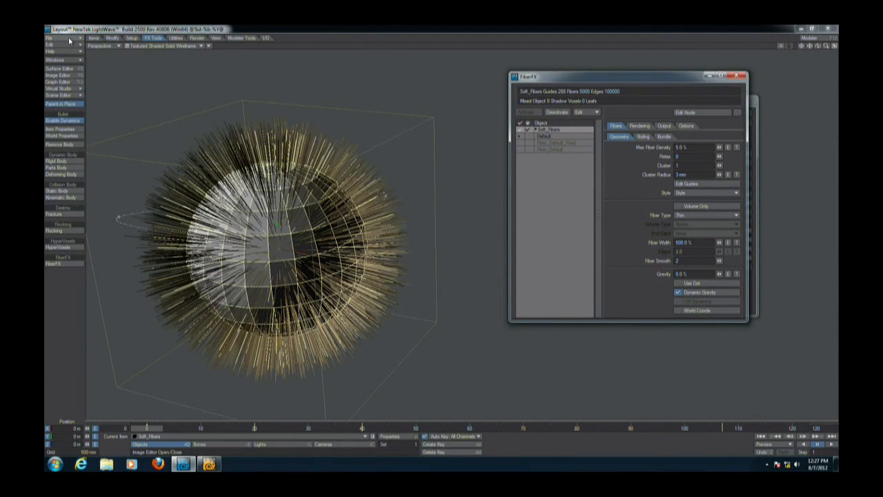
{"action": "left_click", "coordinate": [69, 39]}
{"action": "mouse_move", "coordinate": [74, 63]}
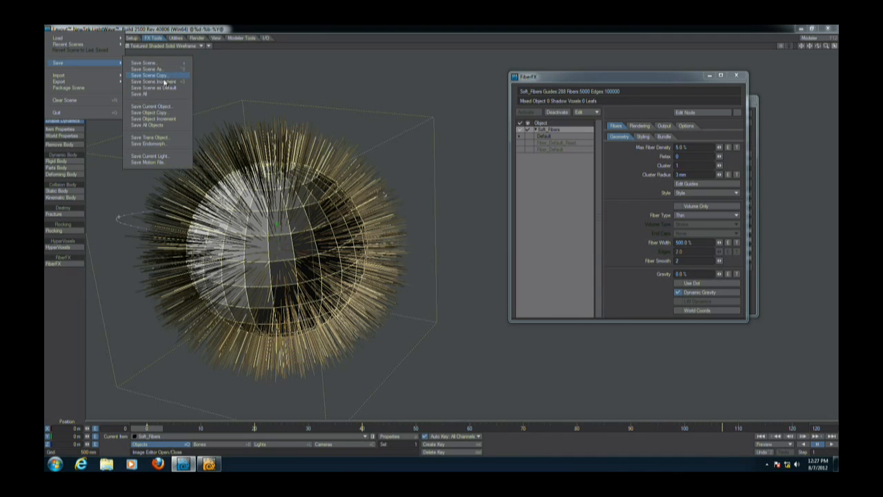
{"action": "left_click", "coordinate": [150, 106]}
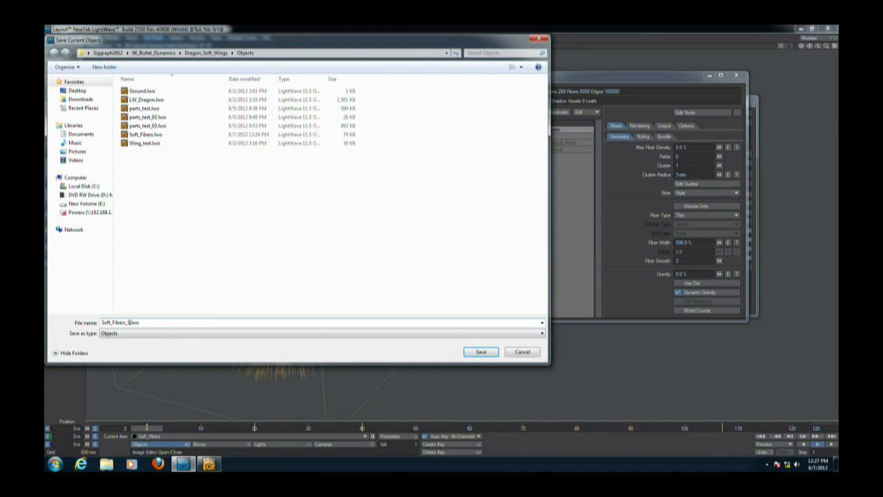
{"action": "type", "text": "_Style"}
{"action": "key", "text": "Return"}
Switch to Modeler and load the Soft_Fibers_Style object file.
{"action": "key", "text": "F12"}
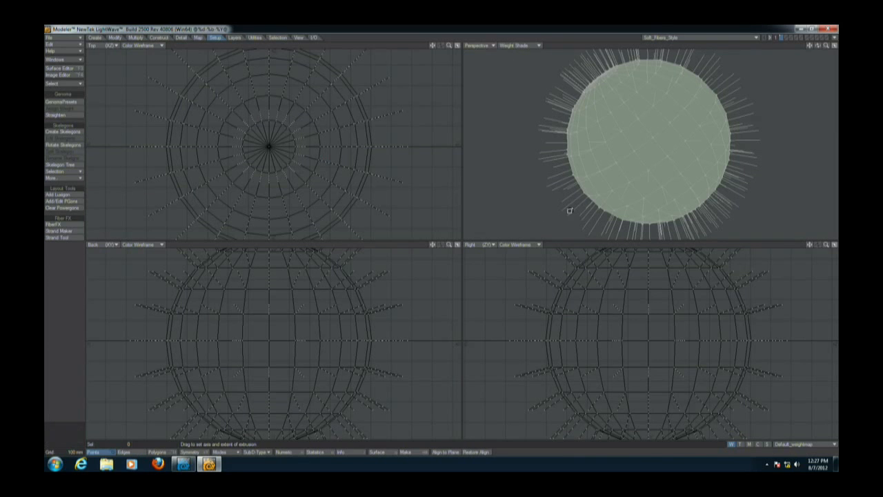
{"action": "key", "text": "a"}
{"action": "key", "text": "ctrl+o"}
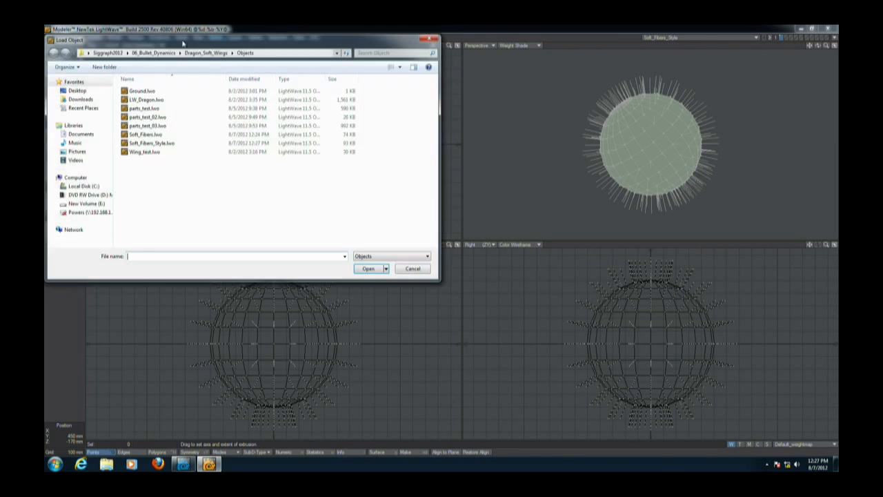
{"action": "left_click", "coordinate": [165, 143]}
{"action": "double_click", "coordinate": [166, 143]}
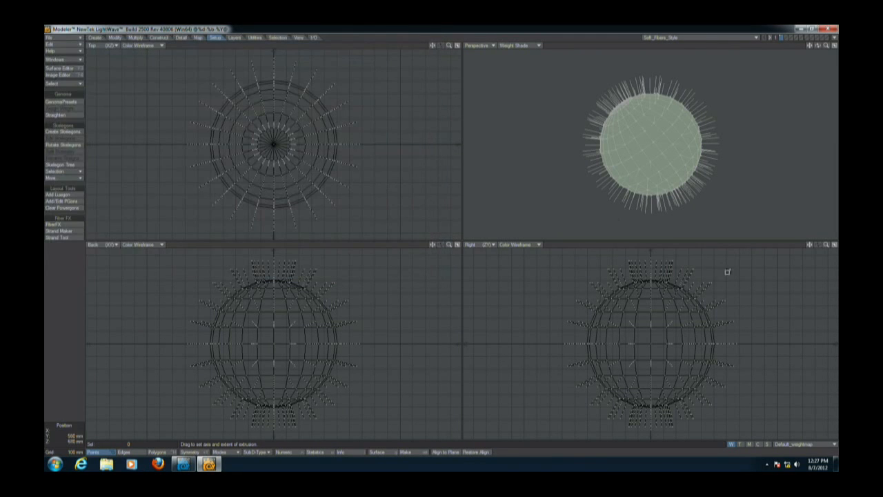
Switch the viewed morph map between Style and the base shape to compare the guides.
{"action": "left_click", "coordinate": [788, 444]}
{"action": "left_click", "coordinate": [790, 437]}
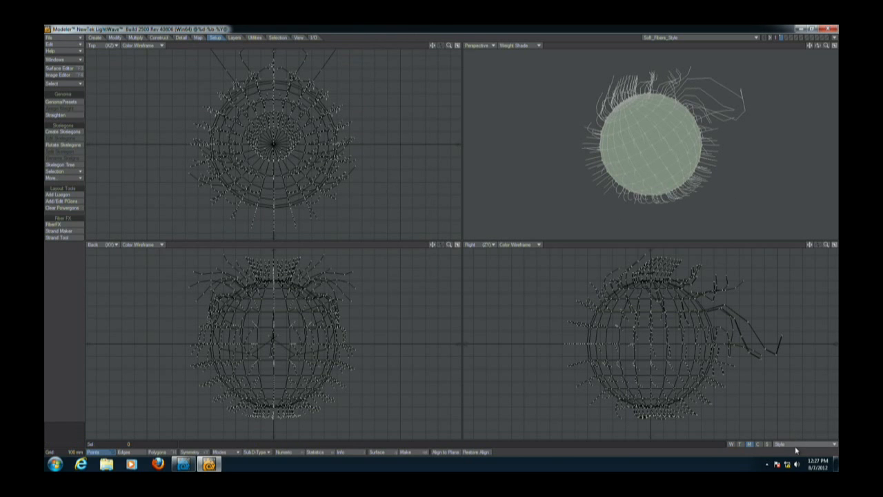
{"action": "left_click", "coordinate": [798, 444]}
{"action": "left_click", "coordinate": [802, 438]}
{"action": "left_click", "coordinate": [801, 445]}
{"action": "left_click", "coordinate": [803, 433]}
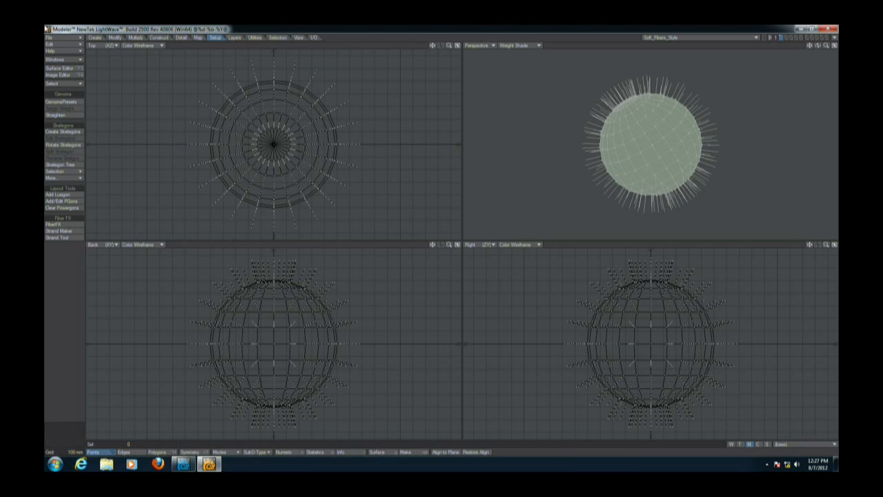
Apply the Style morph map to the object and return to Layout.
{"action": "left_click", "coordinate": [198, 38]}
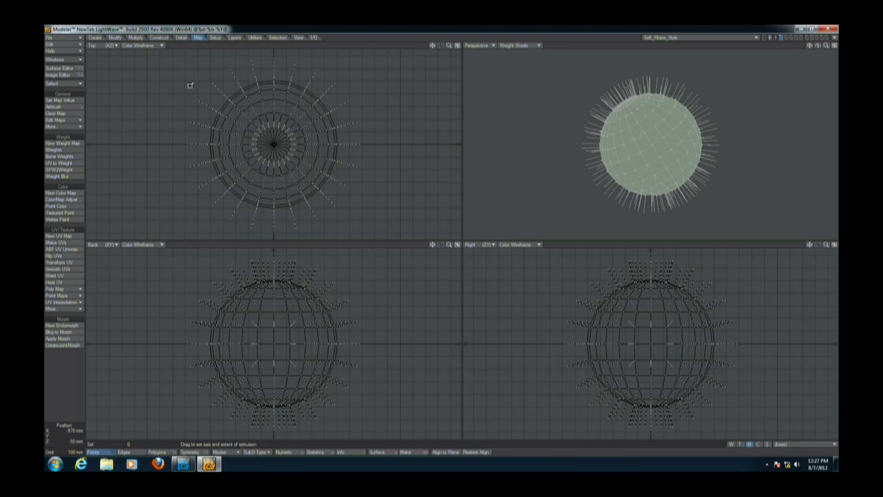
{"action": "left_click", "coordinate": [69, 339]}
{"action": "left_click", "coordinate": [122, 100]}
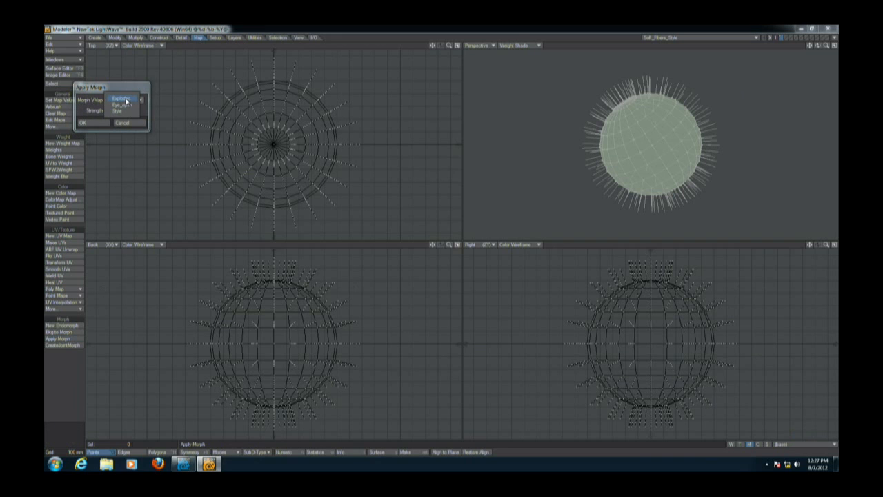
{"action": "left_click", "coordinate": [120, 110]}
{"action": "left_click", "coordinate": [95, 123]}
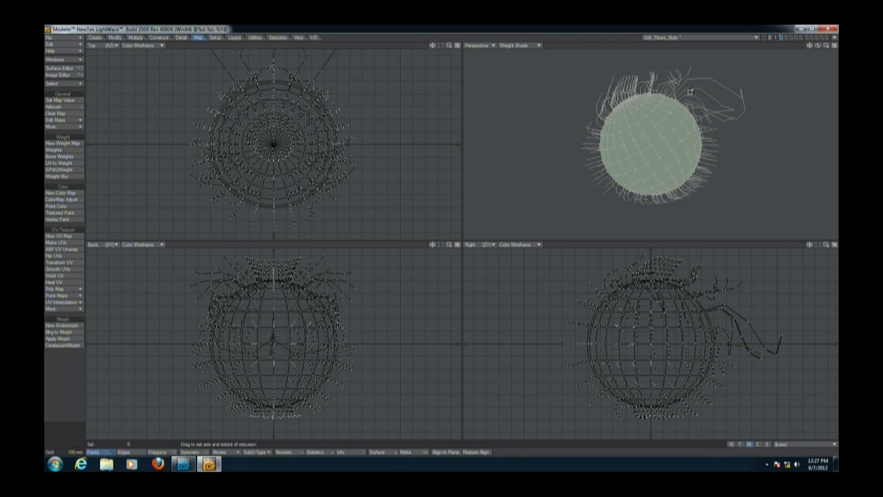
{"action": "left_click", "coordinate": [703, 37]}
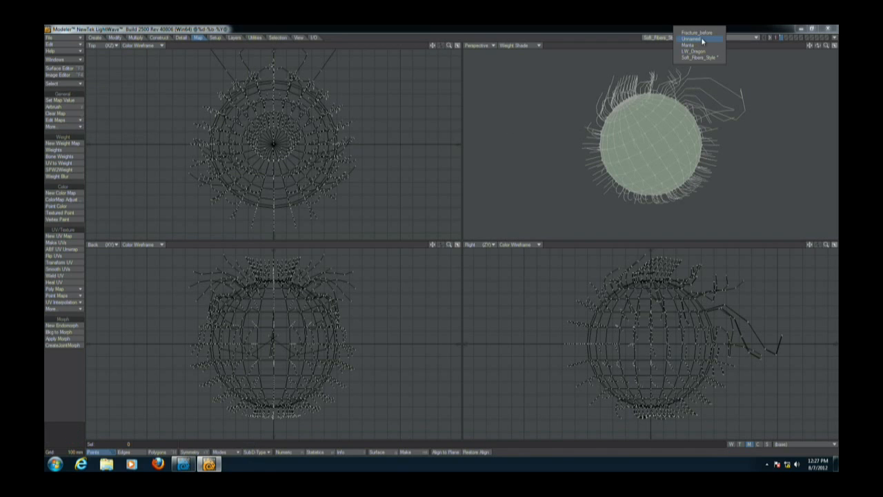
{"action": "left_click", "coordinate": [716, 78]}
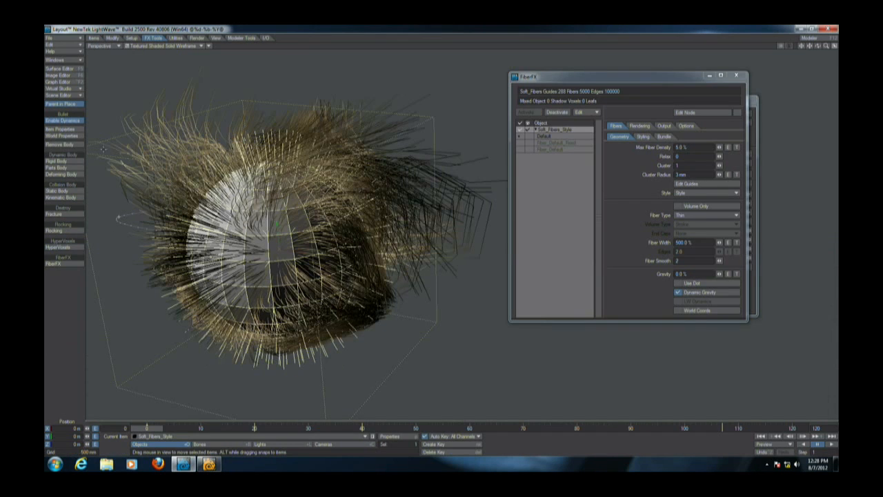
{"action": "left_click", "coordinate": [95, 38]}
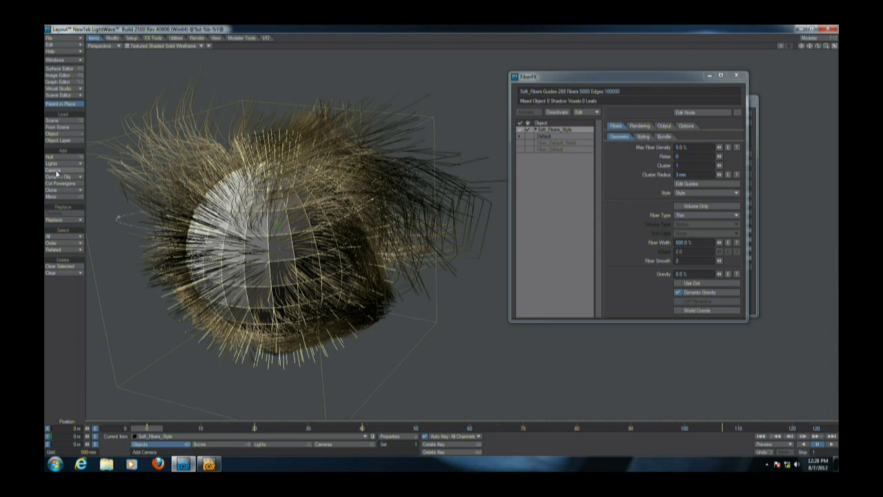
{"action": "left_click", "coordinate": [79, 221]}
{"action": "left_click", "coordinate": [81, 229]}
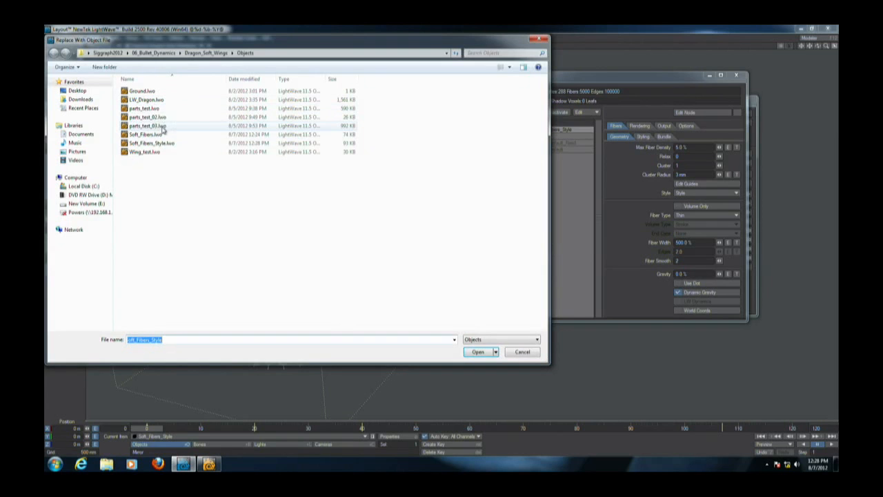
{"action": "left_click", "coordinate": [525, 352]}
Save the scene under the suggested scene name.
{"action": "key", "text": "shift+s"}
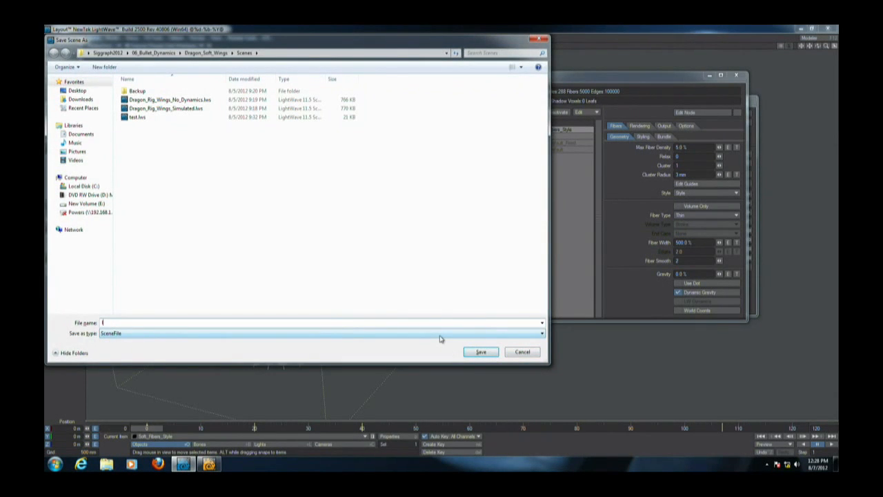
{"action": "key", "text": "Return"}
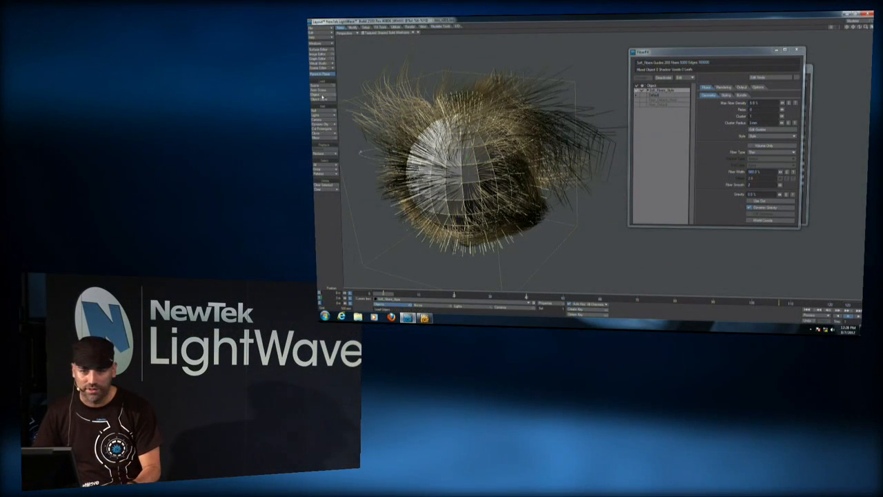
Open the Bullet dynamics settings and reset the dynamics cache.
{"action": "left_click", "coordinate": [367, 27]}
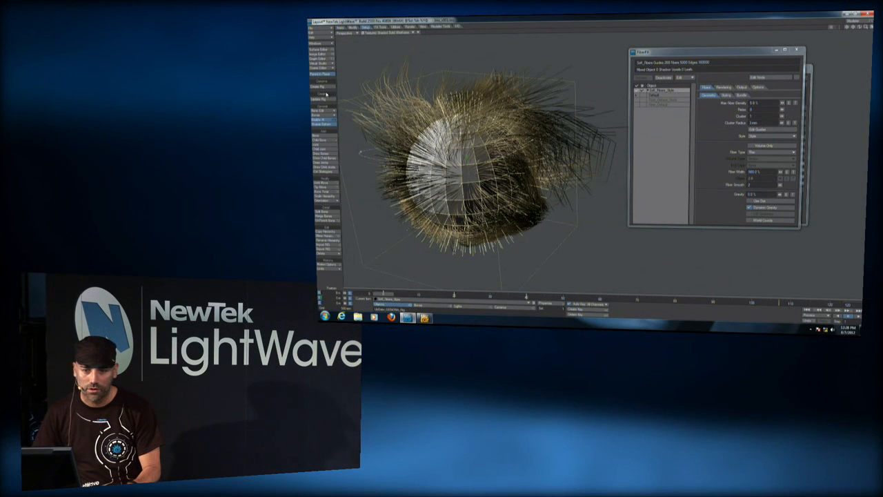
{"action": "left_click", "coordinate": [381, 27]}
{"action": "left_click", "coordinate": [323, 95]}
{"action": "left_click", "coordinate": [773, 58]}
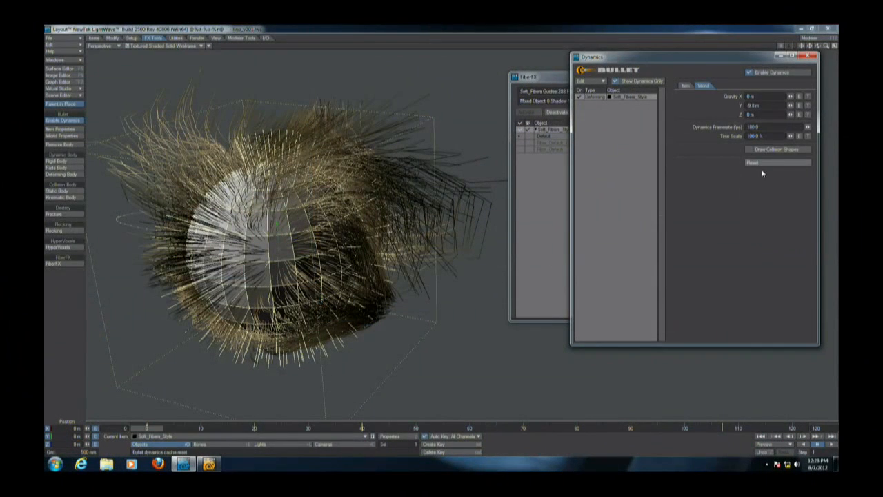
Play the simulation, switching the FiberFX fibers off and back on, then stop playback.
{"action": "left_click", "coordinate": [762, 437]}
{"action": "left_click", "coordinate": [824, 446]}
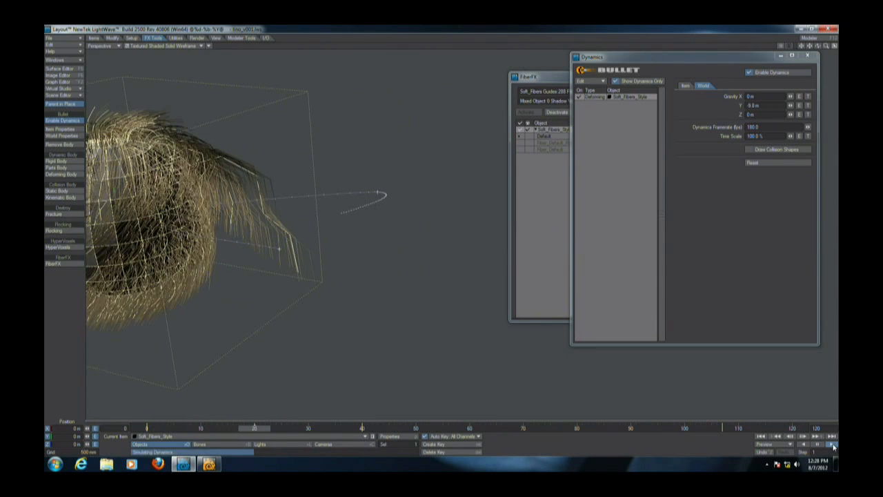
{"action": "left_click", "coordinate": [529, 130]}
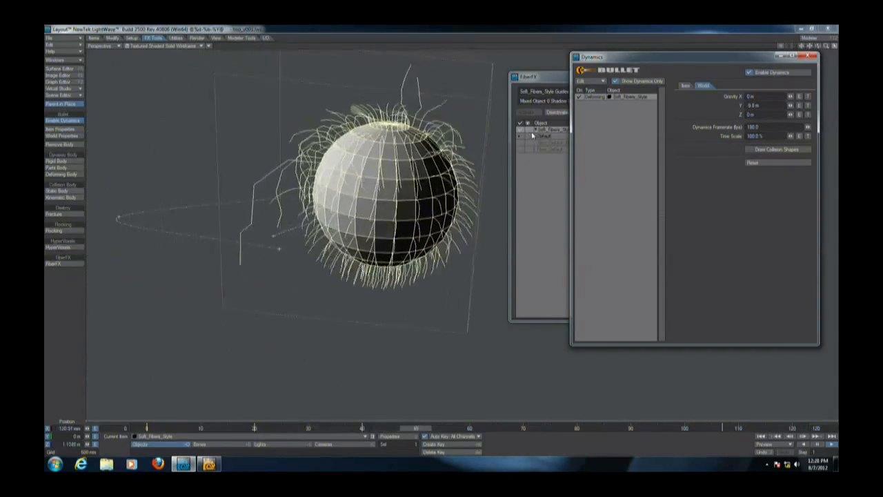
{"action": "left_click", "coordinate": [605, 58]}
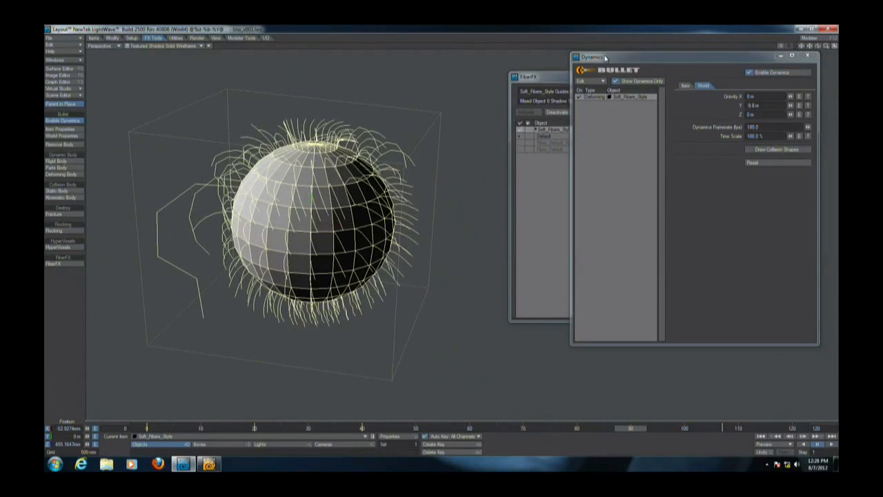
{"action": "left_click", "coordinate": [528, 131]}
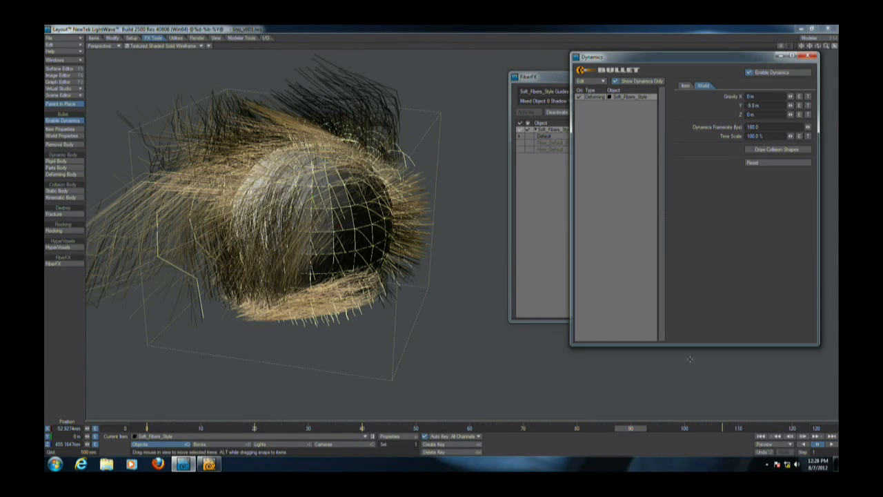
{"action": "left_click", "coordinate": [776, 438]}
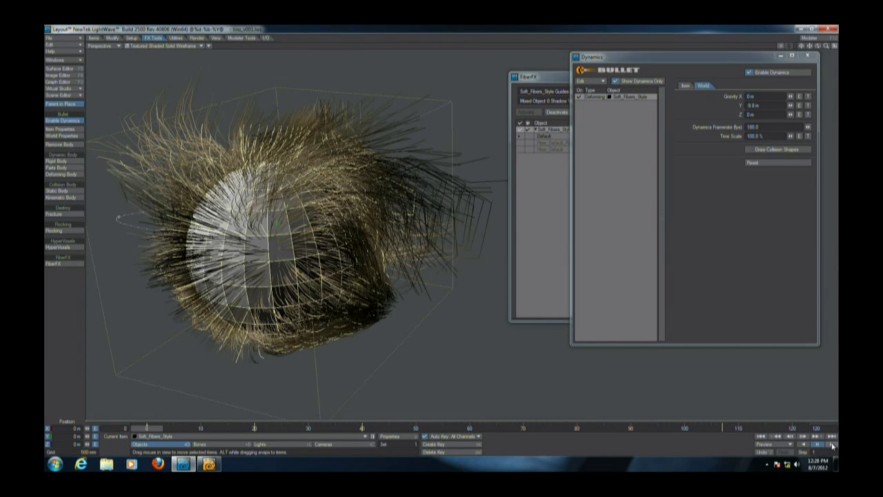